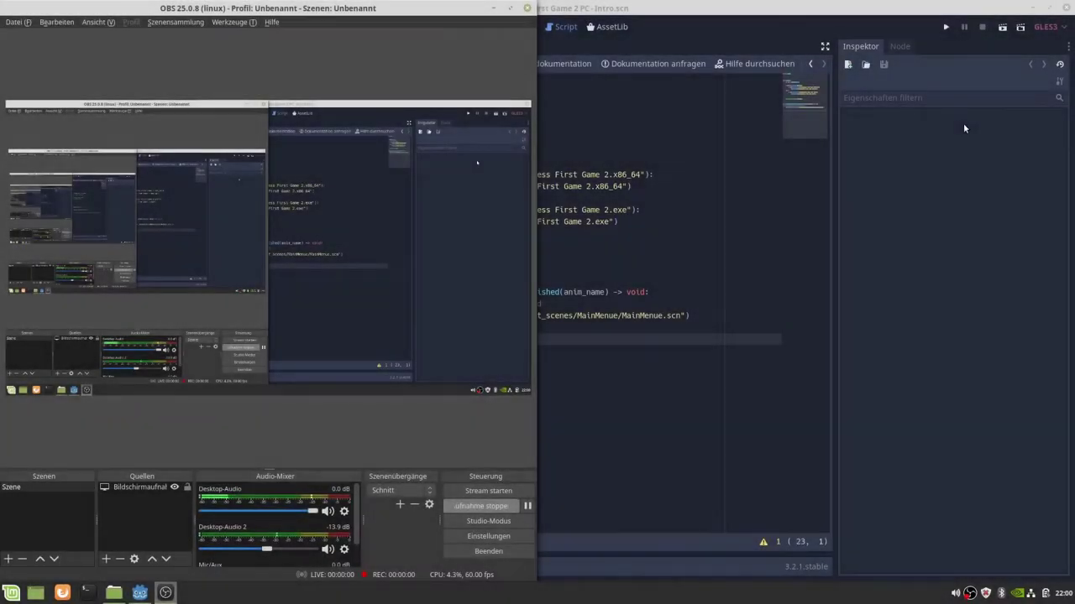
# Run the project and navigate the game's main menu to OPTION.
pyautogui.click(949, 151)
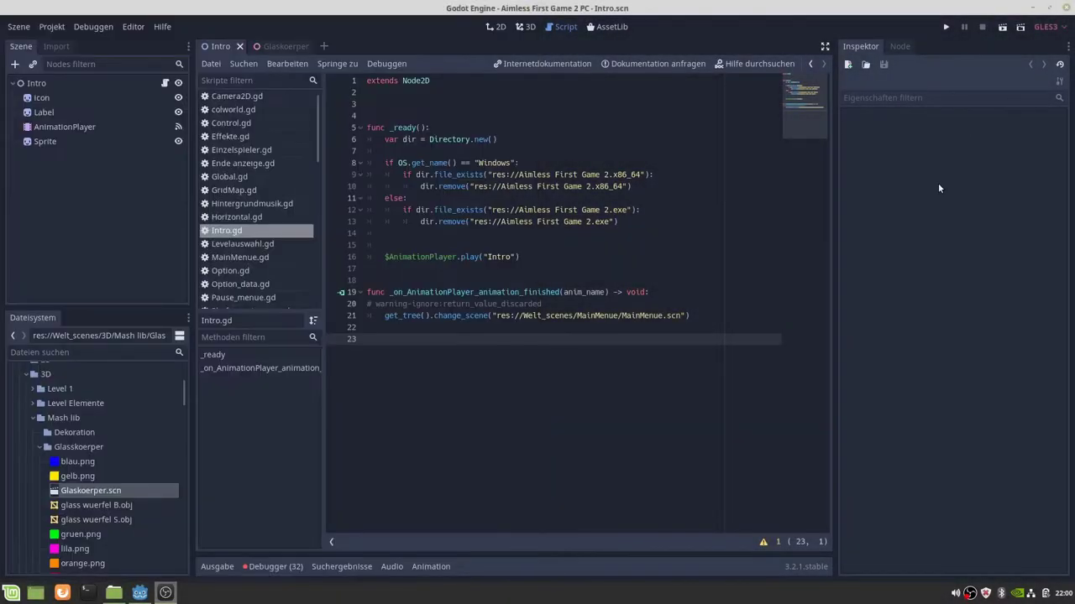
pyautogui.click(947, 26)
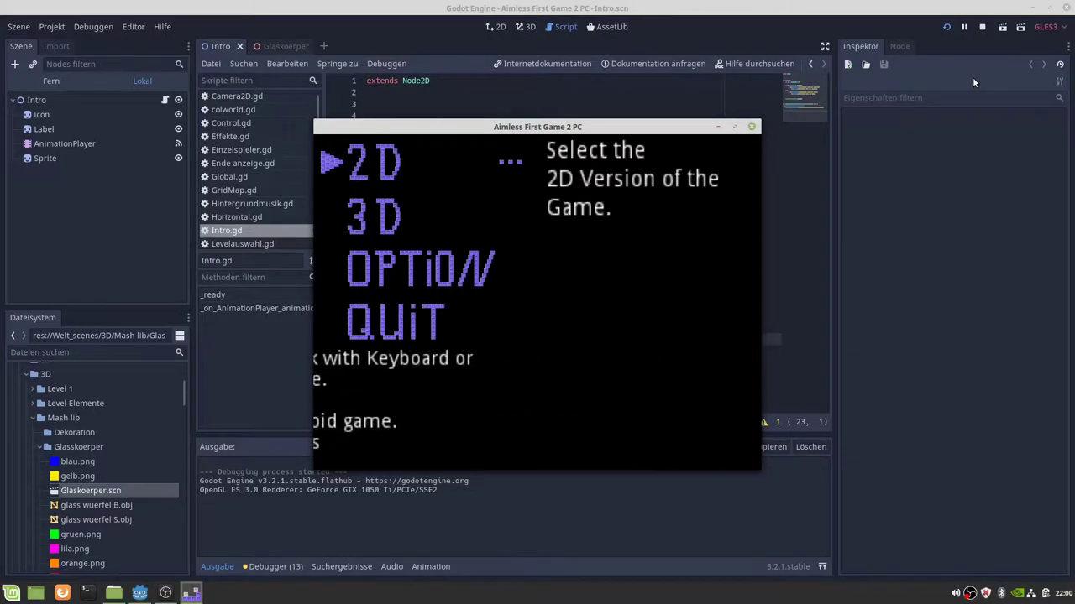
pyautogui.press('s')
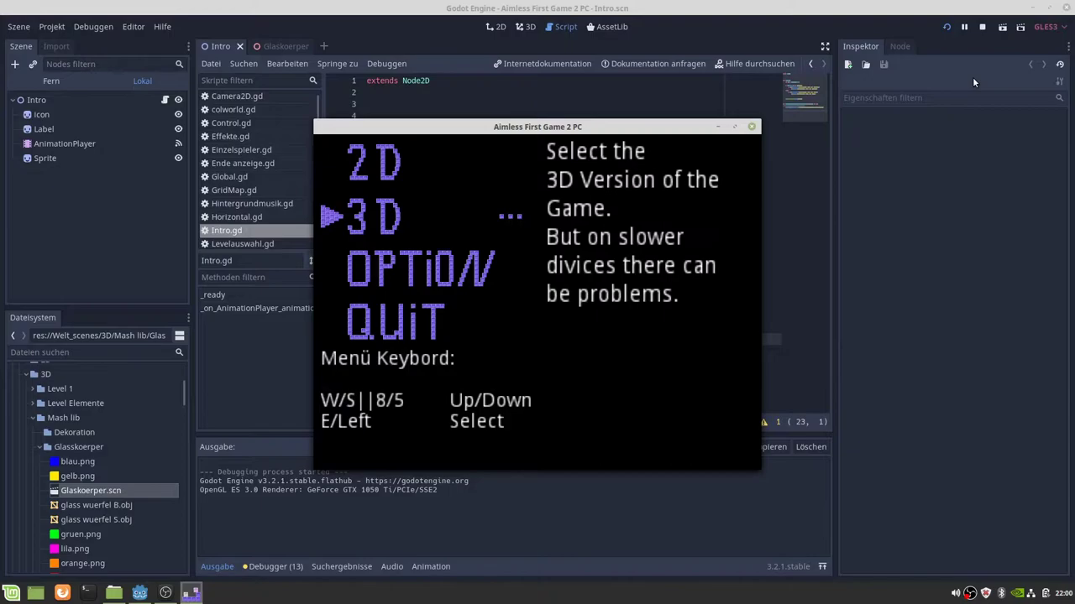
pyautogui.press('s')
pyautogui.press('s')
pyautogui.press('w')
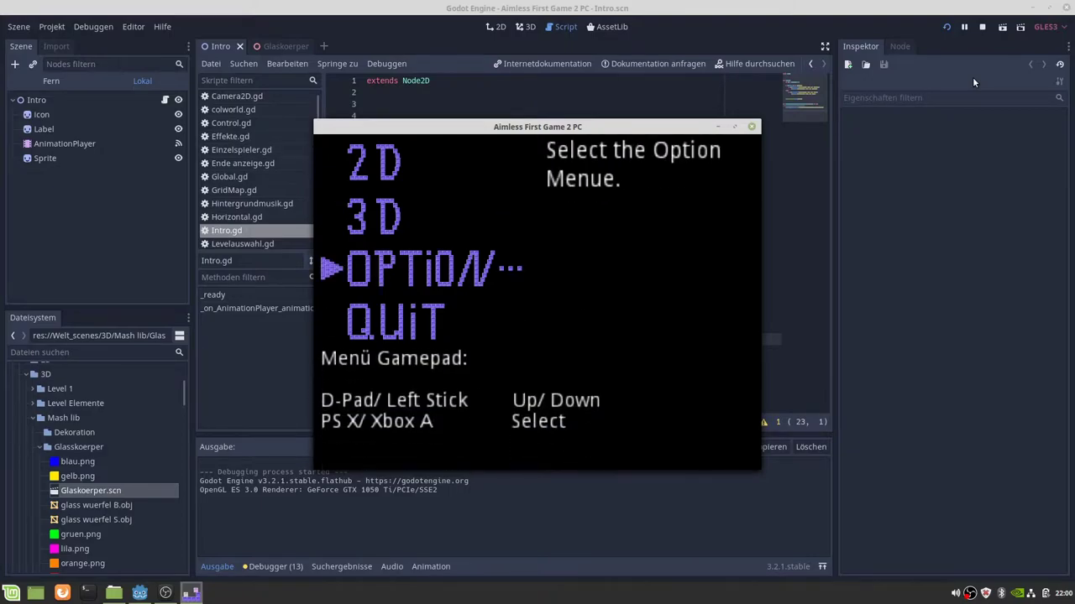
pyautogui.press('Return')
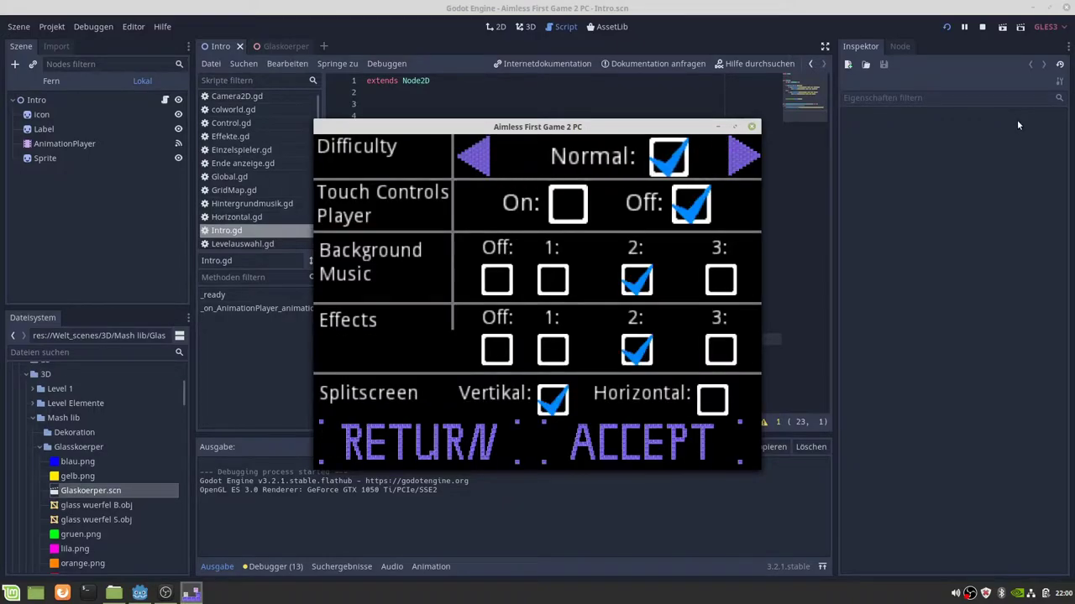
# Choose very Hard difficulty, music level 3 and effects level 3, then ACCEPT.
pyautogui.click(742, 165)
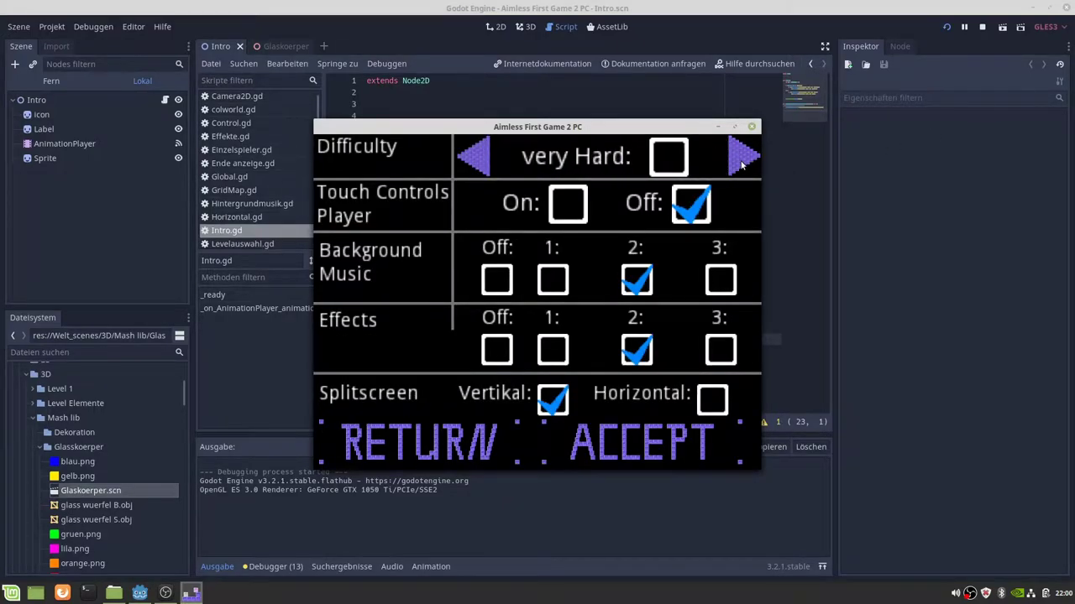
pyautogui.click(661, 160)
pyautogui.click(723, 286)
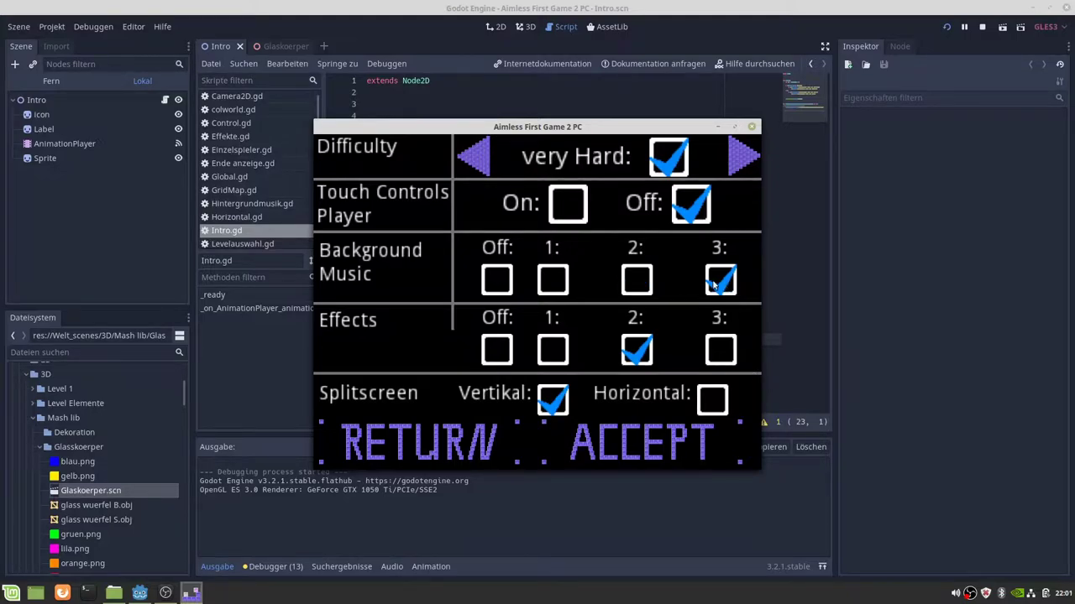
pyautogui.click(726, 355)
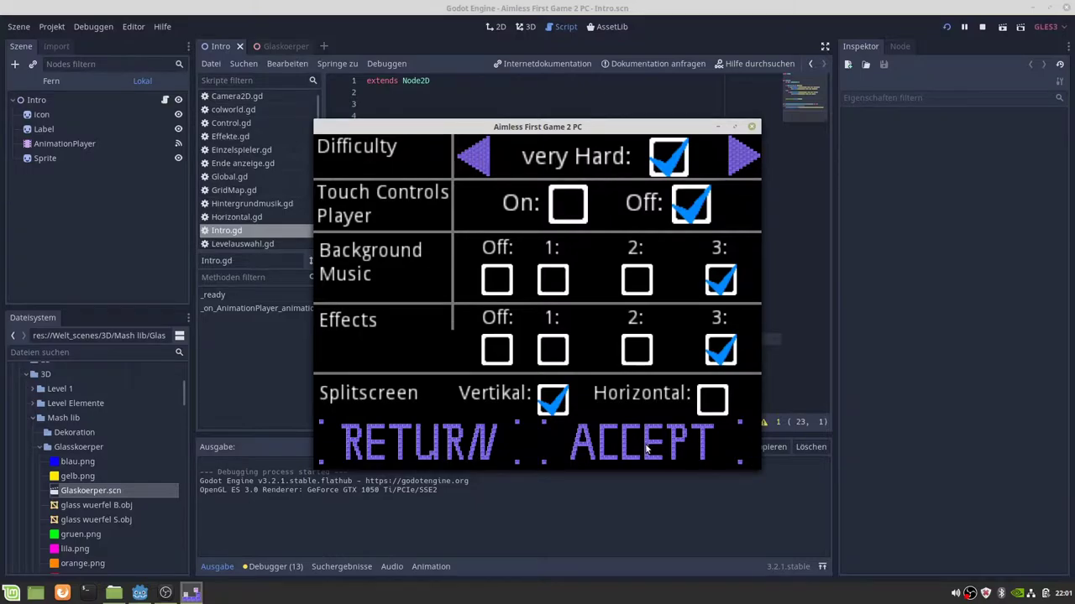
pyautogui.click(646, 450)
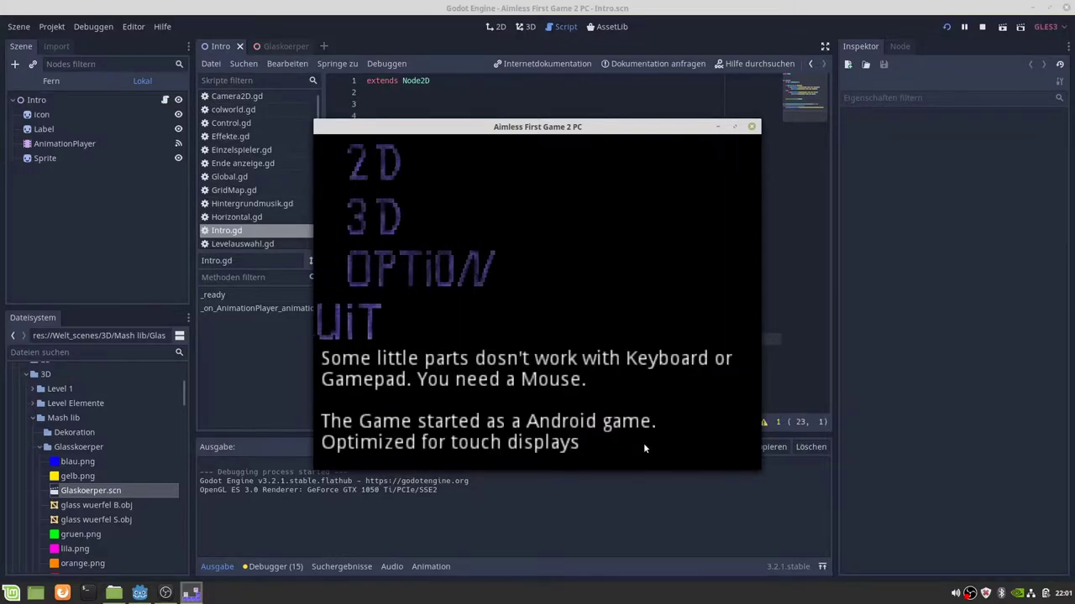
# Choose 3D Singleplayer and browse the level selection between Tutorial 1 and Level 1.
pyautogui.click(387, 221)
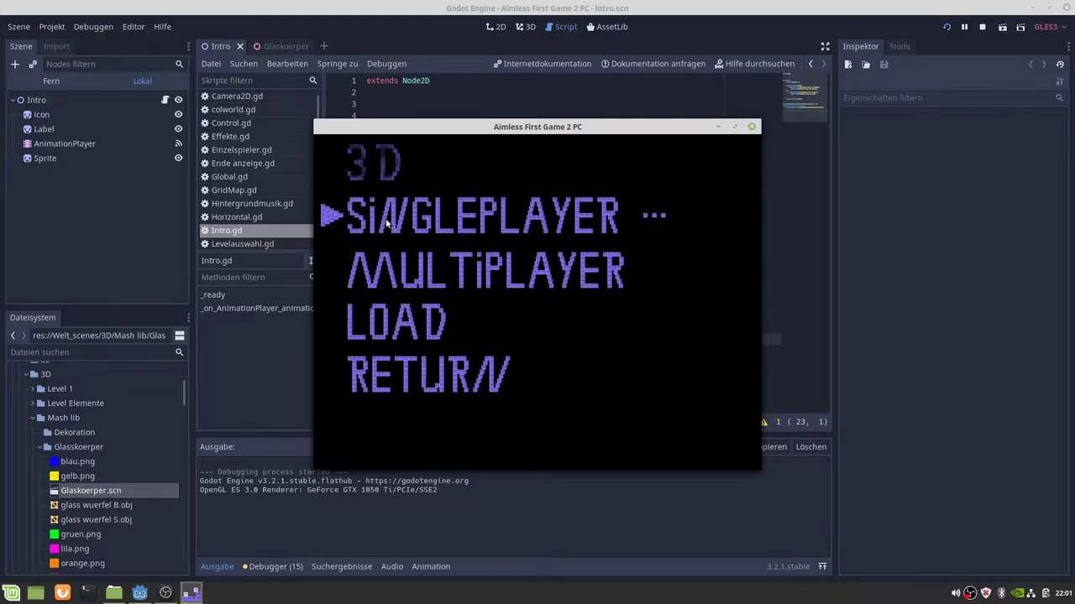
pyautogui.click(386, 220)
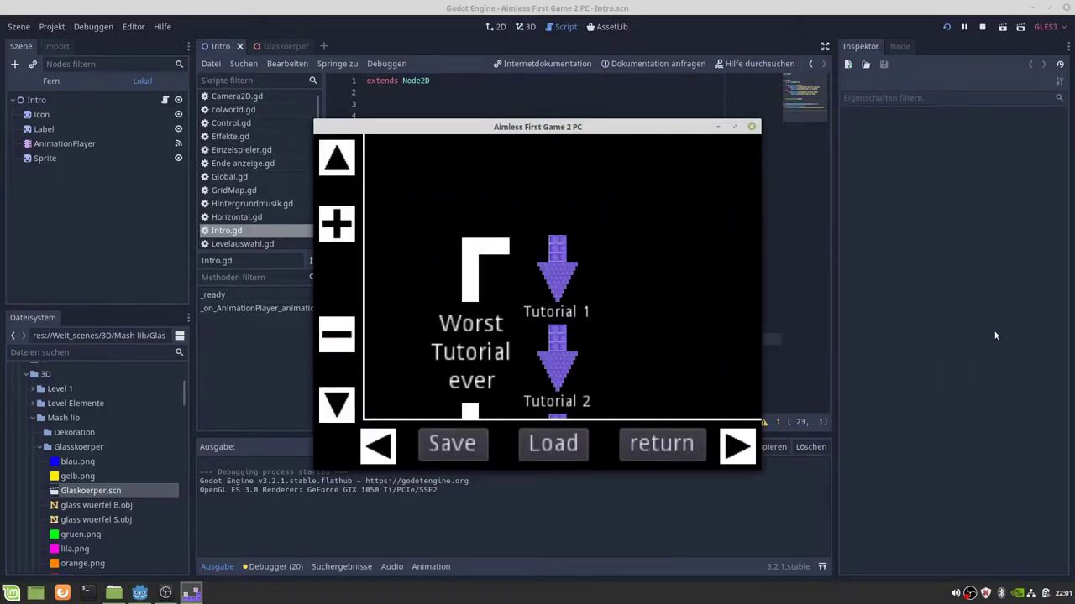
pyautogui.click(328, 406)
pyautogui.press('Left')
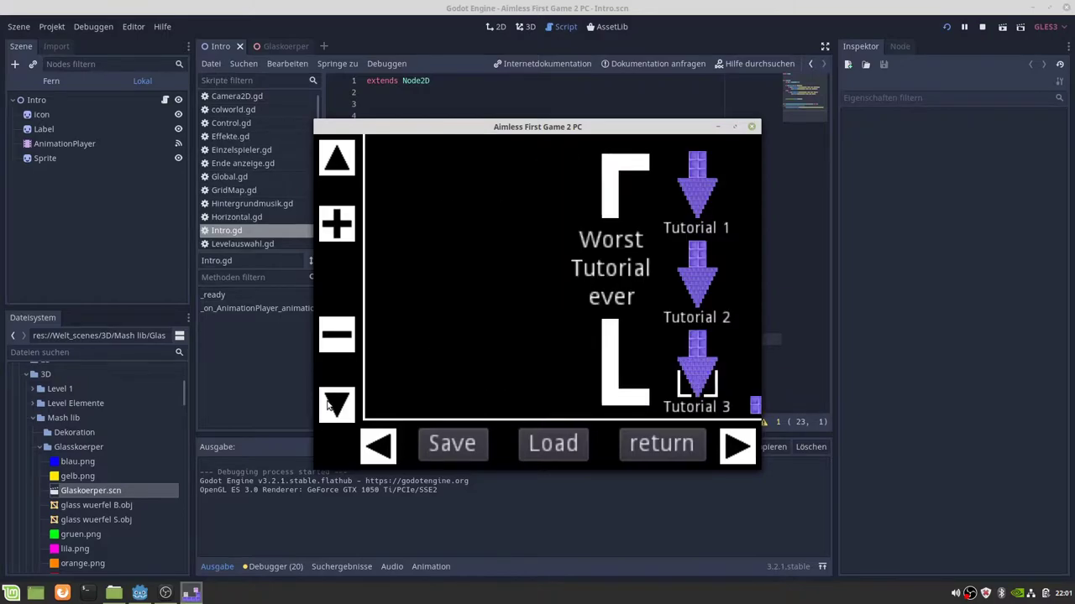
pyautogui.press('Right')
pyautogui.press('Left')
pyautogui.press('Up')
pyautogui.press('Up')
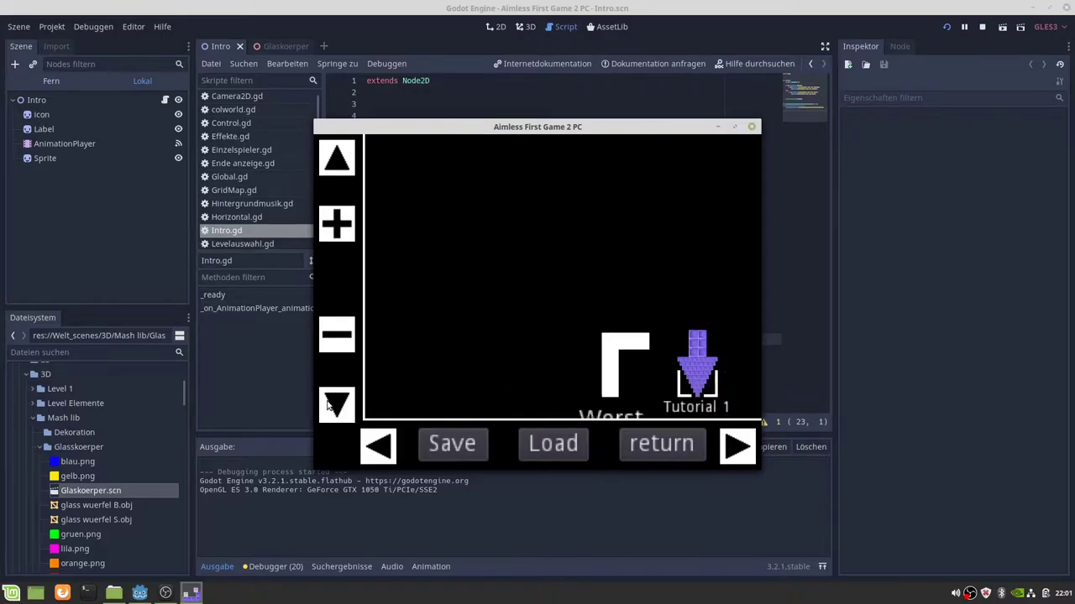
pyautogui.press('Down')
pyautogui.press('Down')
pyautogui.press('Right')
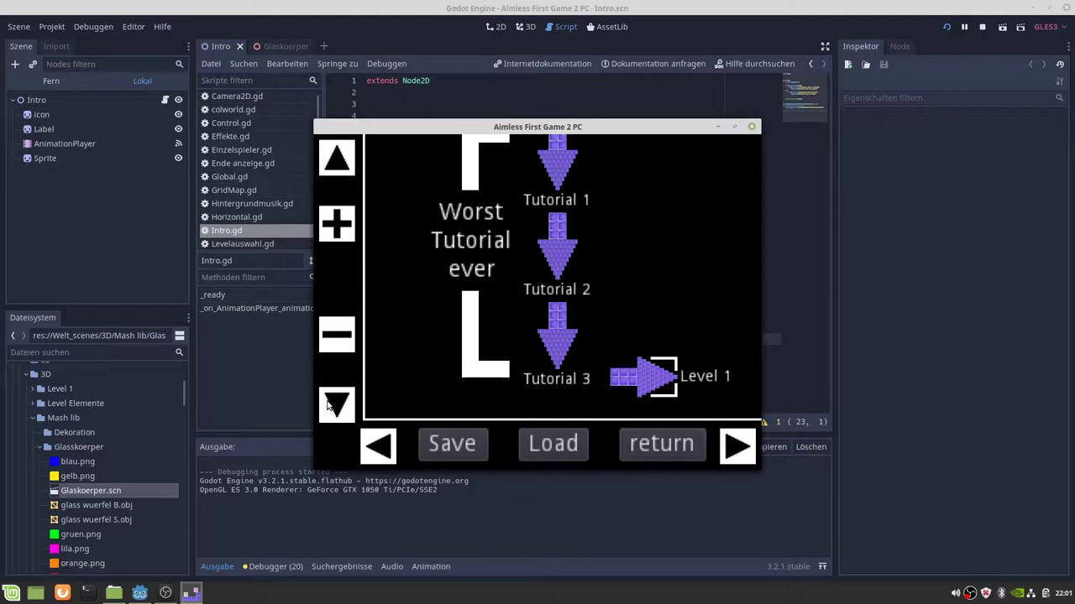
pyautogui.press('Left')
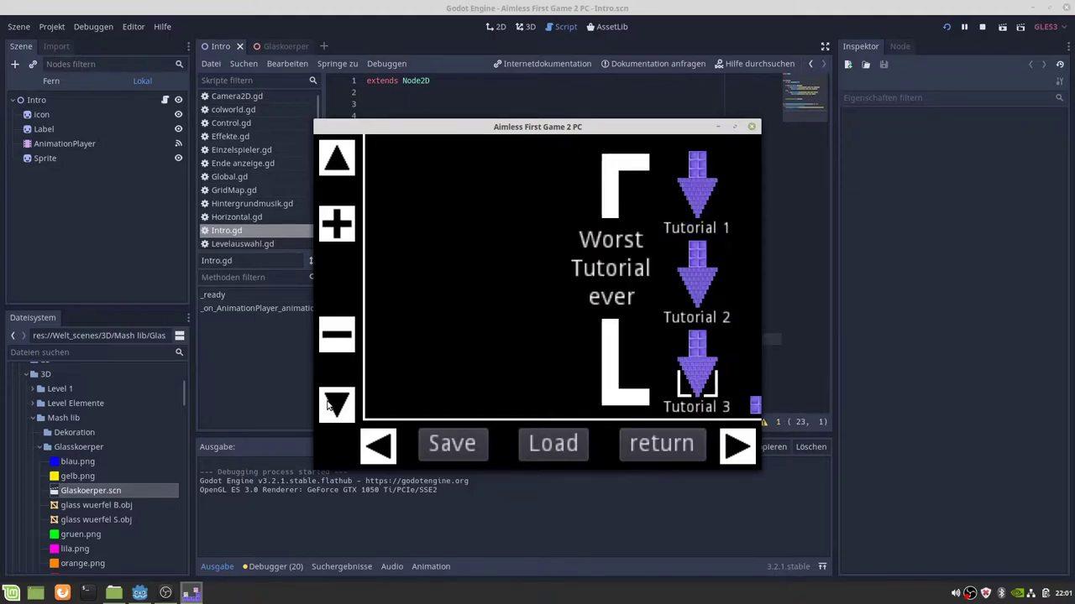
pyautogui.press('Up')
pyautogui.press('Up')
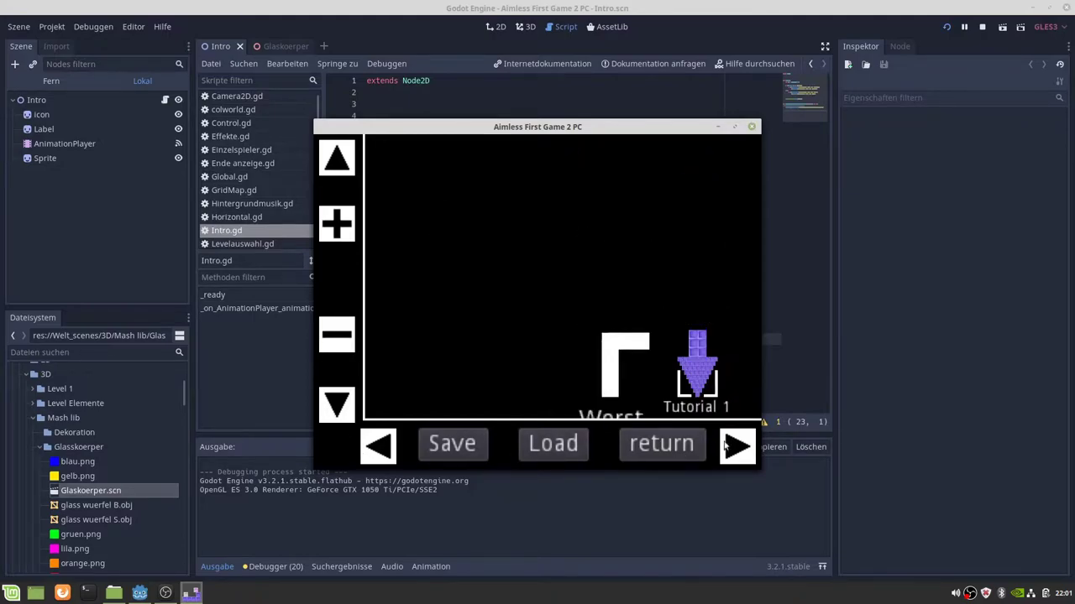
# Pan the level list past Tutorial 2 and 3, then start Tutorial 1.
pyautogui.click(734, 446)
pyautogui.click(343, 411)
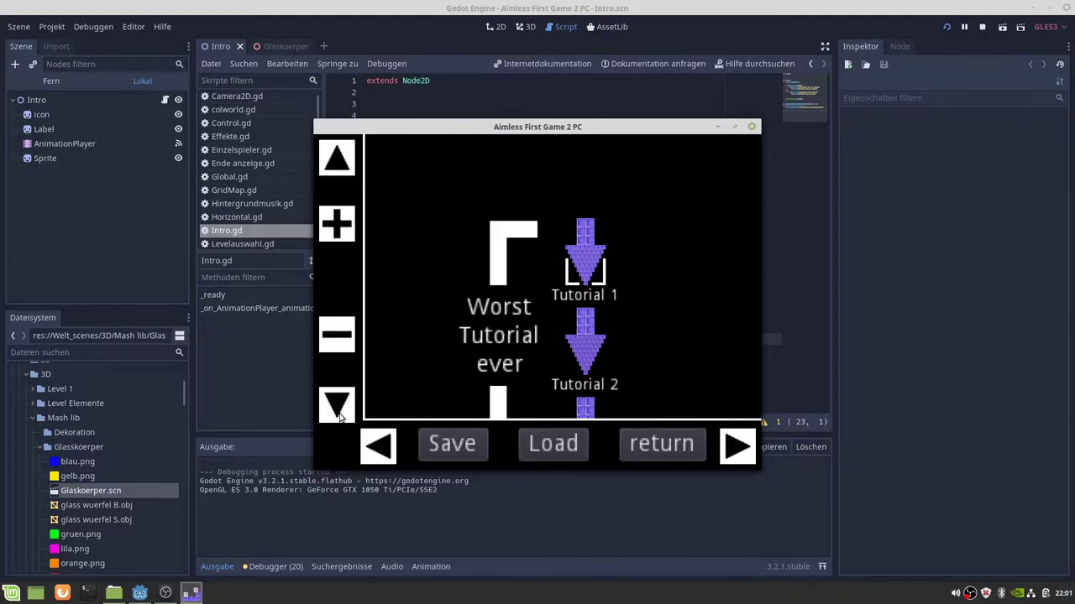
pyautogui.click(340, 412)
pyautogui.click(340, 412)
pyautogui.press('Return')
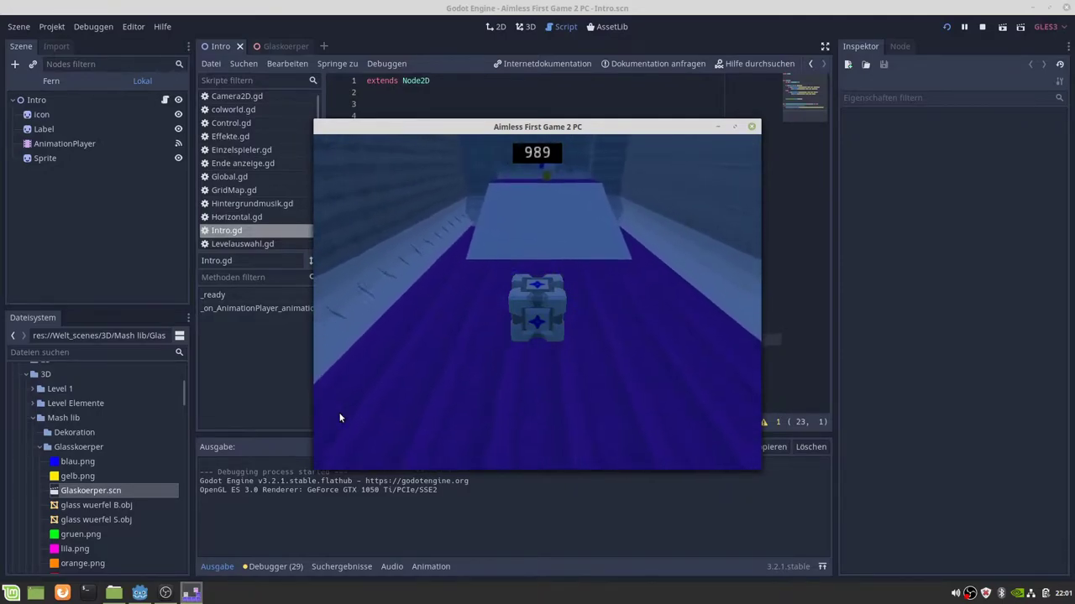
# Pause the level with Escape and pick Level Menue to return to level selection.
pyautogui.press('Escape')
pyautogui.press('Down')
pyautogui.press('Down')
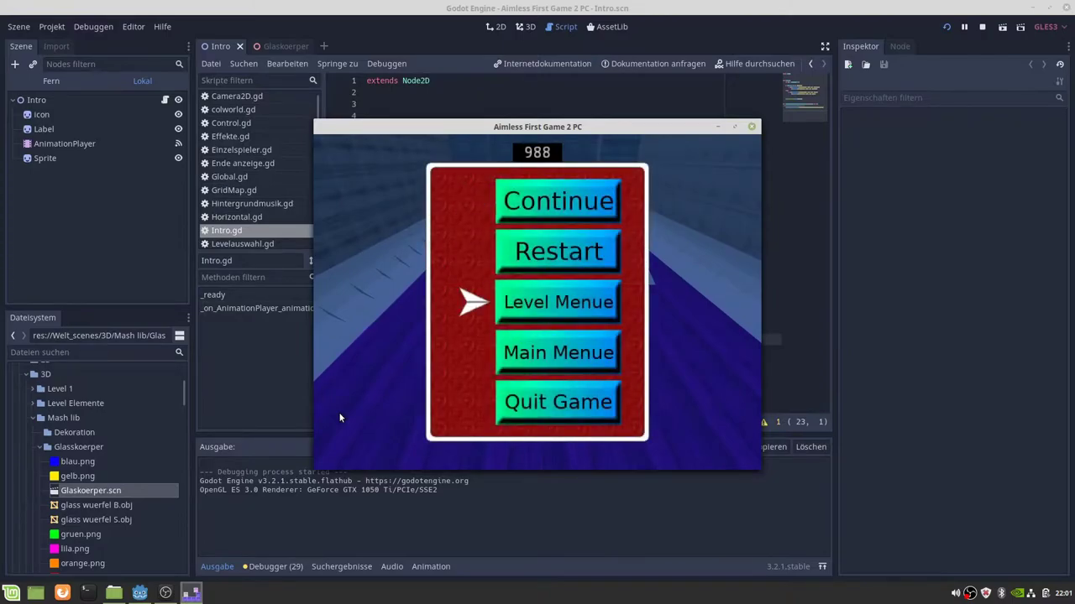
pyautogui.press('Down')
pyautogui.press('Down')
pyautogui.press('Up')
pyautogui.press('Up')
pyautogui.press('Up')
pyautogui.press('Up')
pyautogui.press('Down')
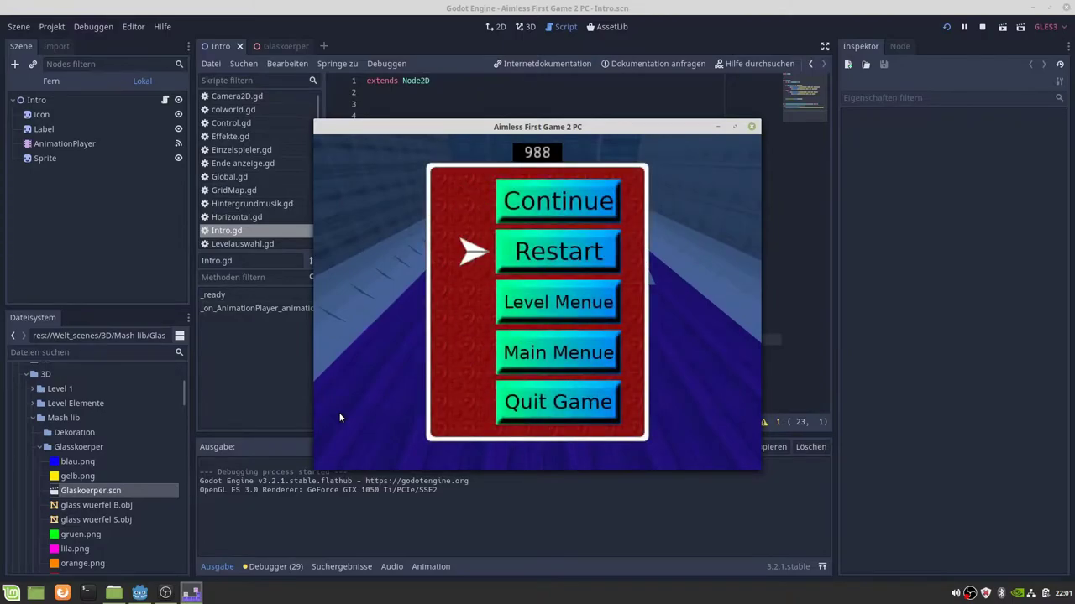
pyautogui.press('Up')
pyautogui.press('Return')
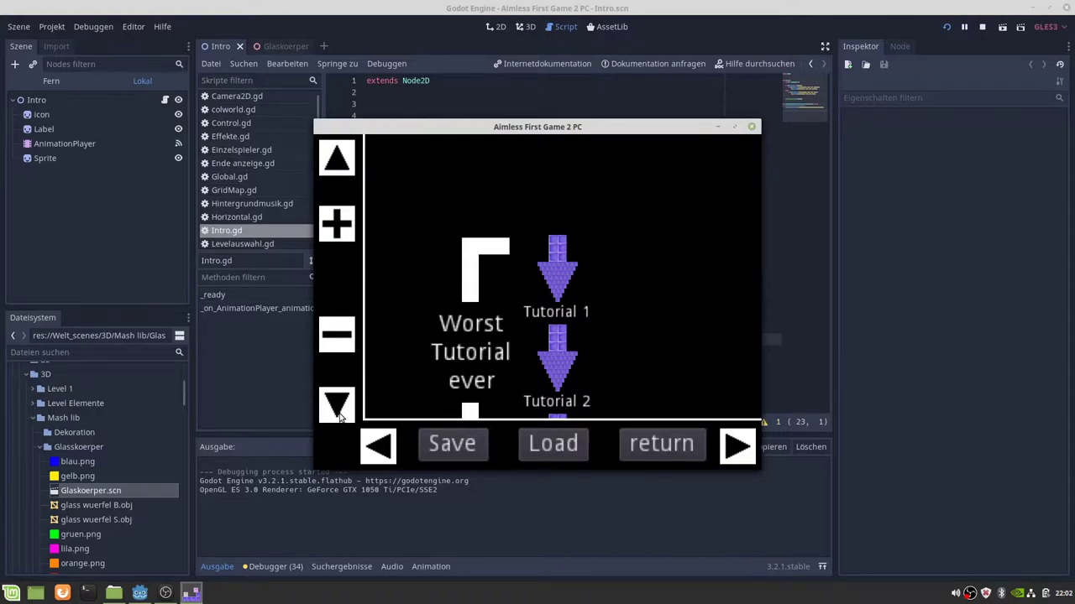
# Start a level, then pan to the tutorials and start a tutorial level.
pyautogui.click(564, 375)
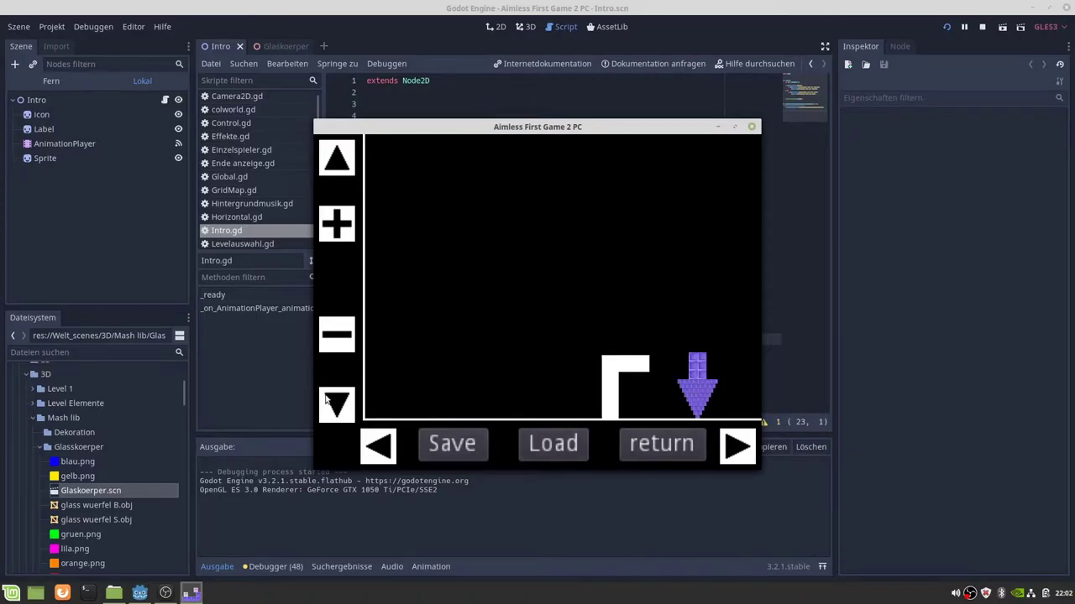
pyautogui.click(333, 407)
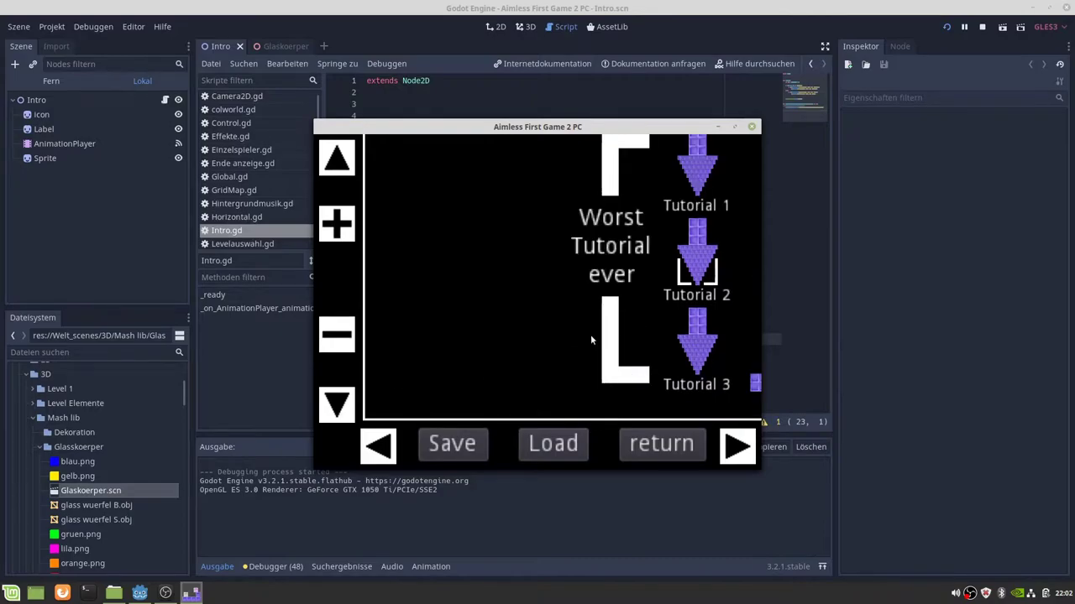
pyautogui.press('Return')
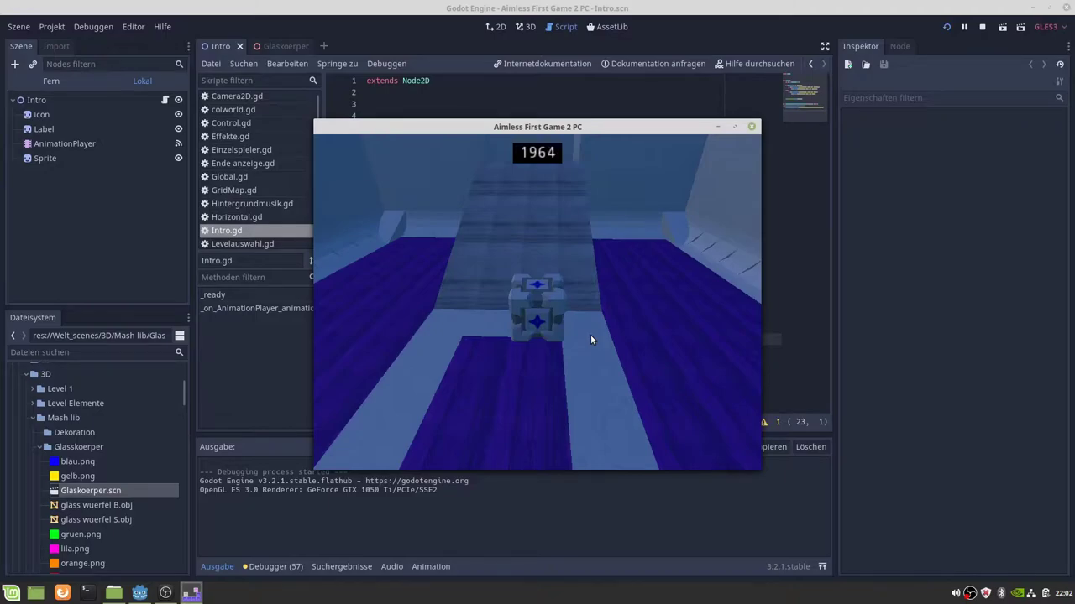
# In Klang's Anwendungen tab, raise both Godot streams to 100% and close the window.
pyautogui.click(954, 585)
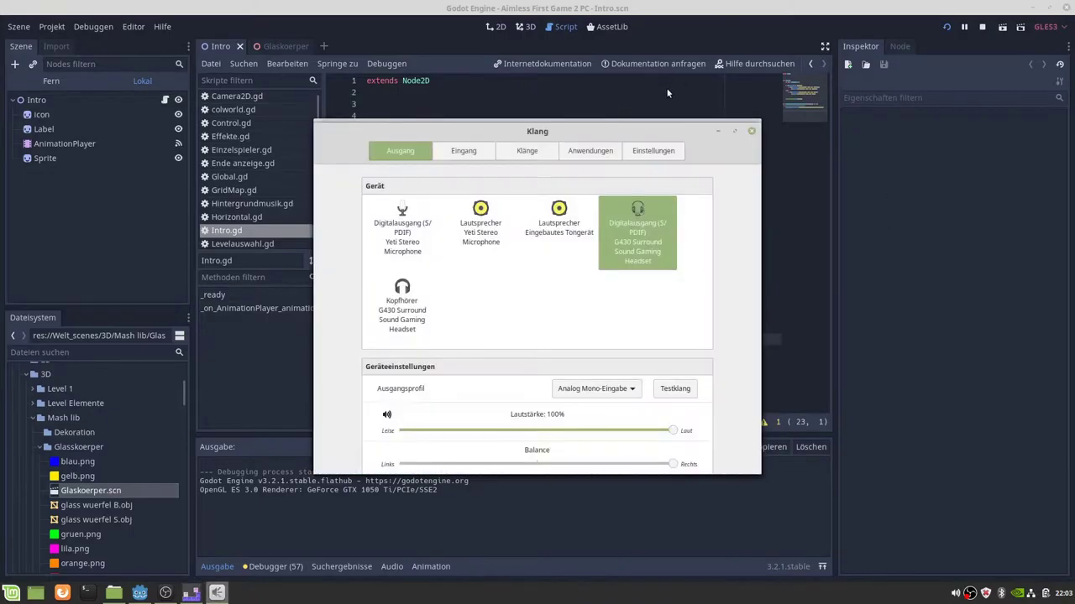
pyautogui.click(599, 150)
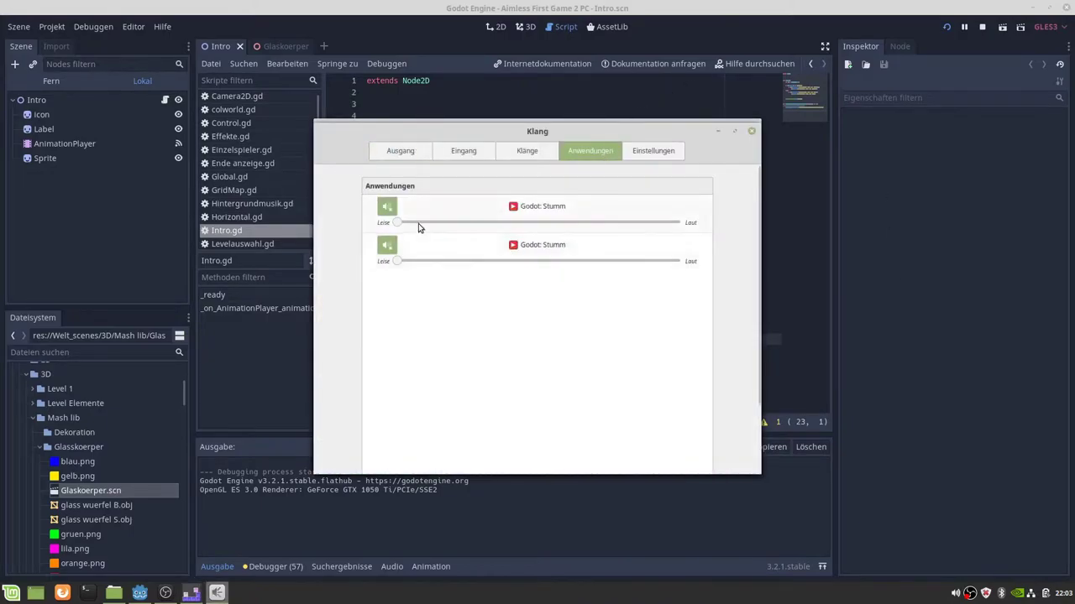
pyautogui.moveTo(398, 225); pyautogui.dragTo(895, 230)
pyautogui.click(677, 261)
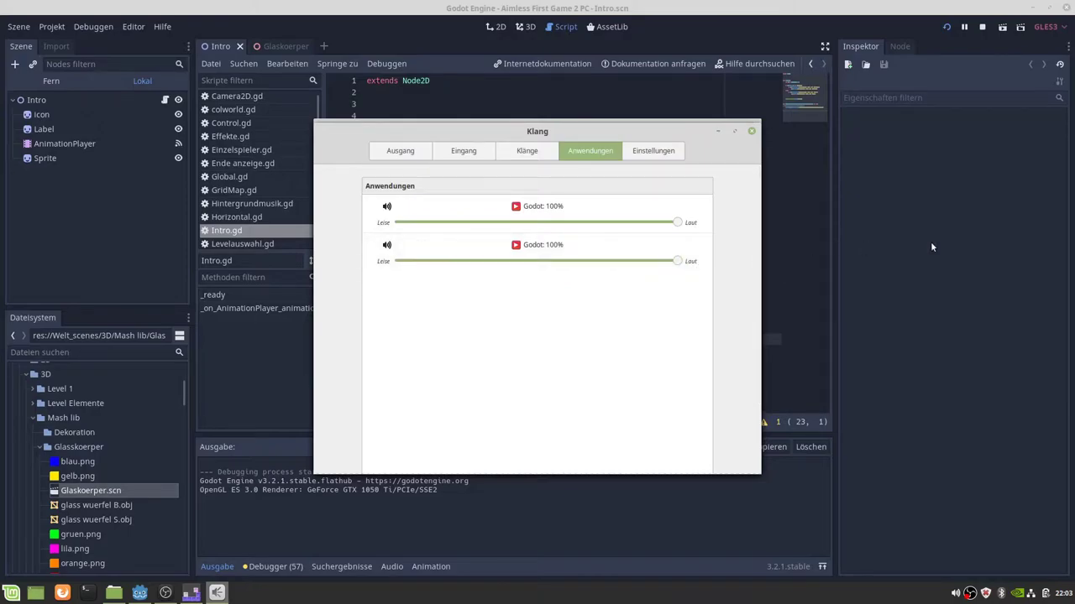
pyautogui.click(716, 131)
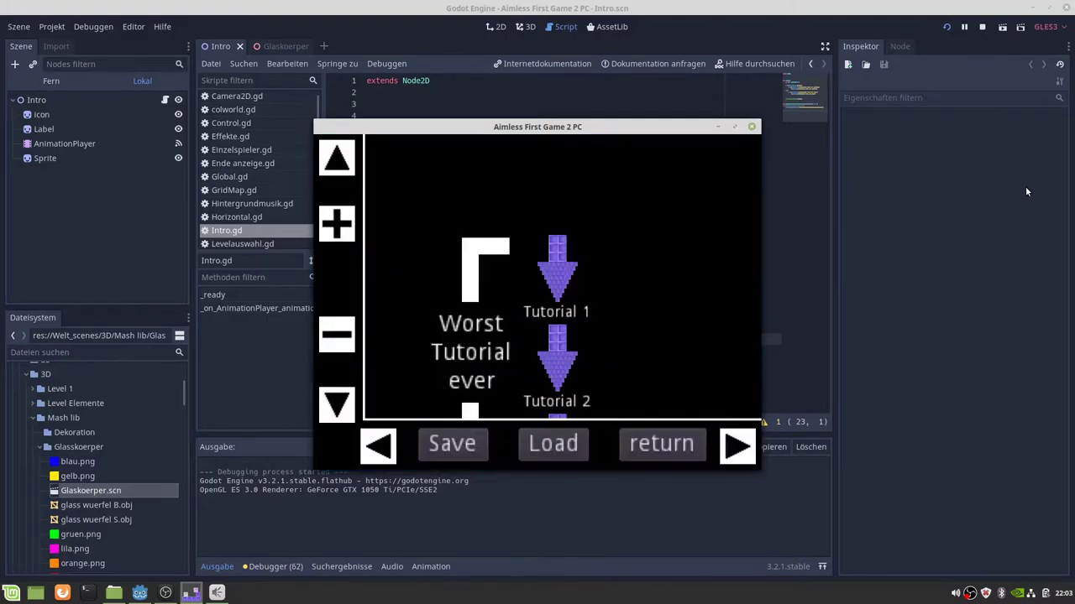
# Start a level, restart it from the pause menu, then pause again and choose Level Menue.
pyautogui.click(544, 365)
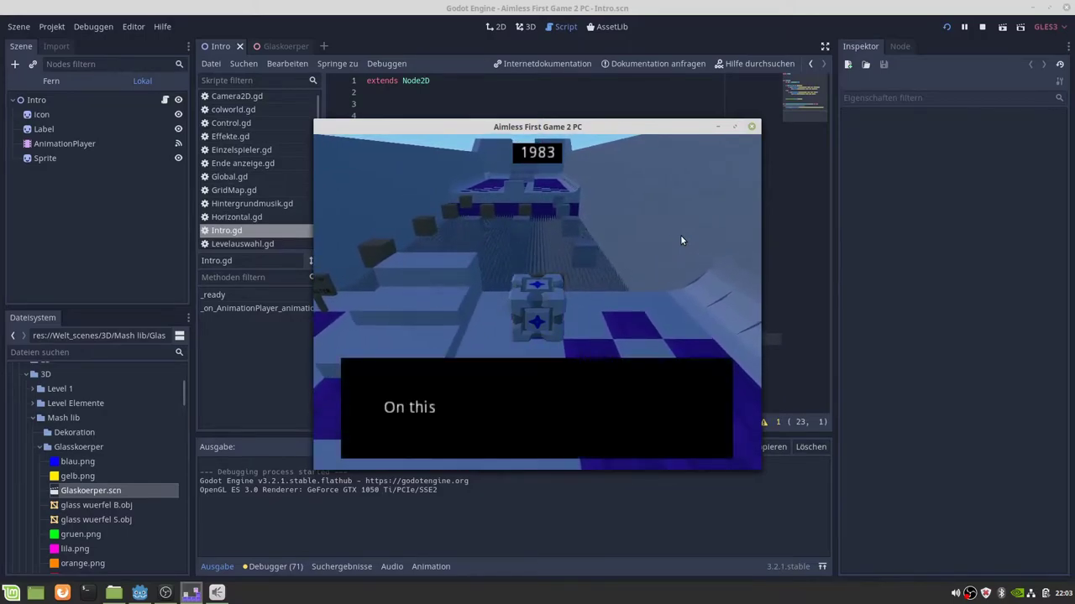
pyautogui.press('Escape')
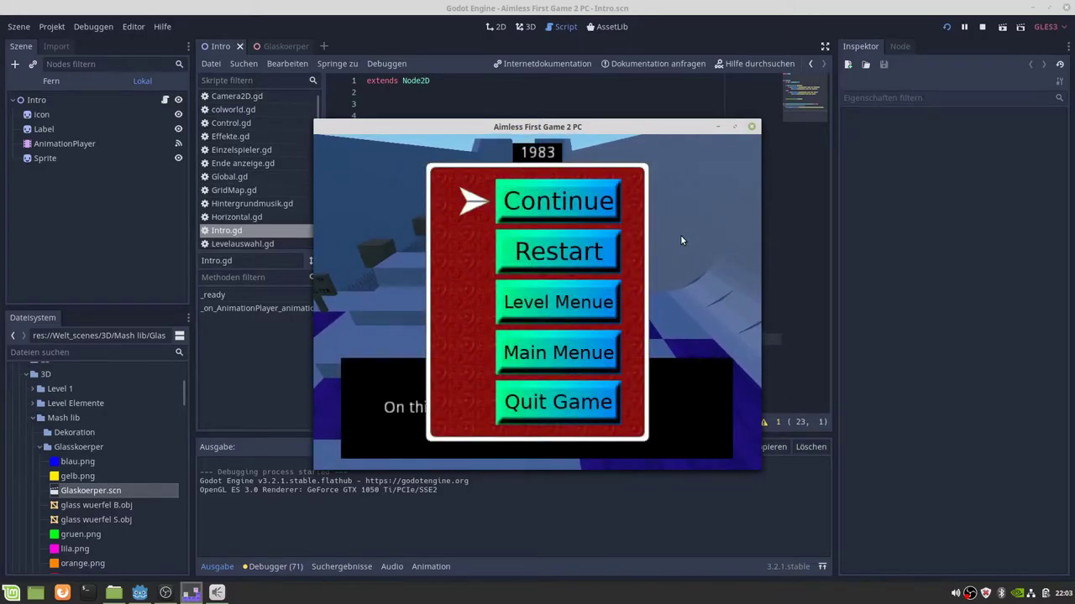
pyautogui.press('Down')
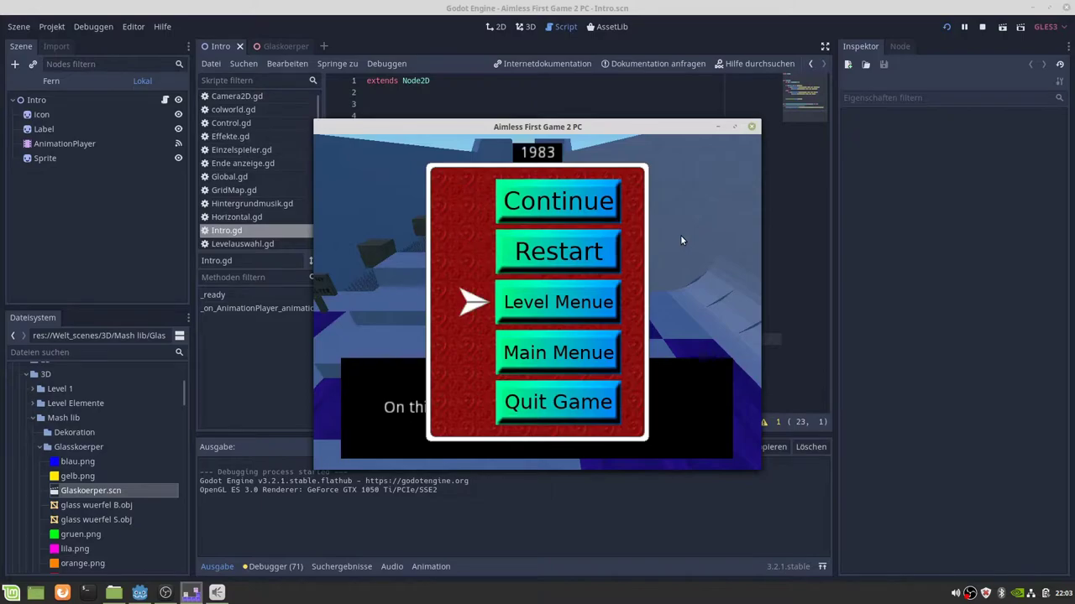
pyautogui.press('Up')
pyautogui.press('Return')
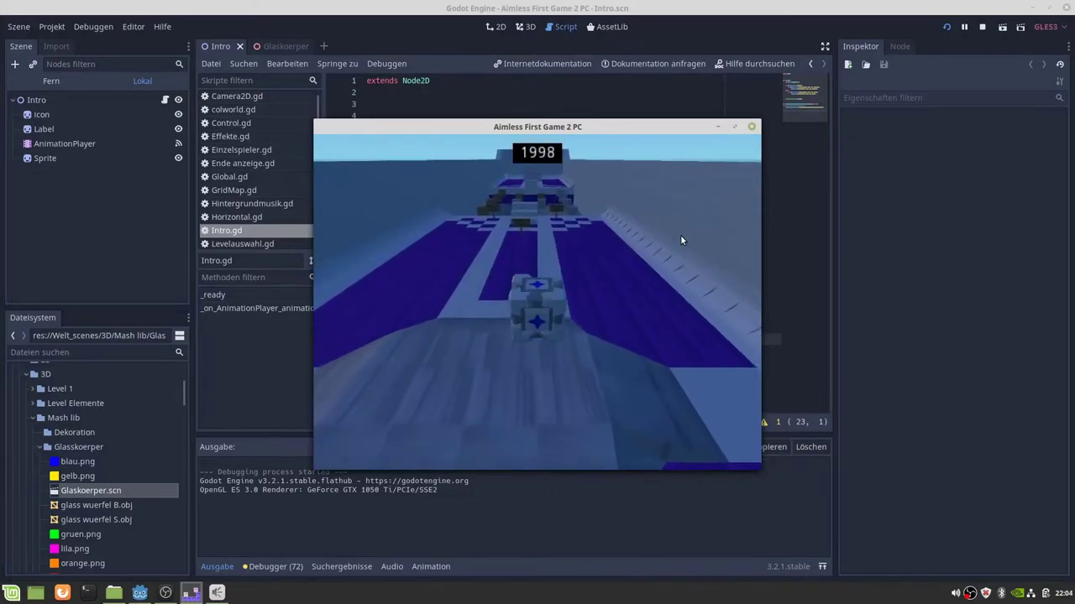
pyautogui.press('Escape')
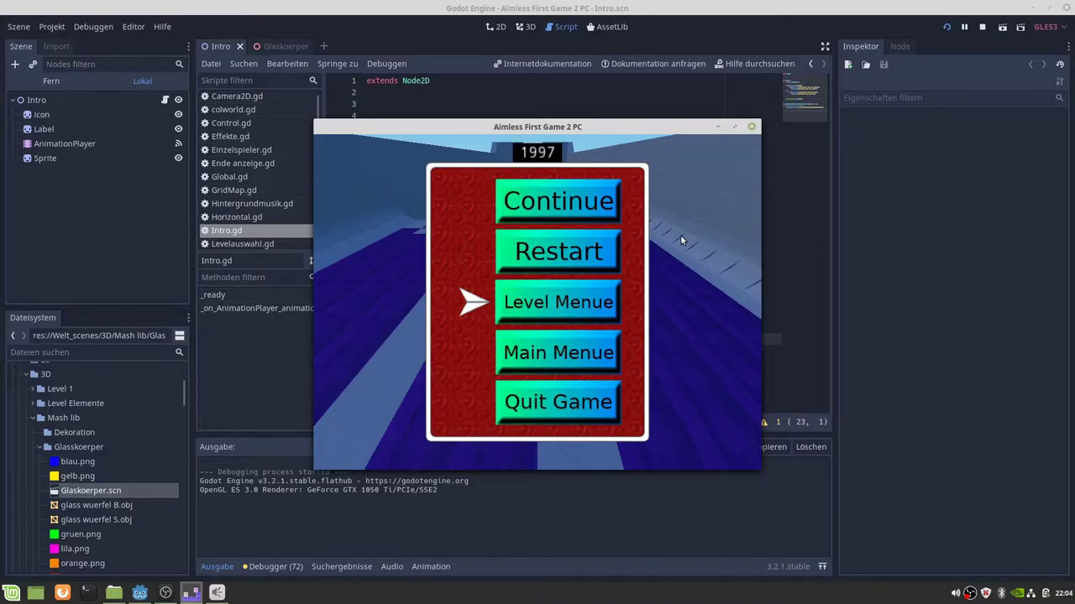
pyautogui.press('Return')
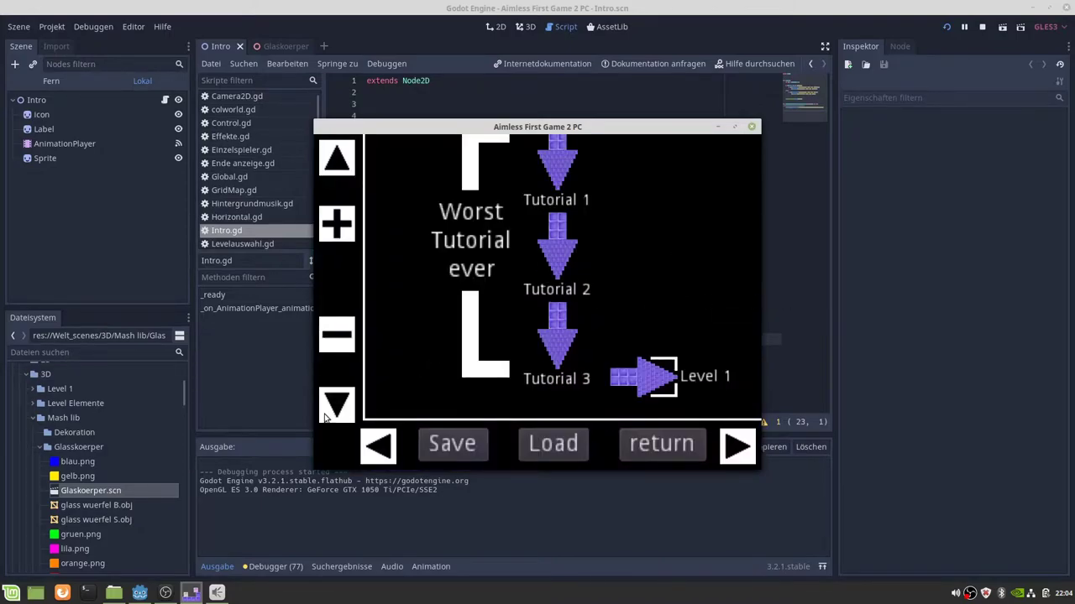
pyautogui.press('Left')
pyautogui.press('Return')
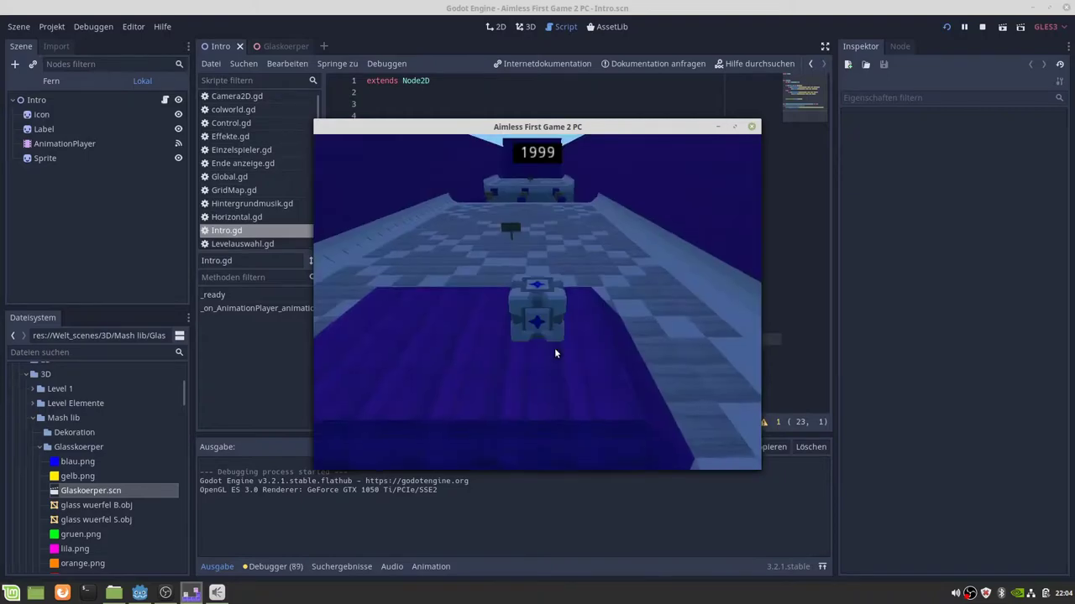
pyautogui.press('Up')
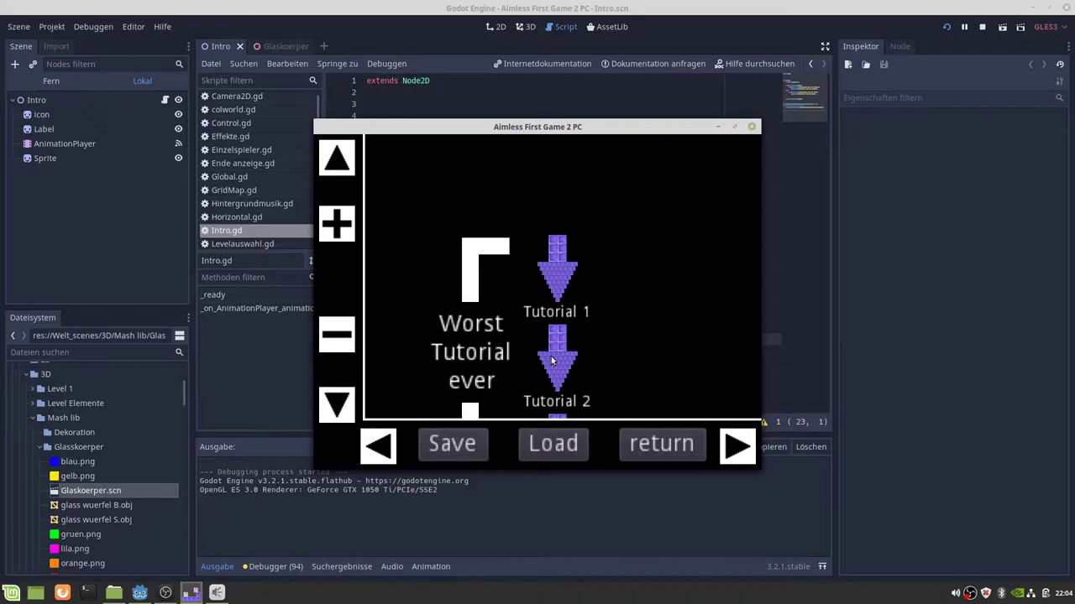
pyautogui.click(334, 410)
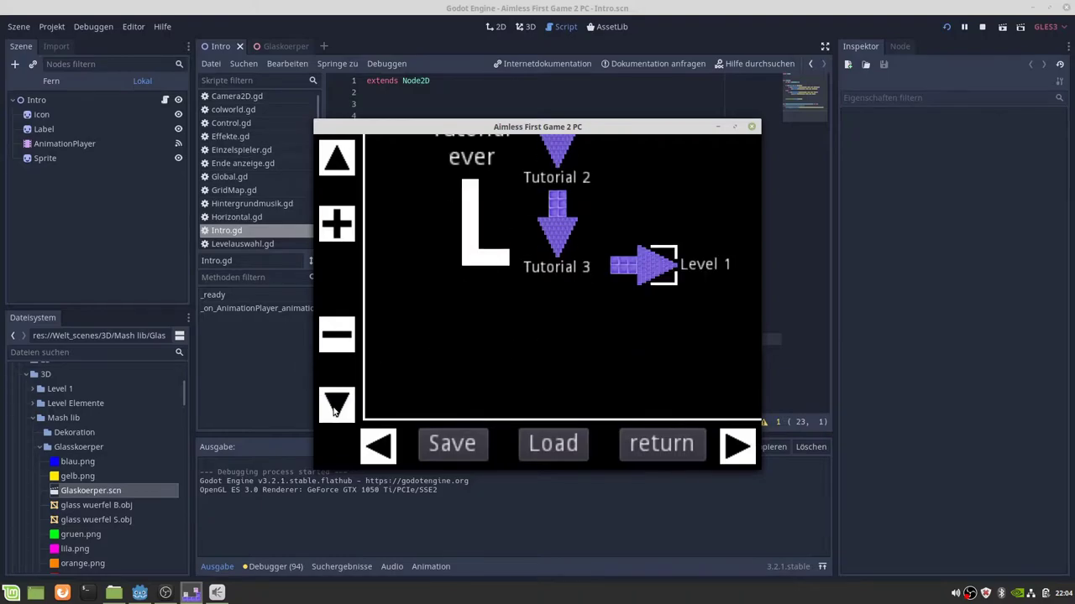
pyautogui.click(553, 243)
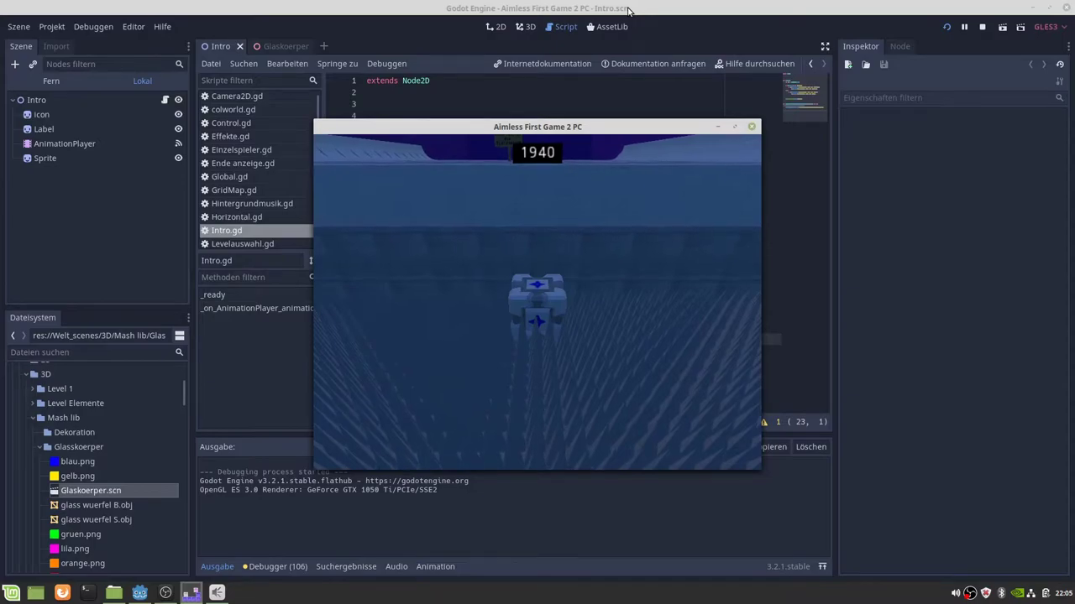
pyautogui.press('Escape')
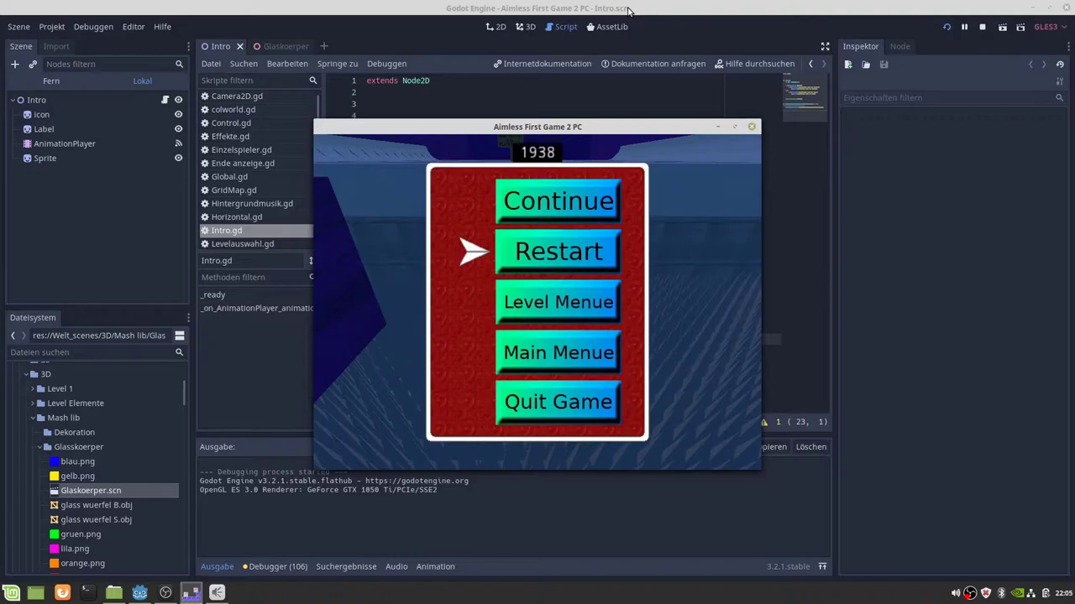
pyautogui.press('Return')
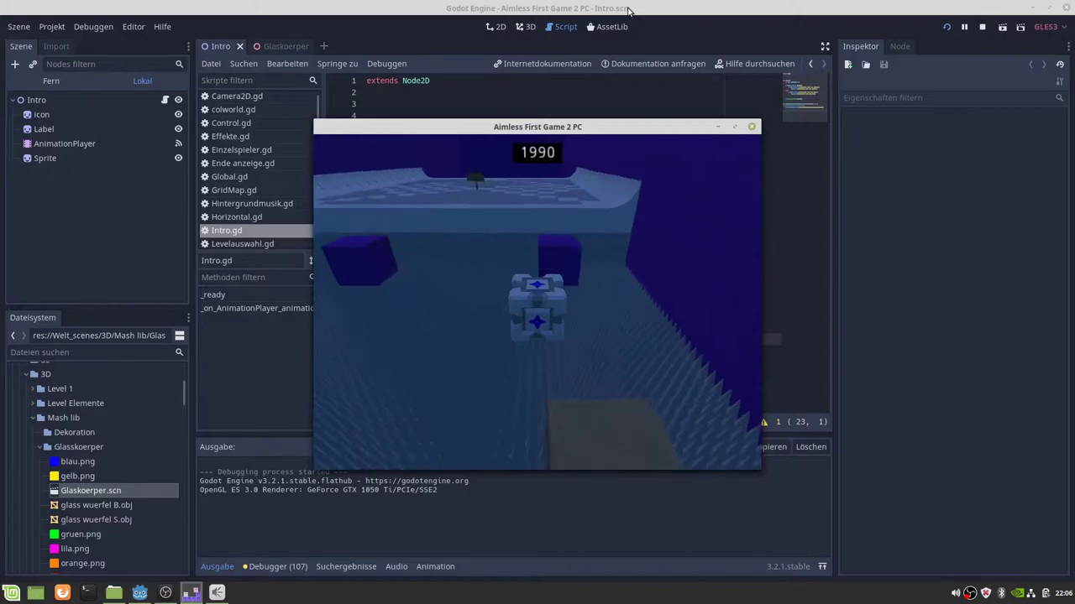
pyautogui.press('Escape')
pyautogui.press('Down')
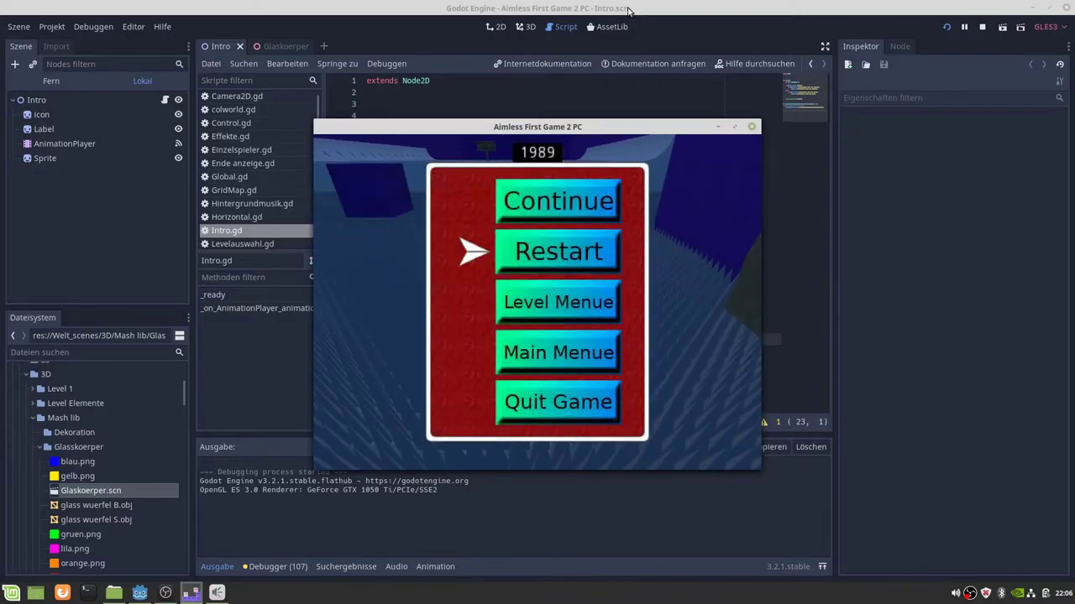
pyautogui.press('Return')
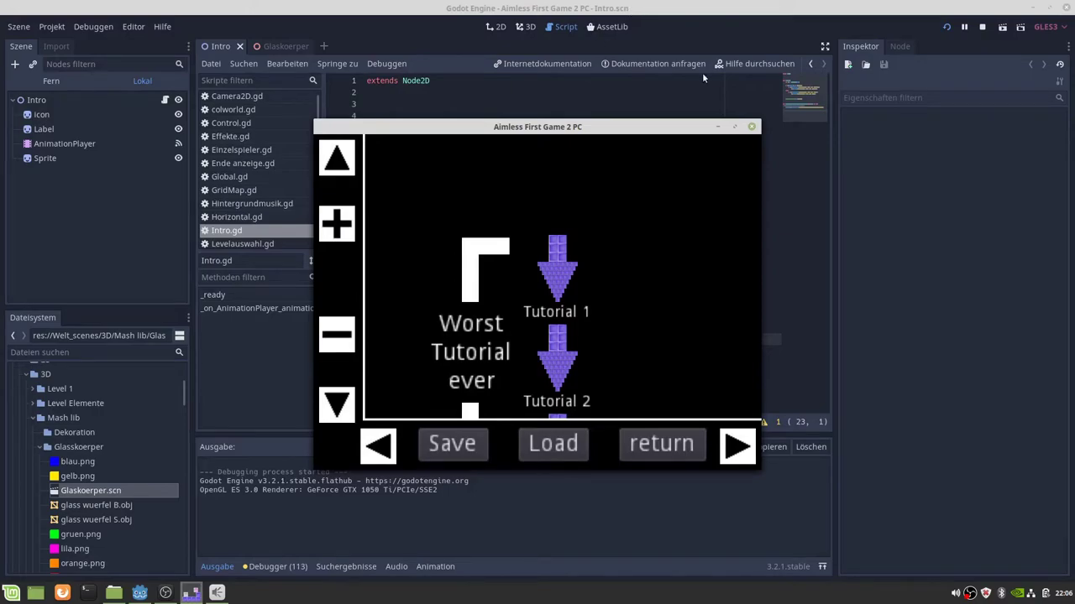
# Play Tutorial 3, then scroll the list down and start Level 1.
pyautogui.click(340, 404)
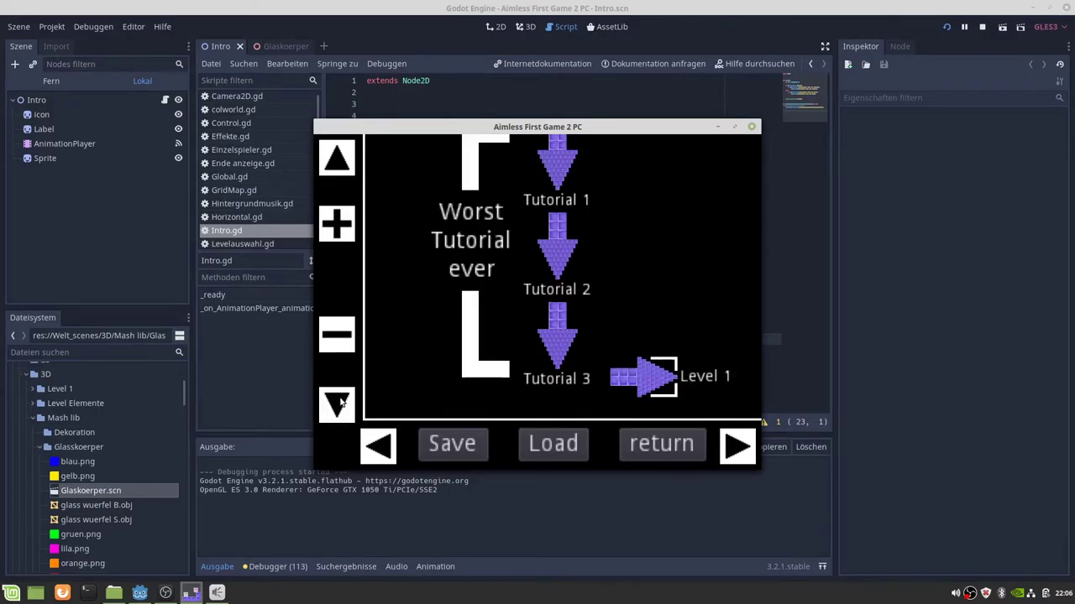
pyautogui.click(554, 360)
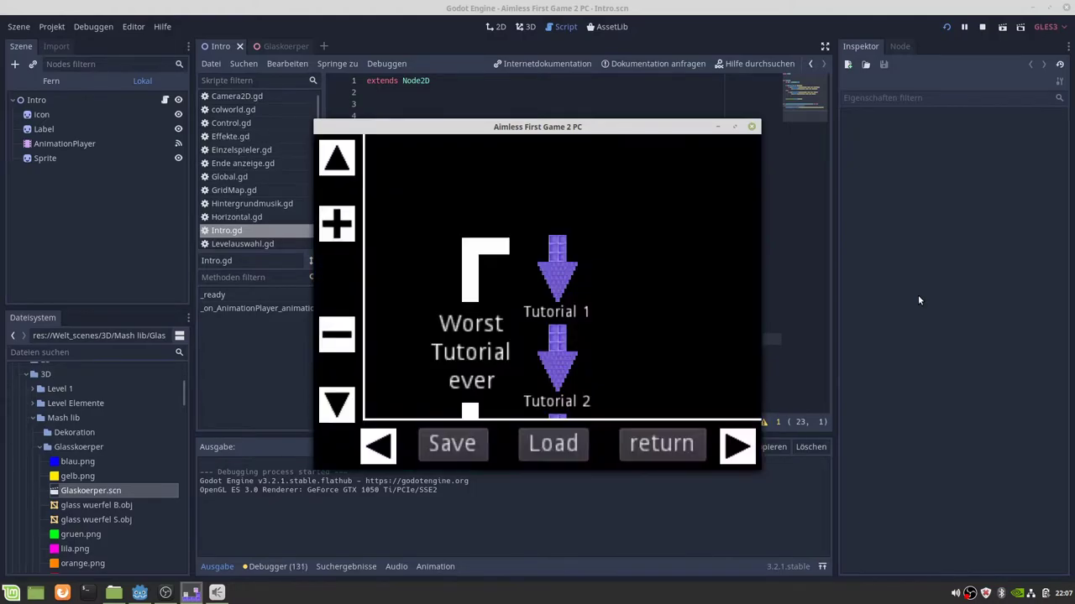
pyautogui.click(333, 404)
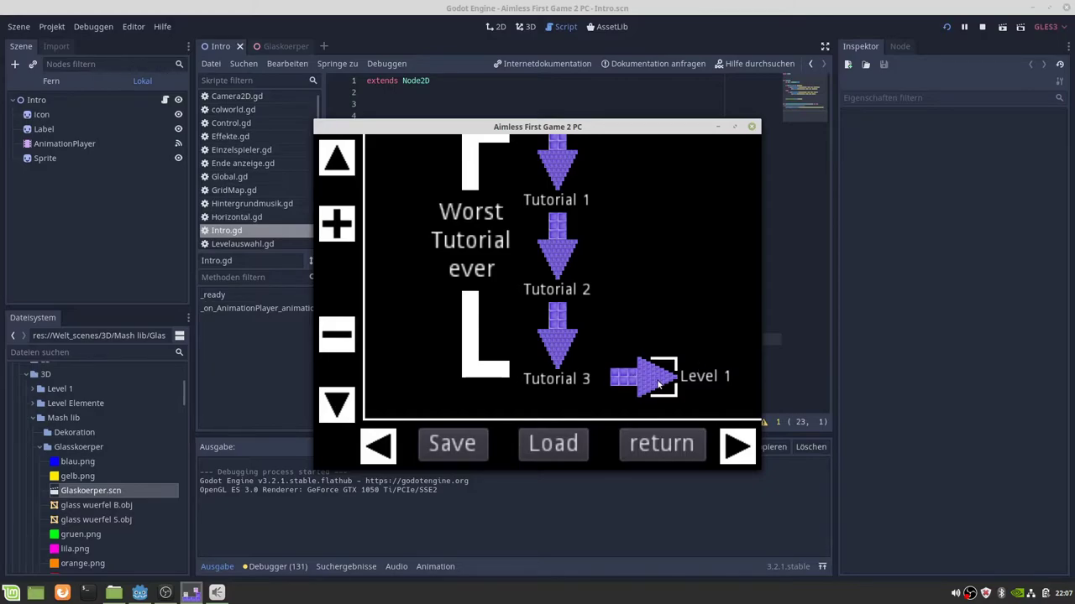
pyautogui.click(659, 382)
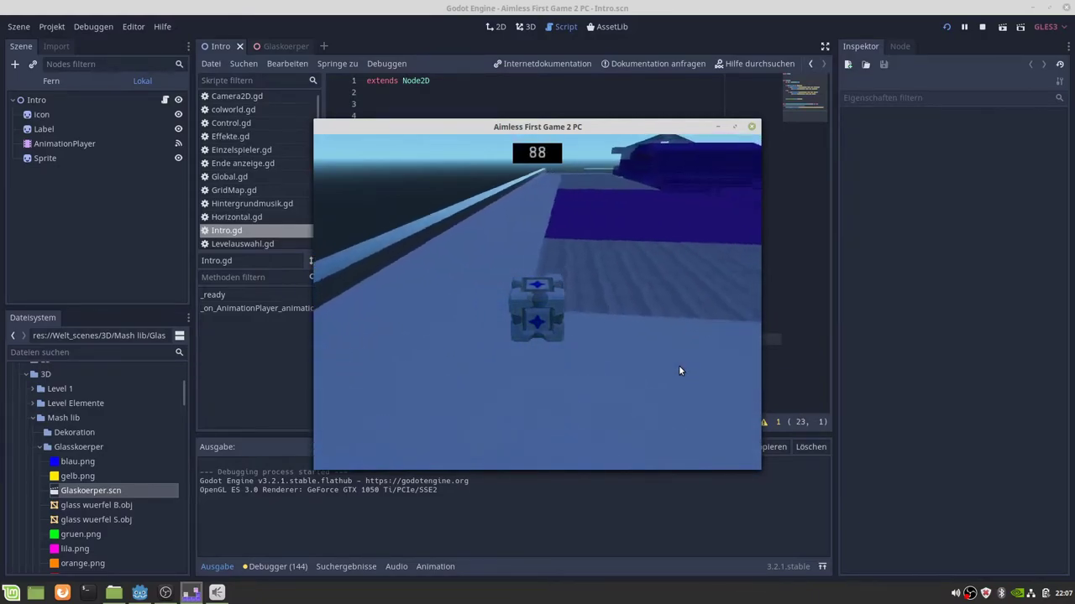
# Pause Level 1 and choose Restart, which stops on the Welt.gd line 92 error.
pyautogui.press('Escape')
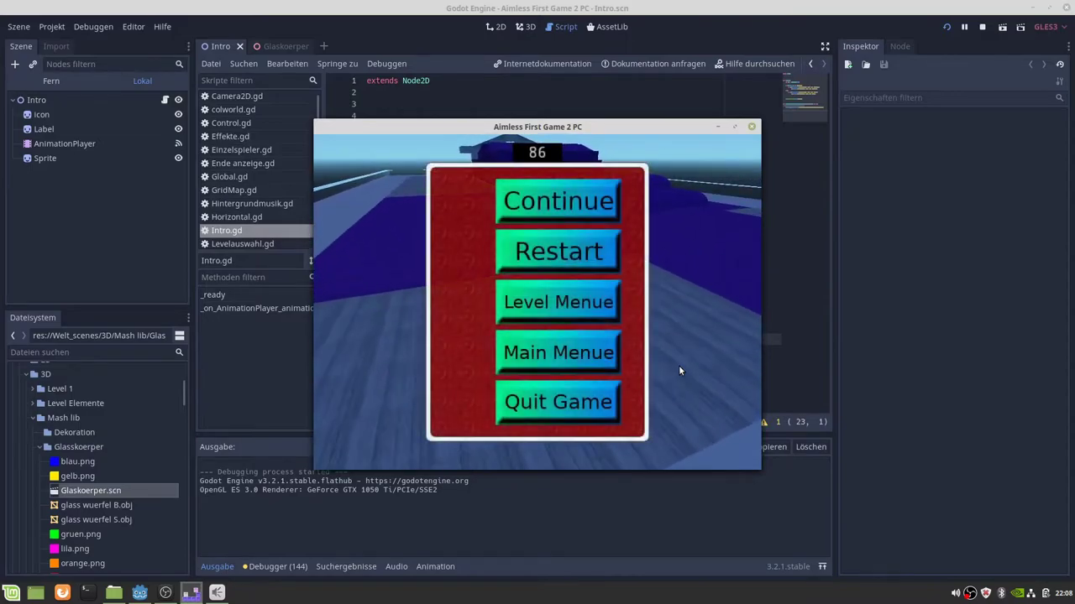
pyautogui.press('Down')
pyautogui.press('Return')
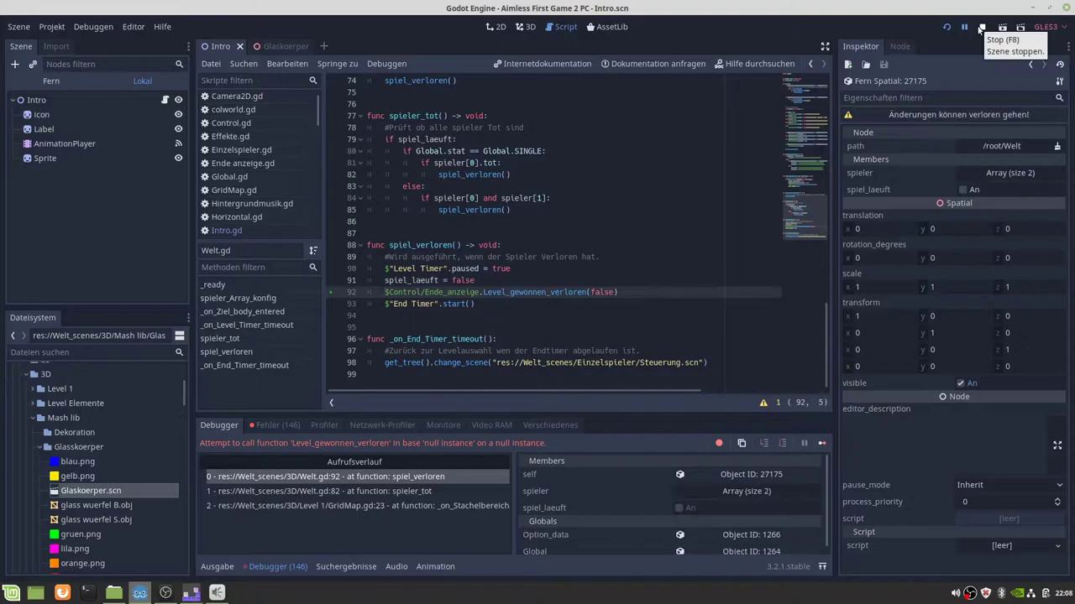
# Stop the game, collapse Glaskoerper and Mash lib, and expand the Level 1 folder.
pyautogui.click(980, 28)
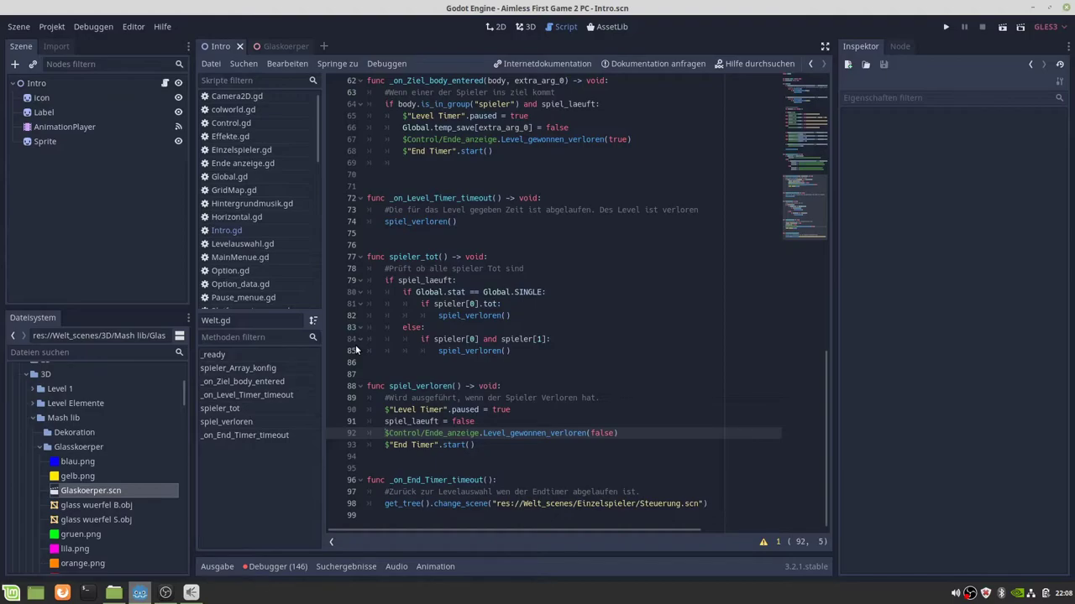
pyautogui.click(39, 447)
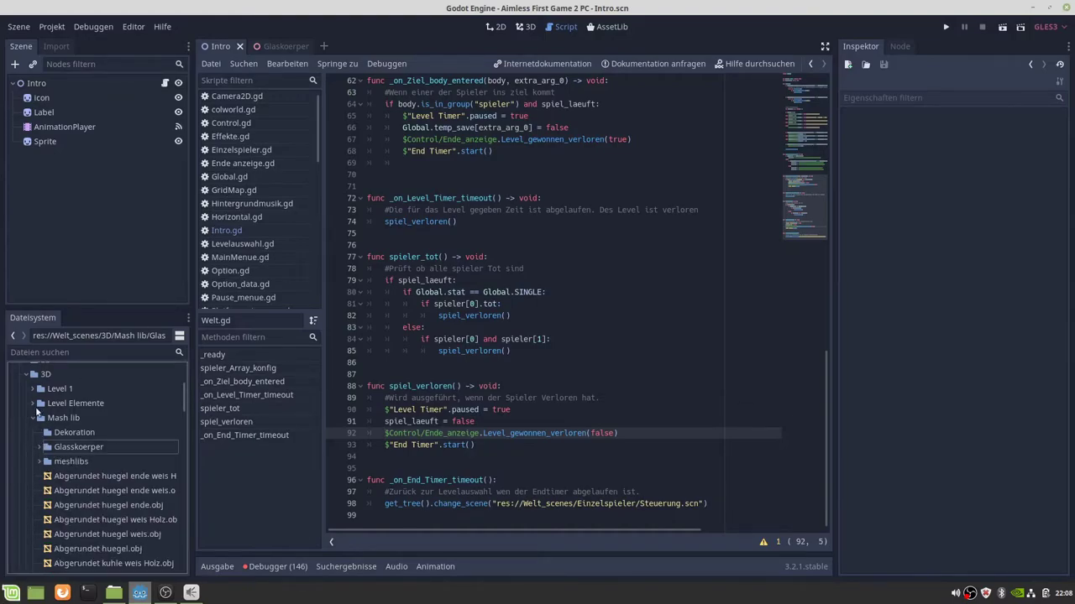
pyautogui.click(33, 418)
pyautogui.click(32, 390)
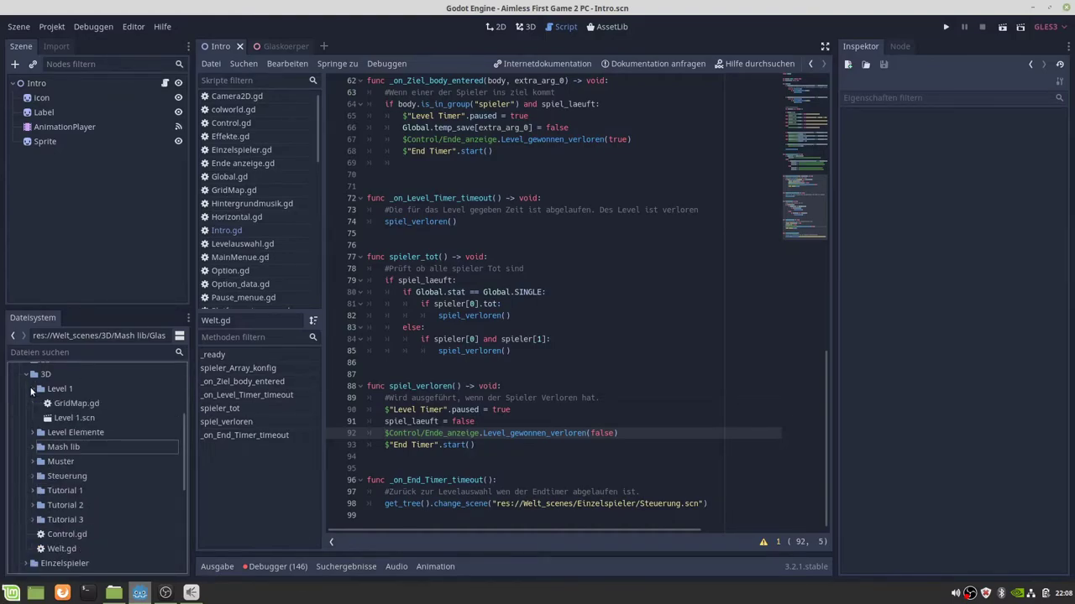
# Open Level 1.scn and instance Ende anzeige.scn from Level Elemente > Label Levelende under Control.
pyautogui.doubleClick(74, 417)
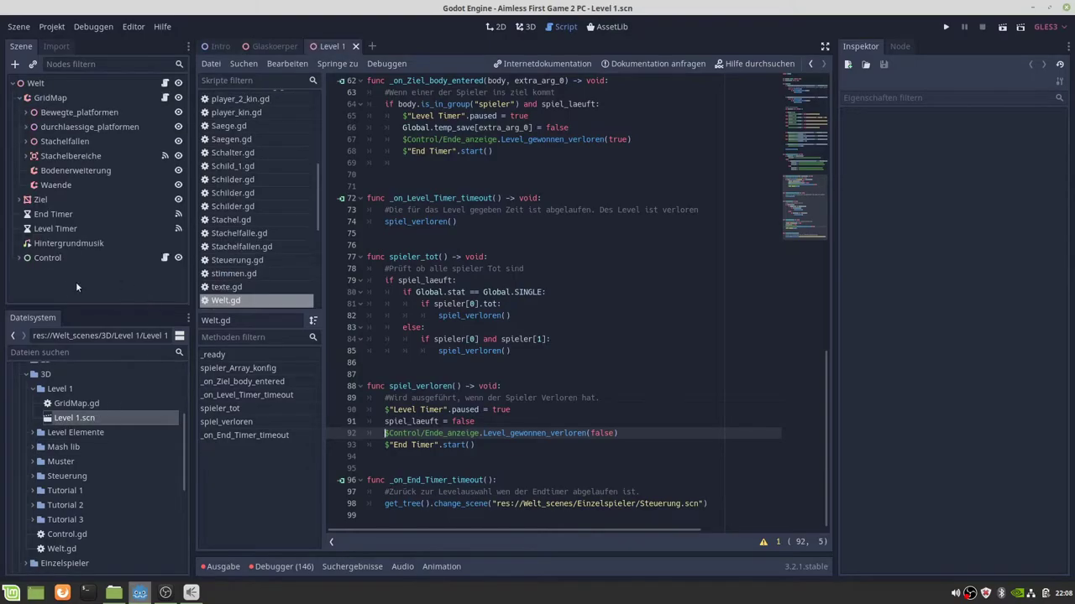
pyautogui.click(19, 260)
pyautogui.scroll(-3, 69, 245)
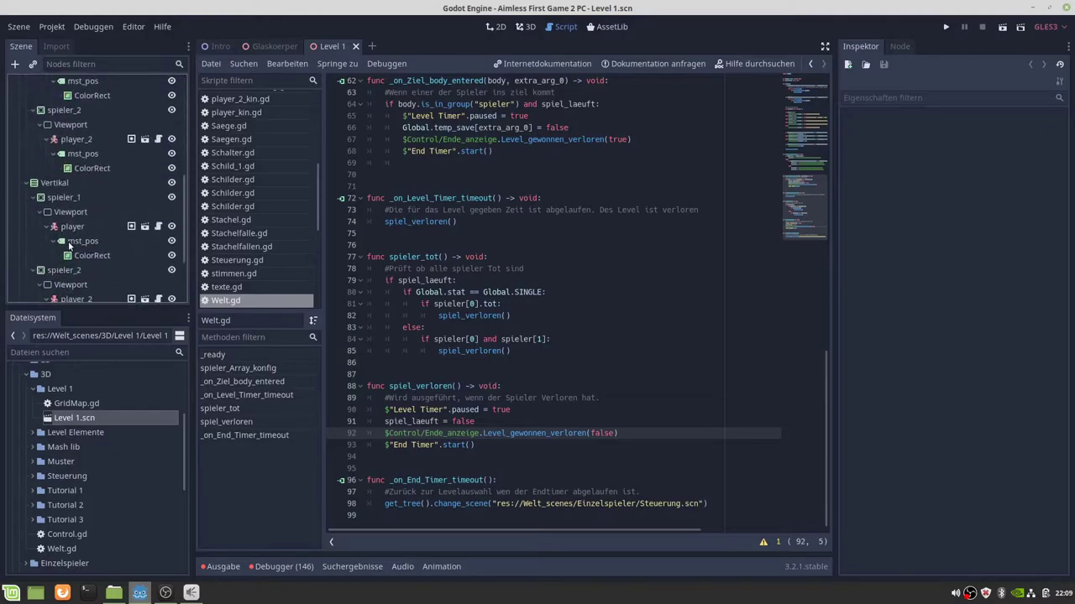
pyautogui.scroll(-2, 69, 245)
pyautogui.scroll(5, 68, 245)
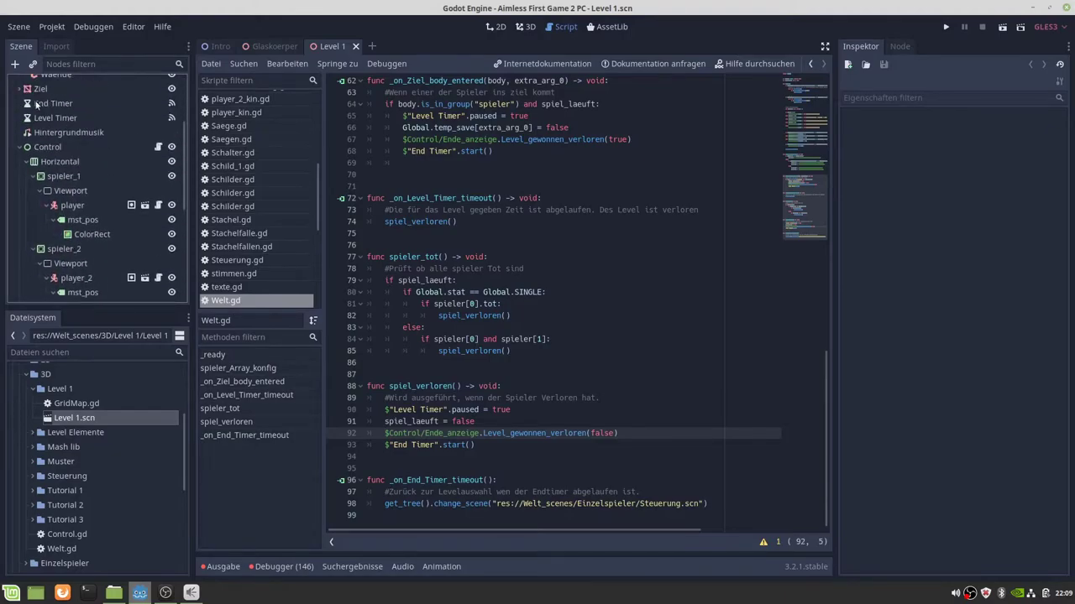
pyautogui.click(52, 148)
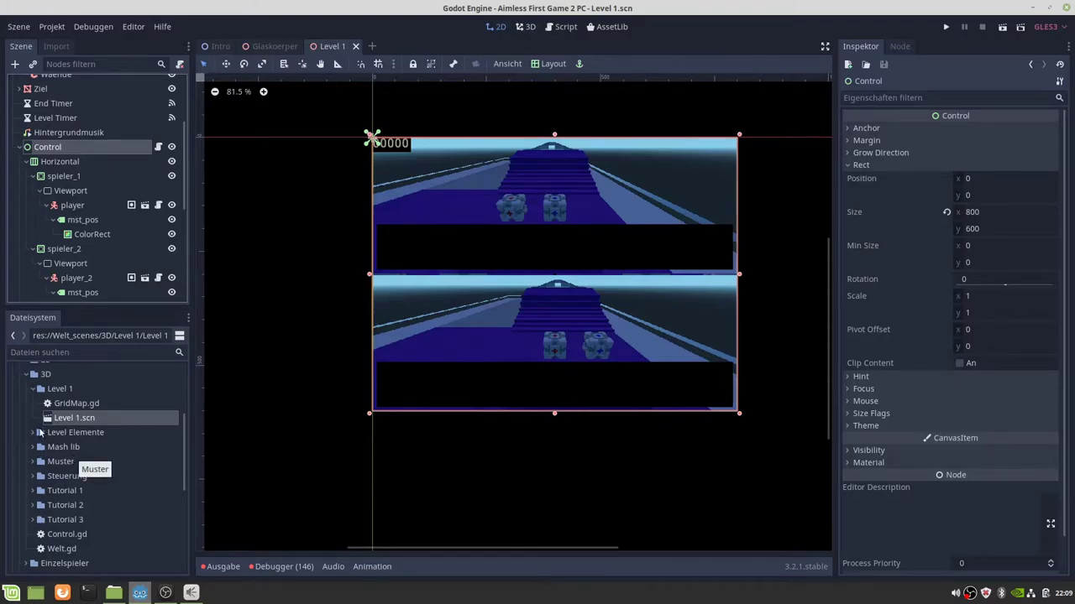
pyautogui.click(33, 432)
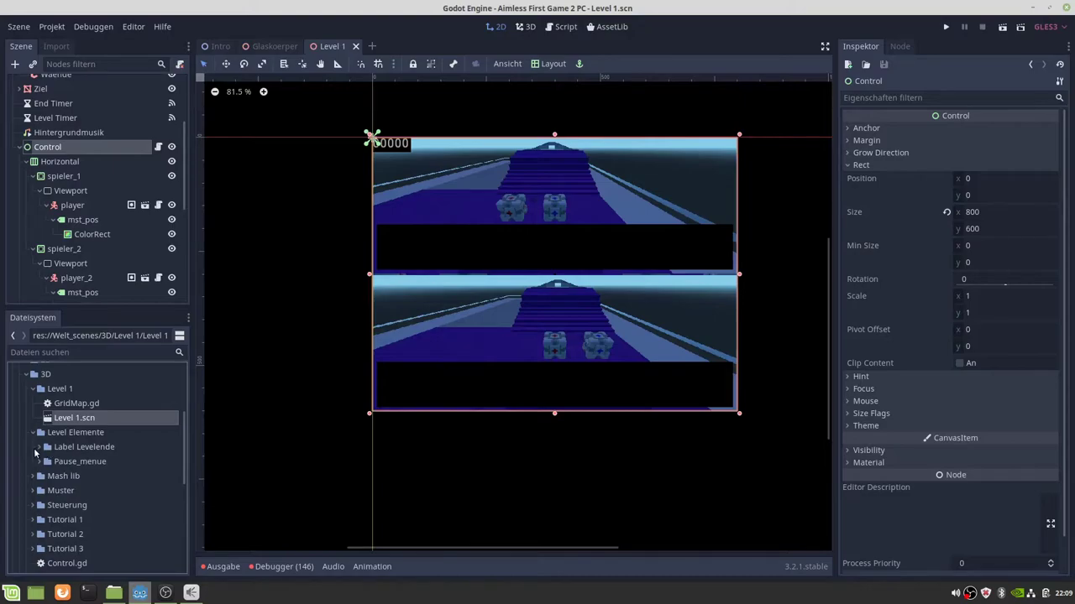
pyautogui.click(40, 448)
pyautogui.moveTo(69, 476); pyautogui.dragTo(61, 139)
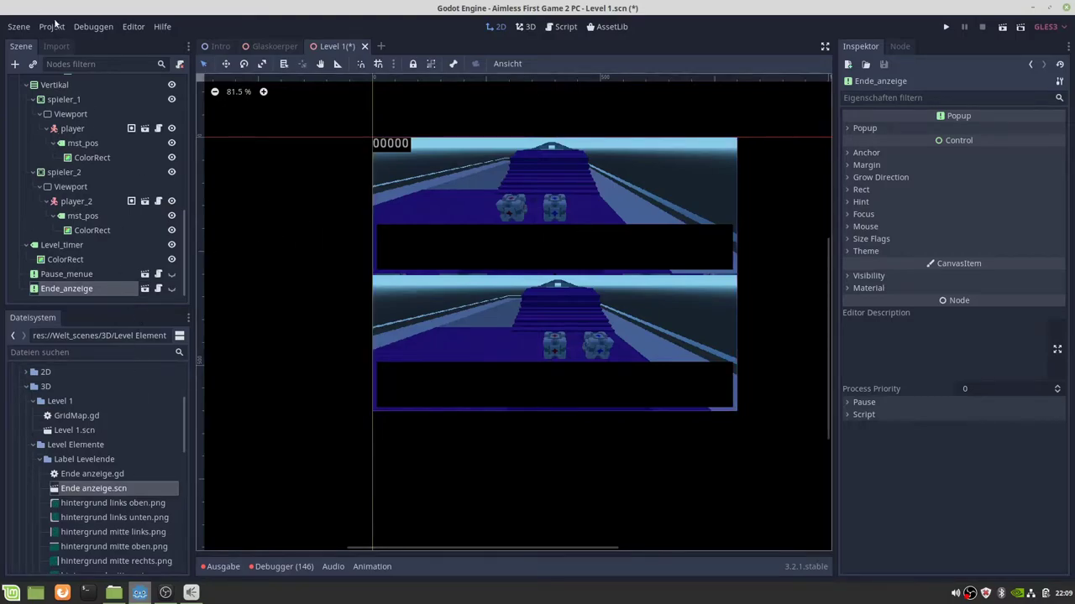
# Save Level 1.scn with the new Ende_anzeige instance using Szene > Szene speichern.
pyautogui.click(19, 26)
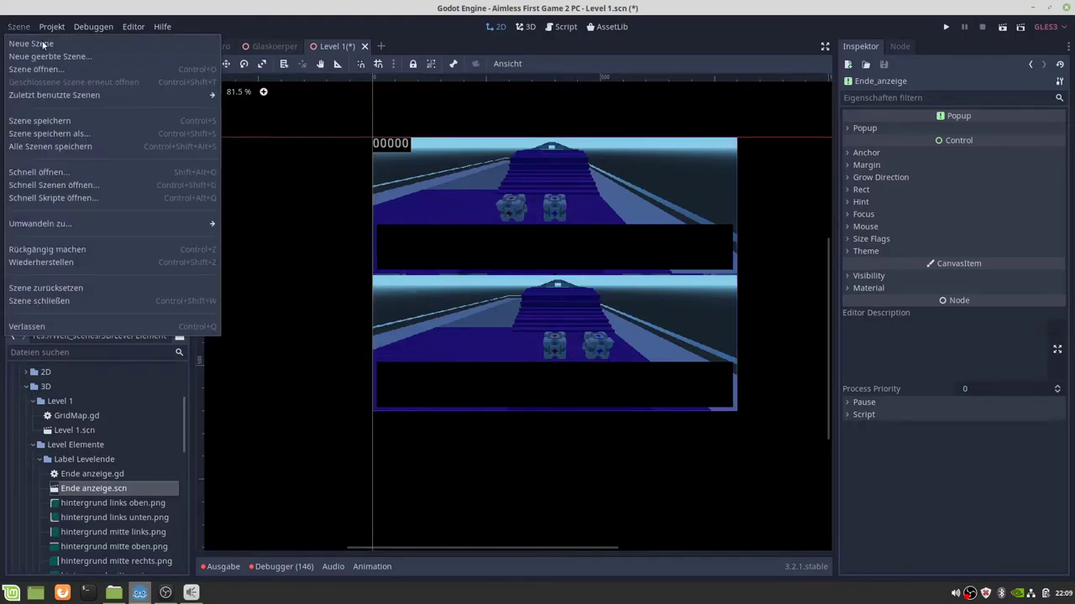
pyautogui.click(61, 117)
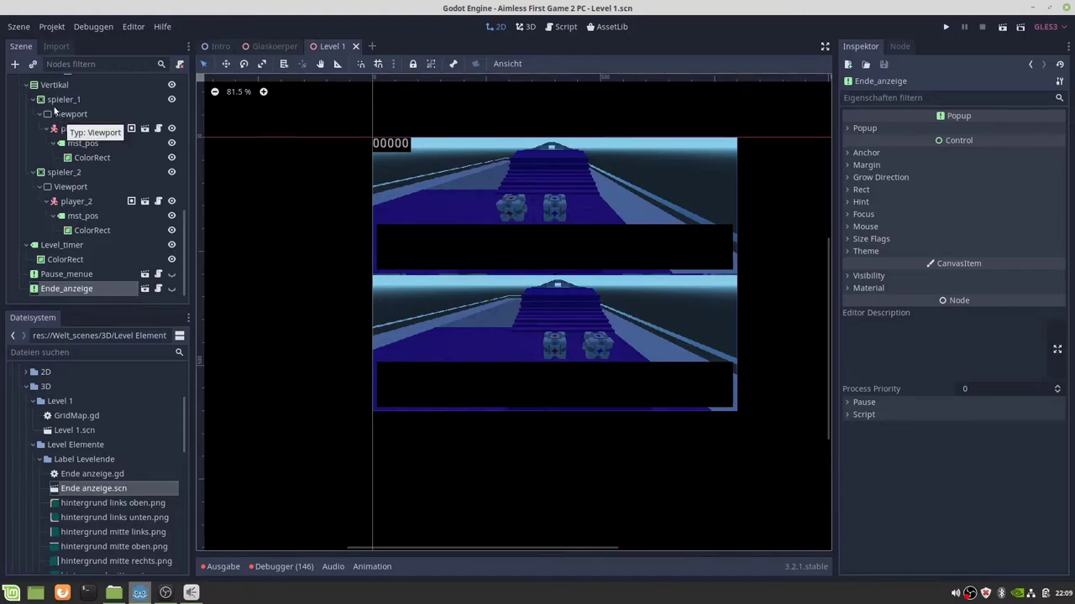
# Launch the game and reach the 3D singleplayer level screen.
pyautogui.click(946, 27)
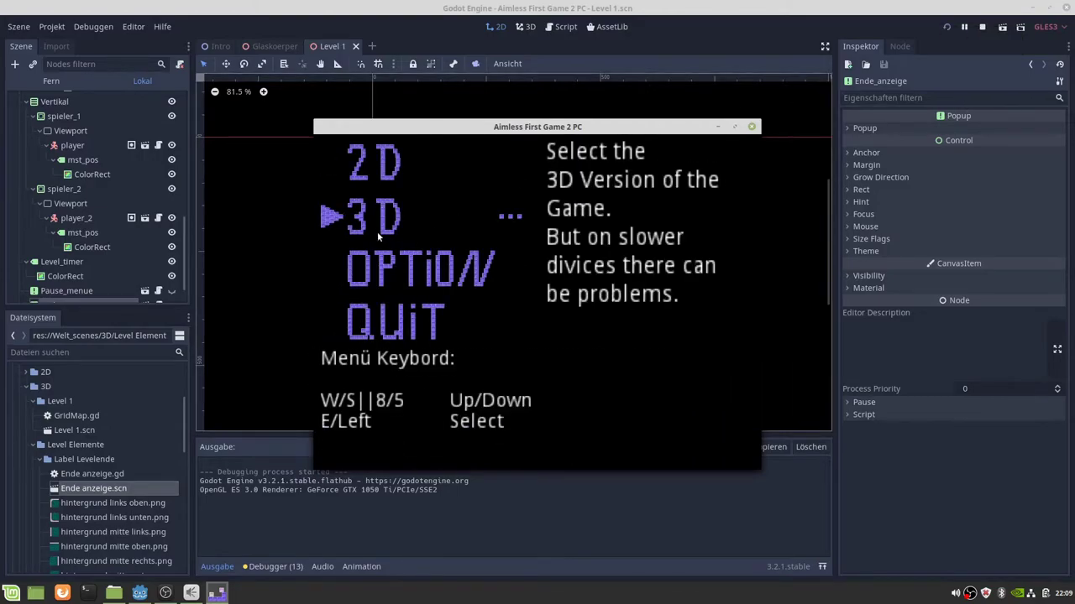
pyautogui.click(378, 228)
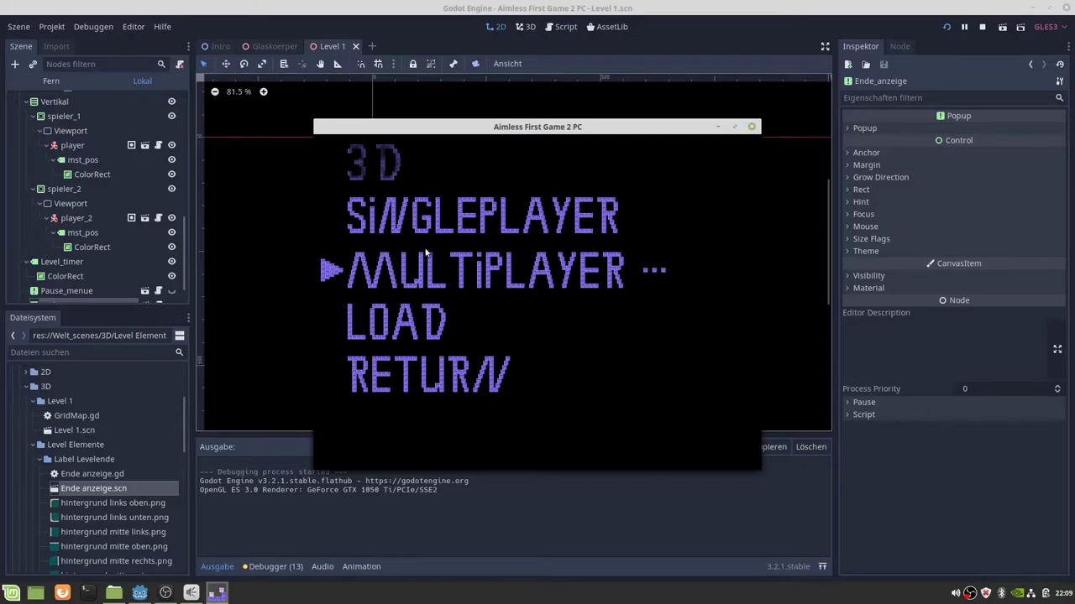
pyautogui.click(435, 216)
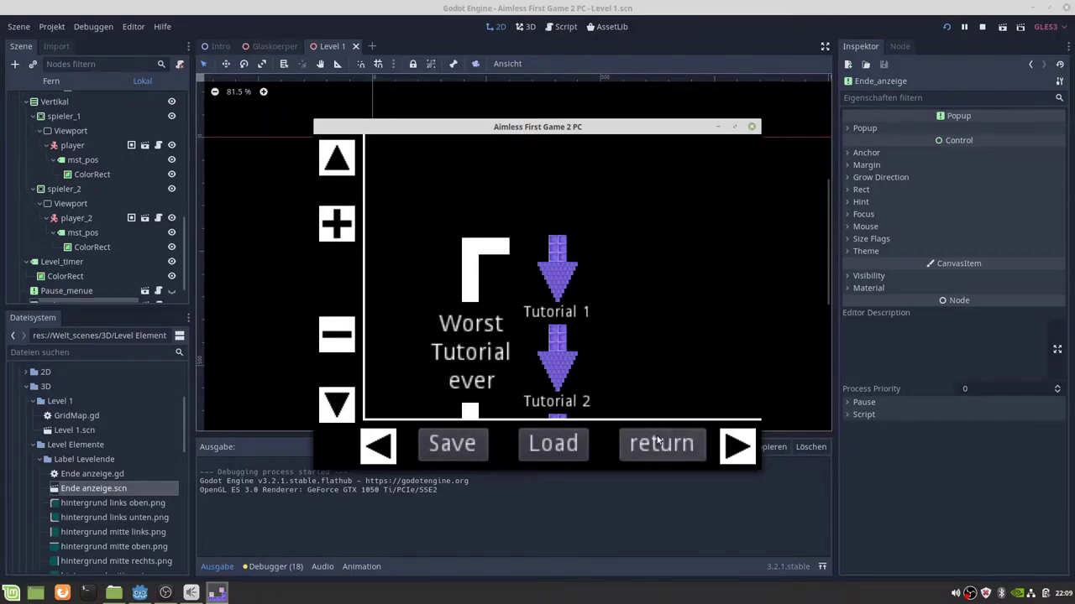
pyautogui.click(661, 443)
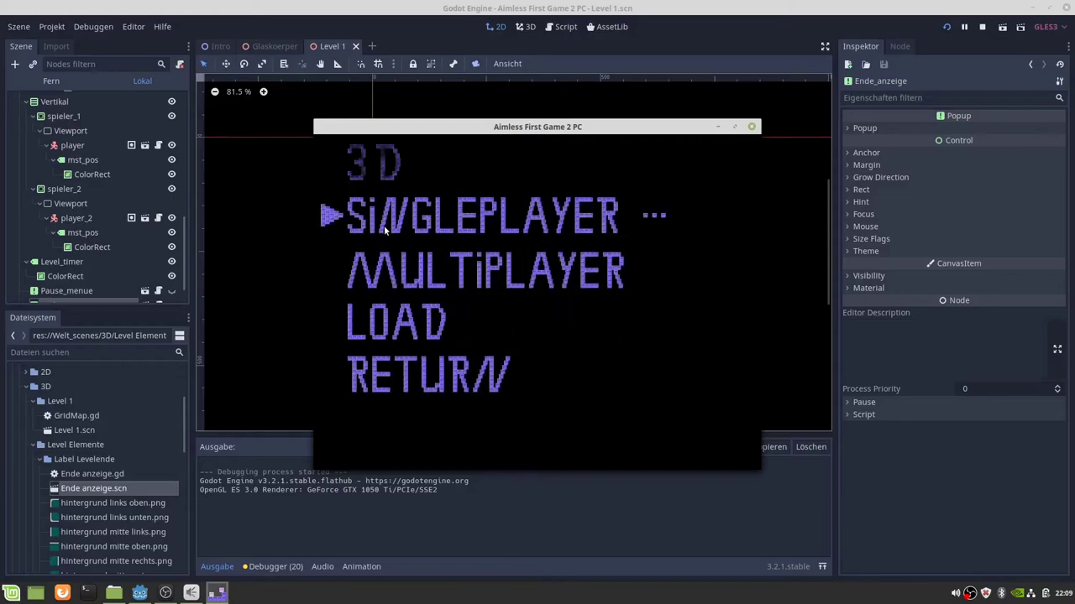
pyautogui.click(427, 274)
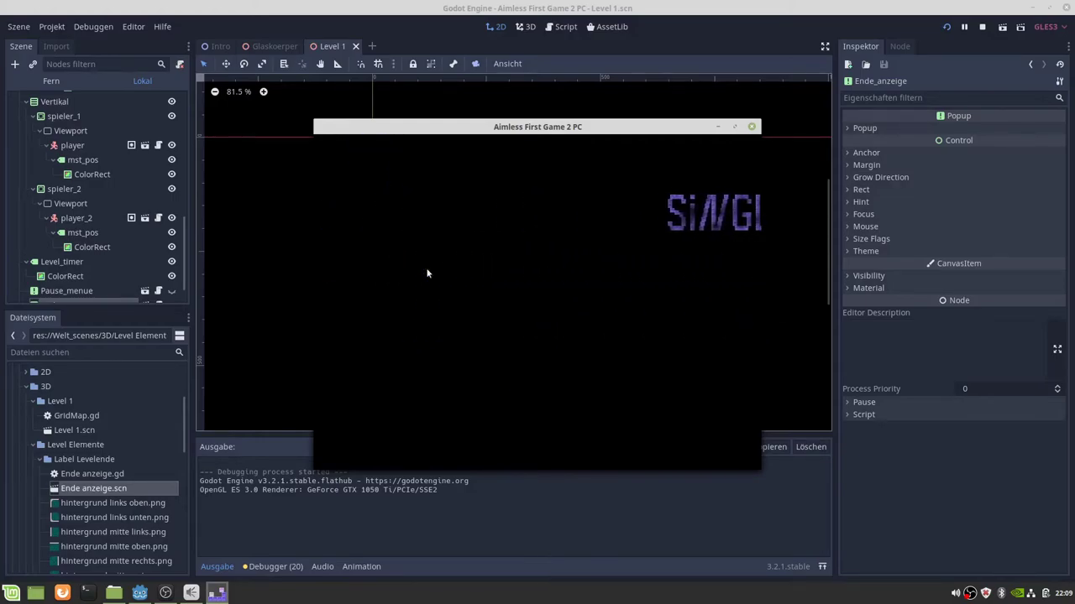
# Save into the first 3D save slot, then start Level 1 from the level list.
pyautogui.click(452, 443)
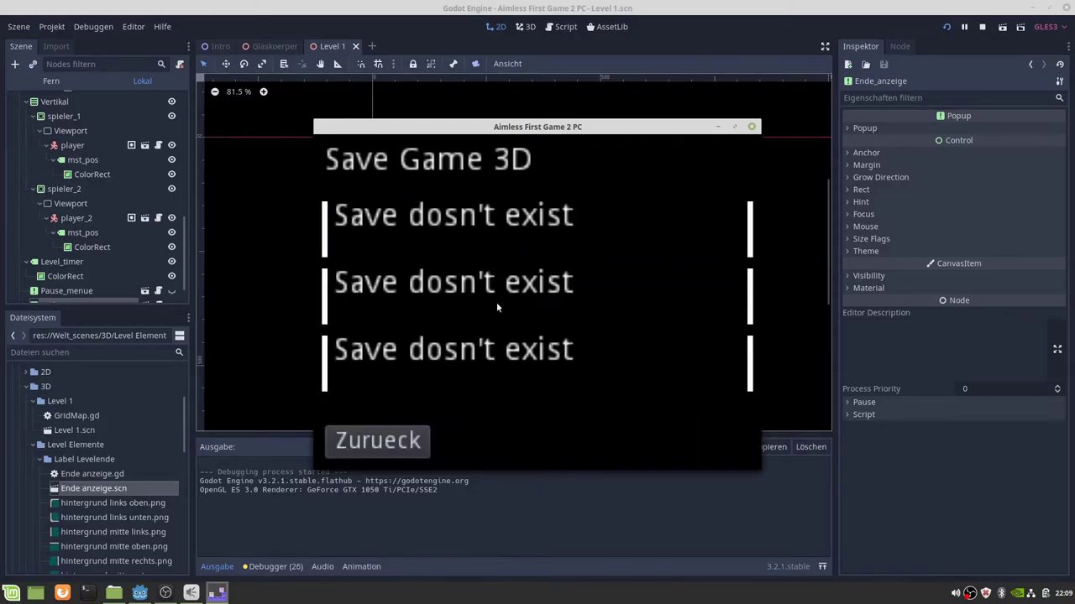
pyautogui.click(460, 218)
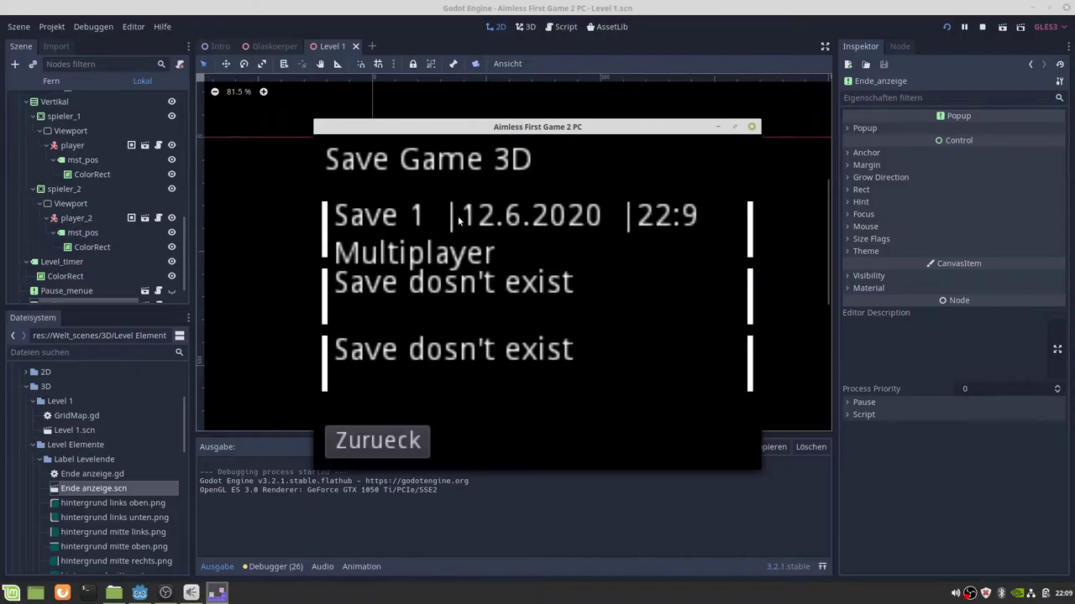
pyautogui.click(359, 432)
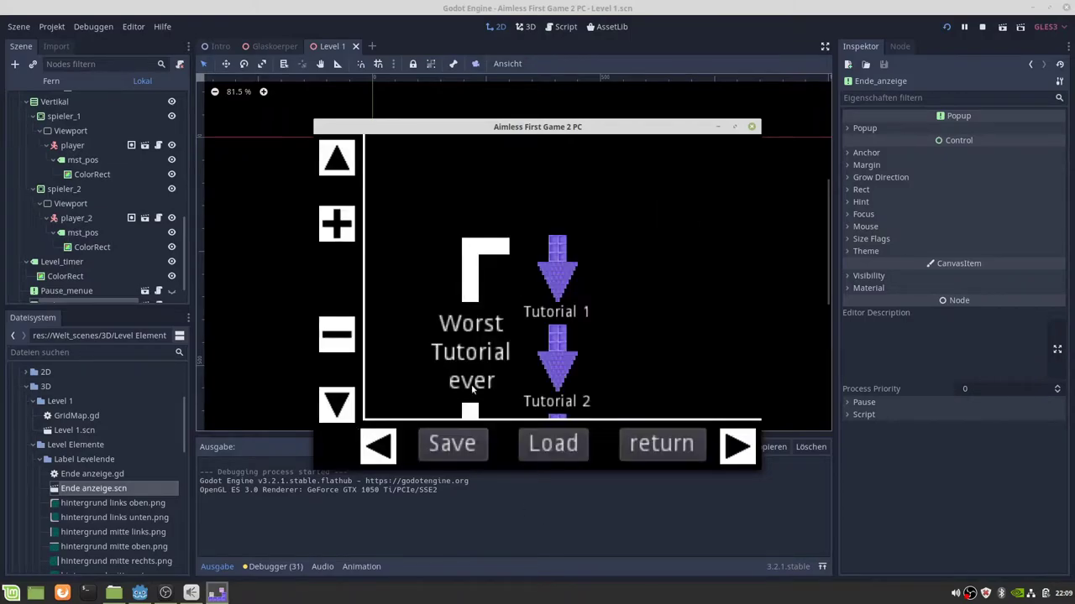
pyautogui.click(348, 414)
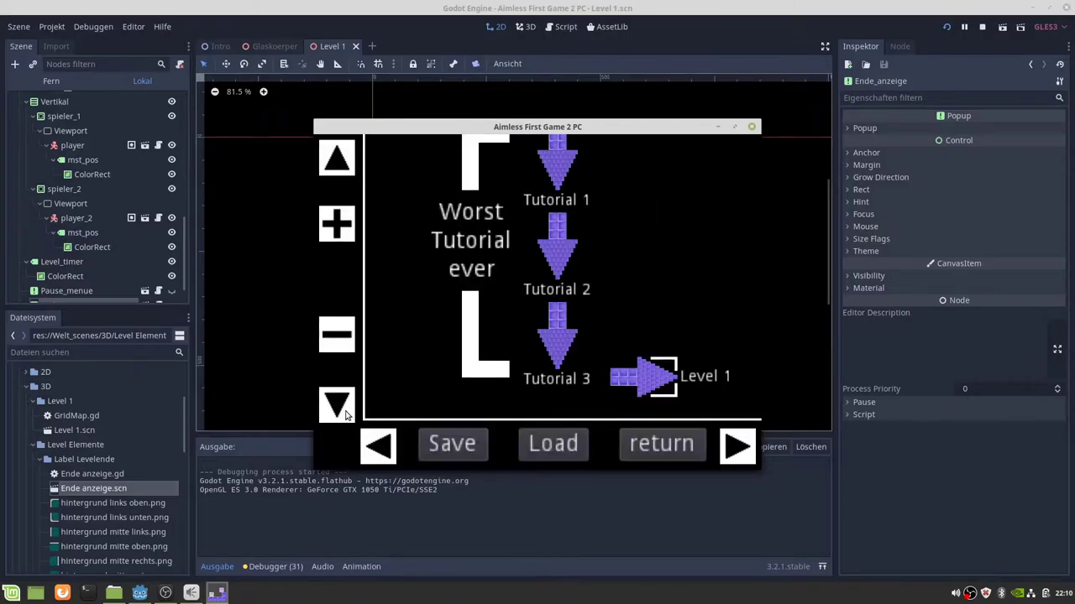
pyautogui.click(655, 379)
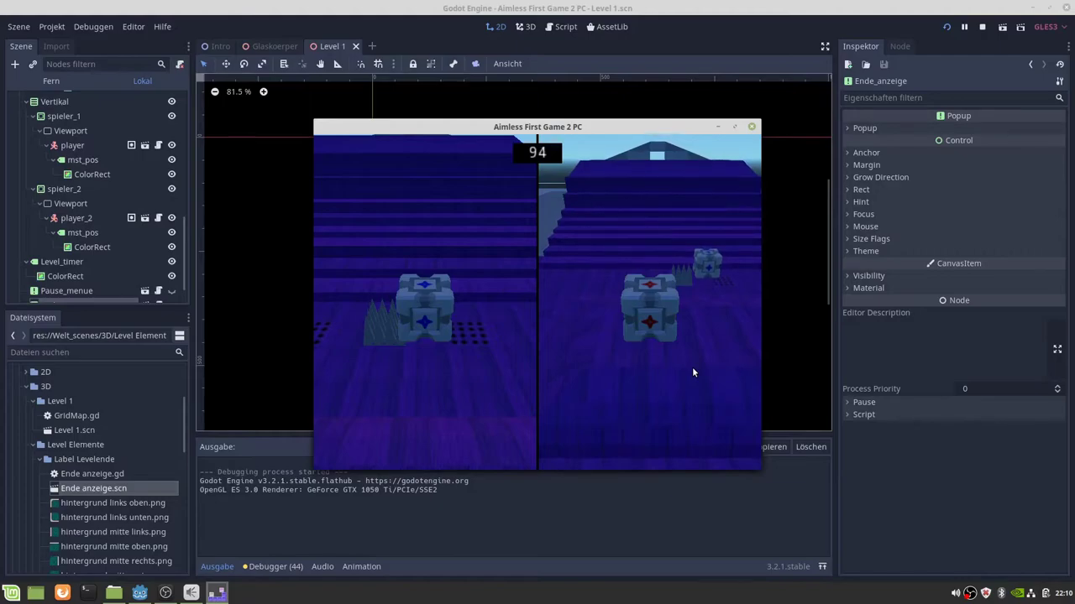
# Pause and resume Level 1, then move both players with the arrow keys until Stachelfalle.gd errors.
pyautogui.press('Escape')
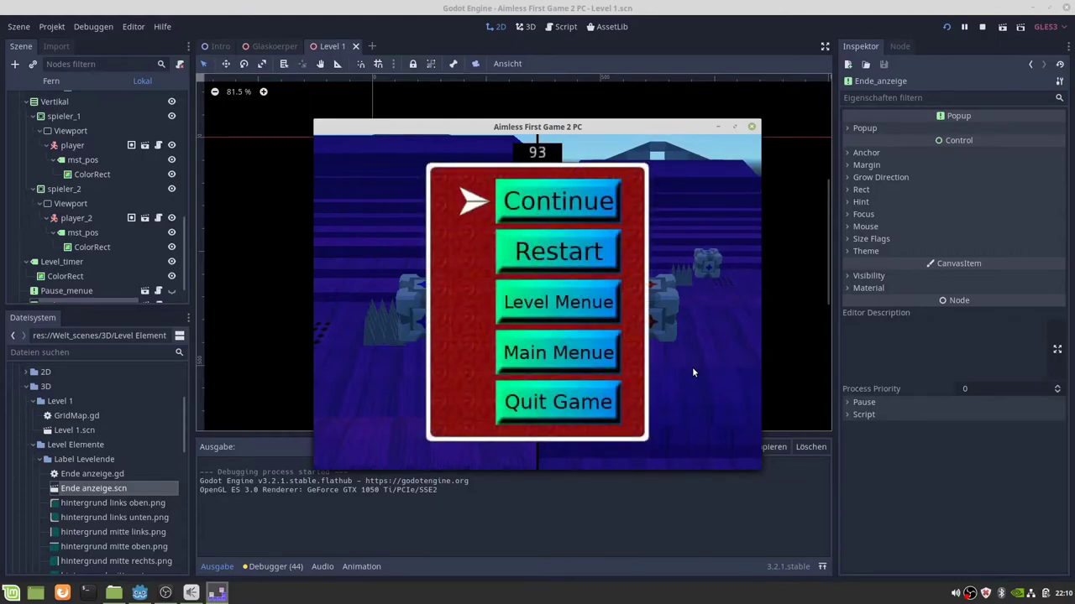
pyautogui.press('Escape')
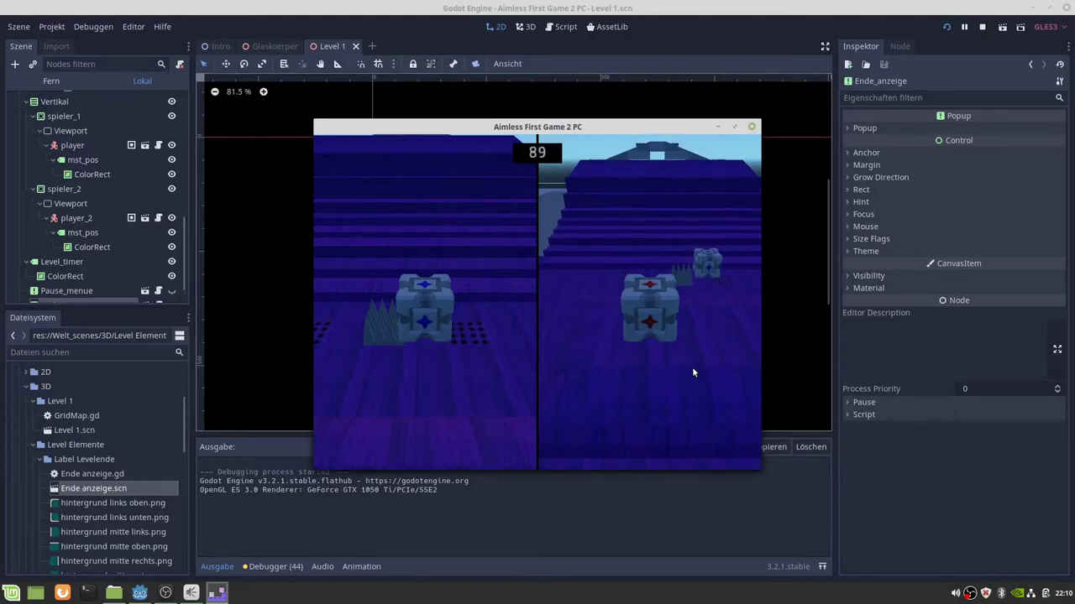
pyautogui.press('Right')
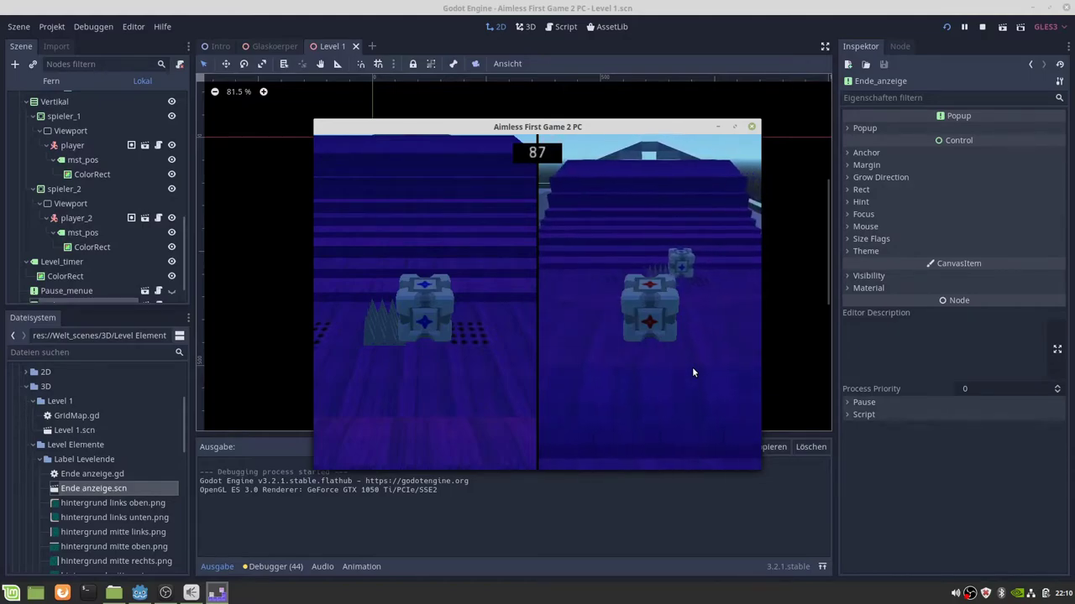
pyautogui.press('Up')
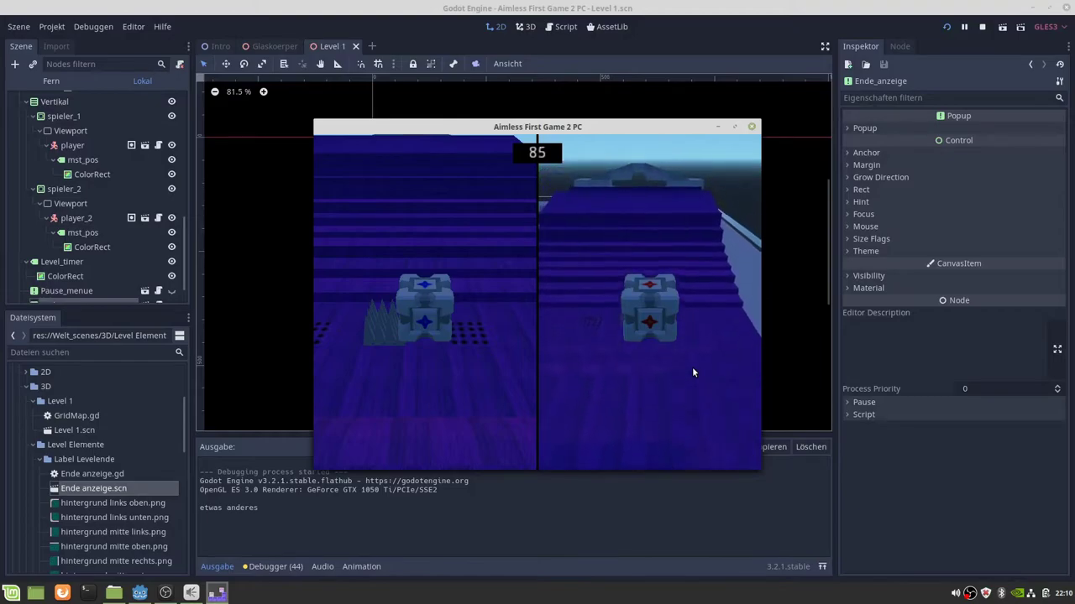
pyautogui.press('Down')
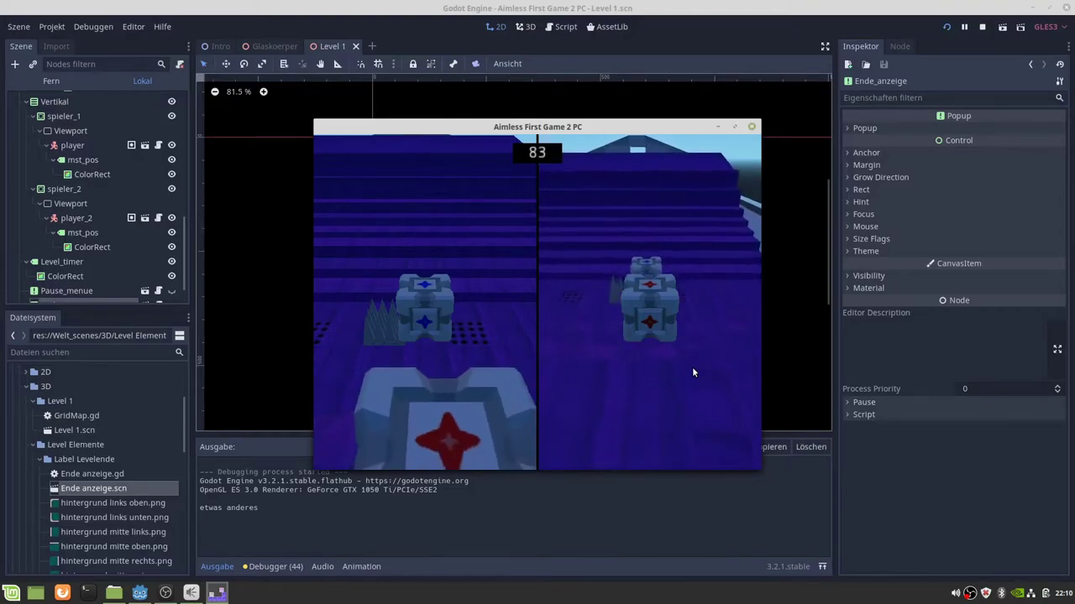
pyautogui.press('Up')
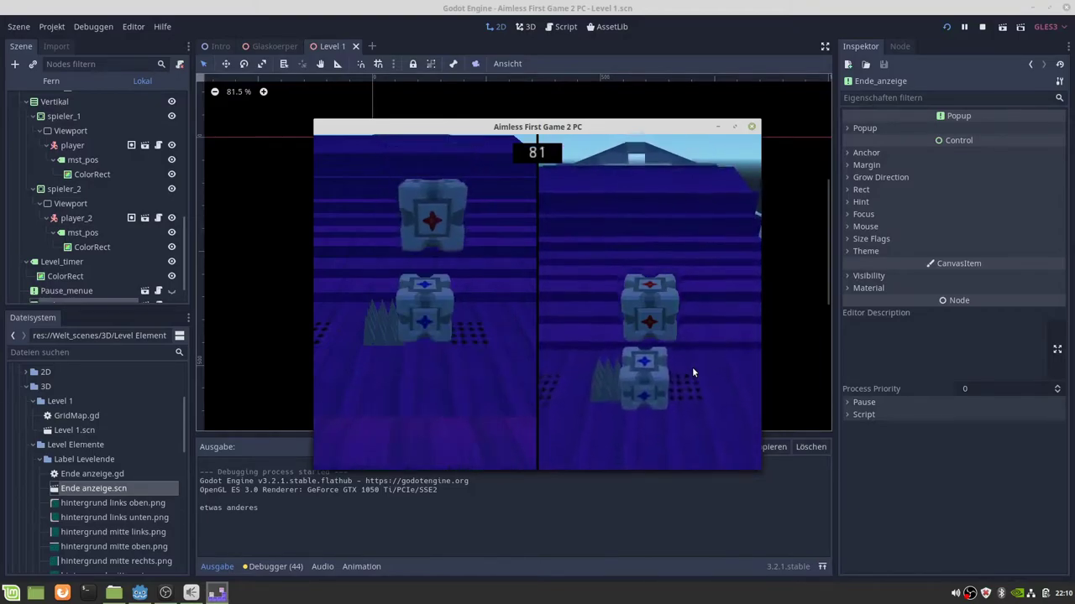
pyautogui.press('Up')
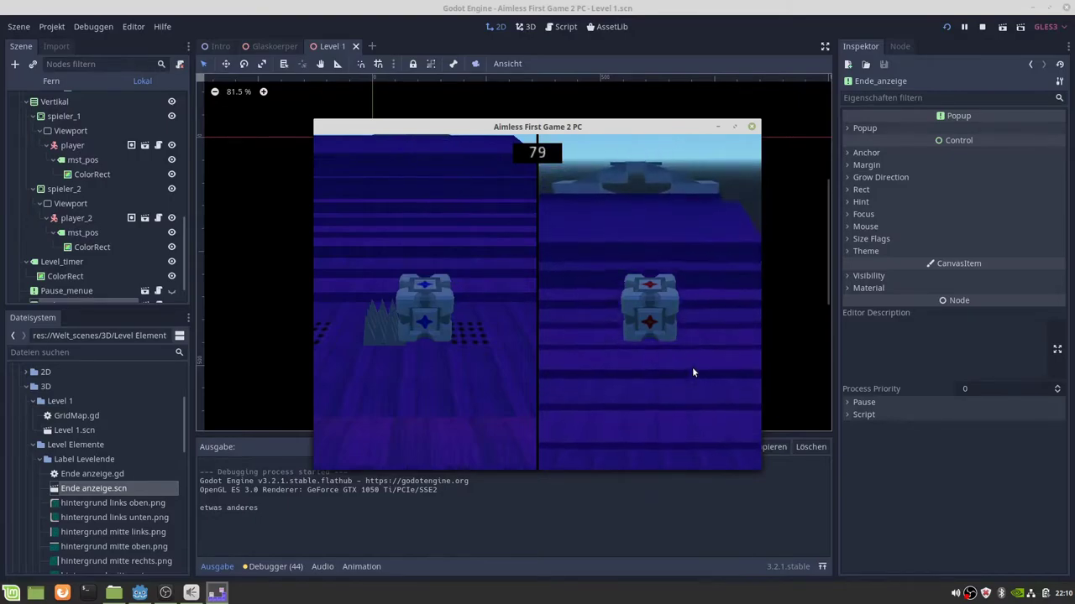
pyautogui.press('Up')
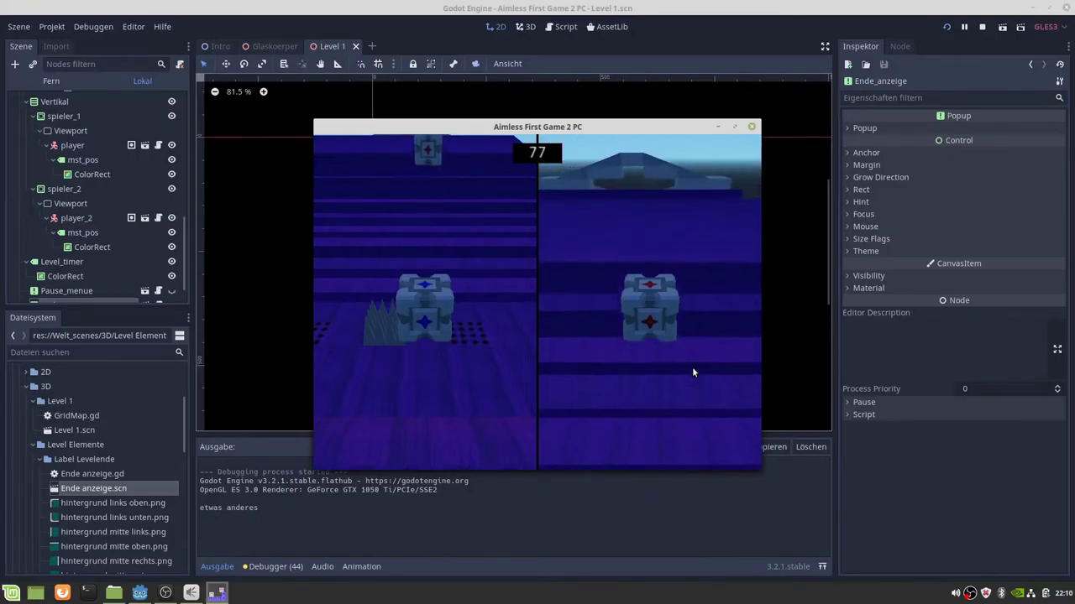
pyautogui.press('Up')
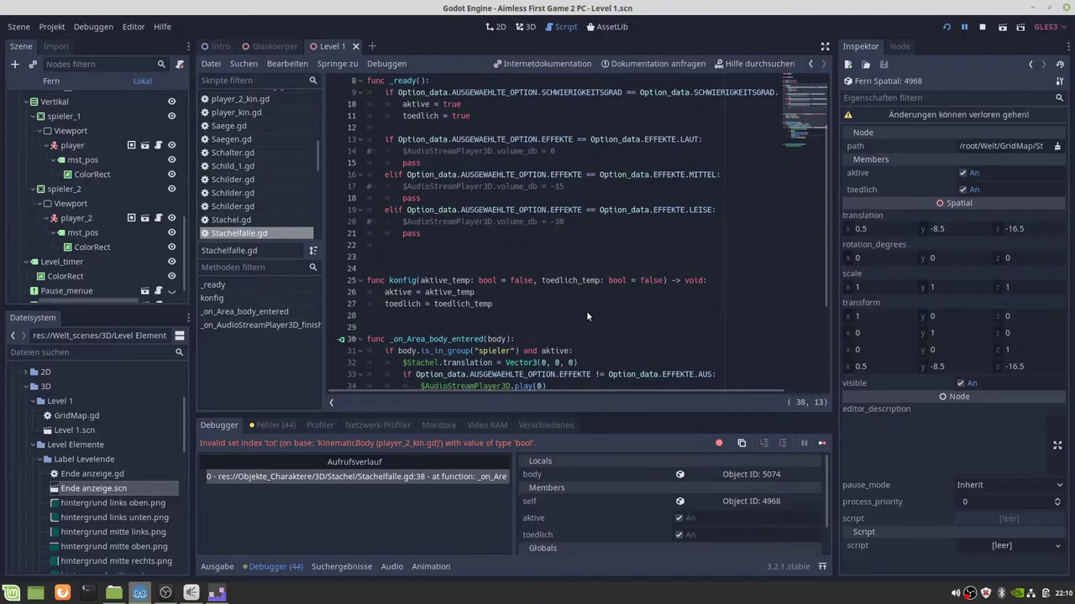
# Scroll Stachelfalle.gd to the top and rerun the project with Play (F5).
pyautogui.scroll(3, 586, 310)
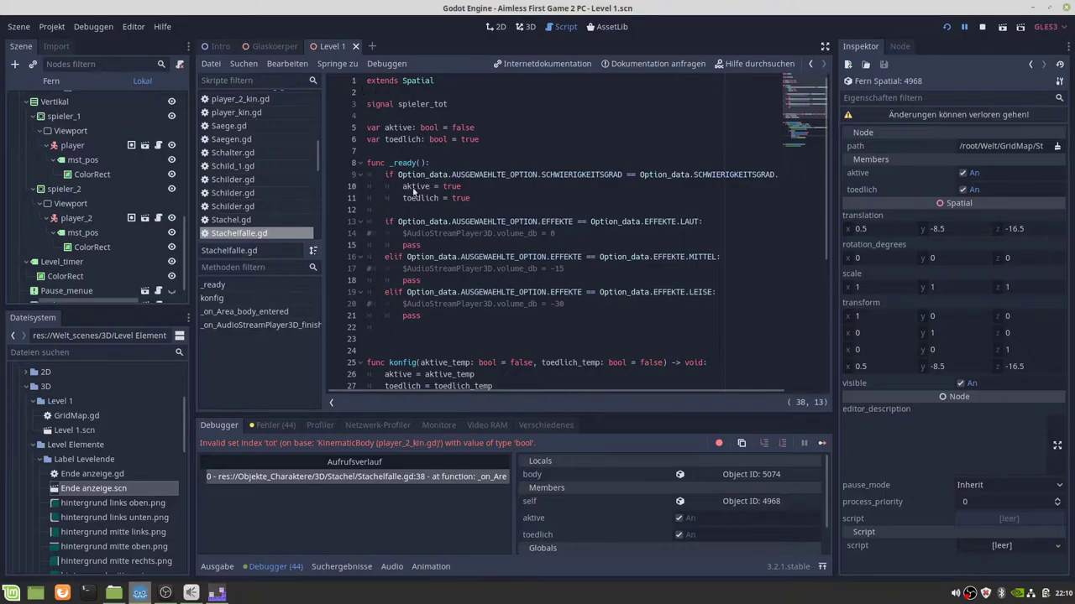
pyautogui.click(945, 32)
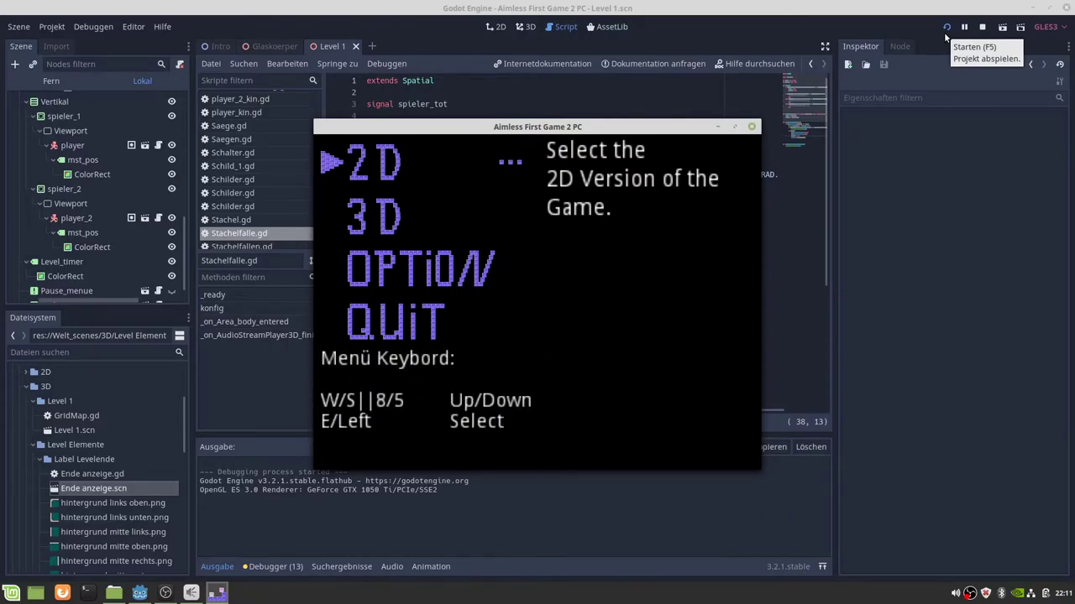
# Start Level 1 through the game's 3D > Singleplayer menu and level list.
pyautogui.press('s')
pyautogui.press('e')
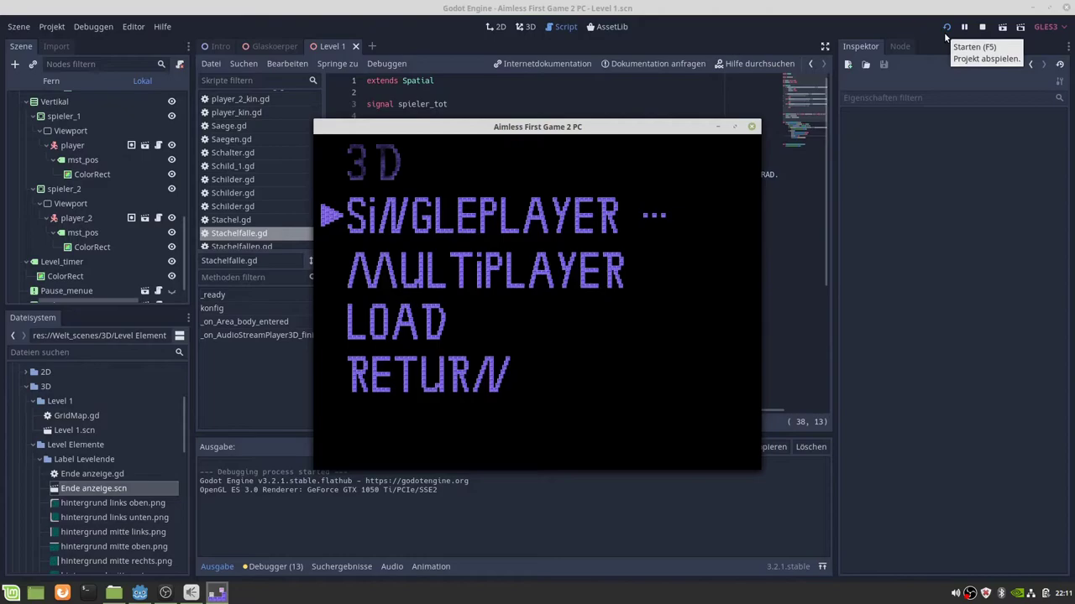
pyautogui.press('e')
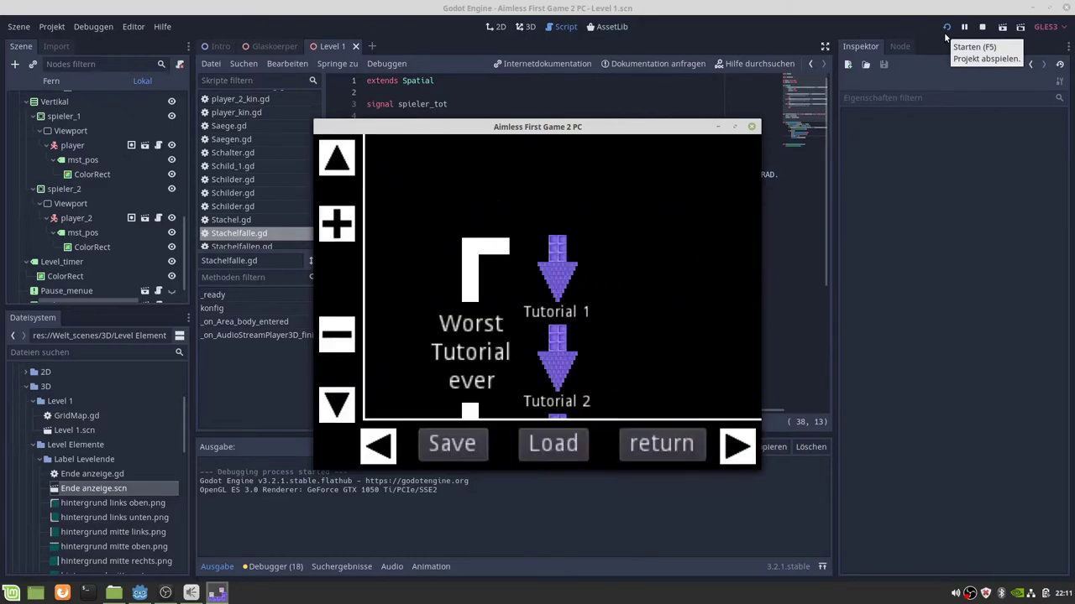
pyautogui.click(327, 411)
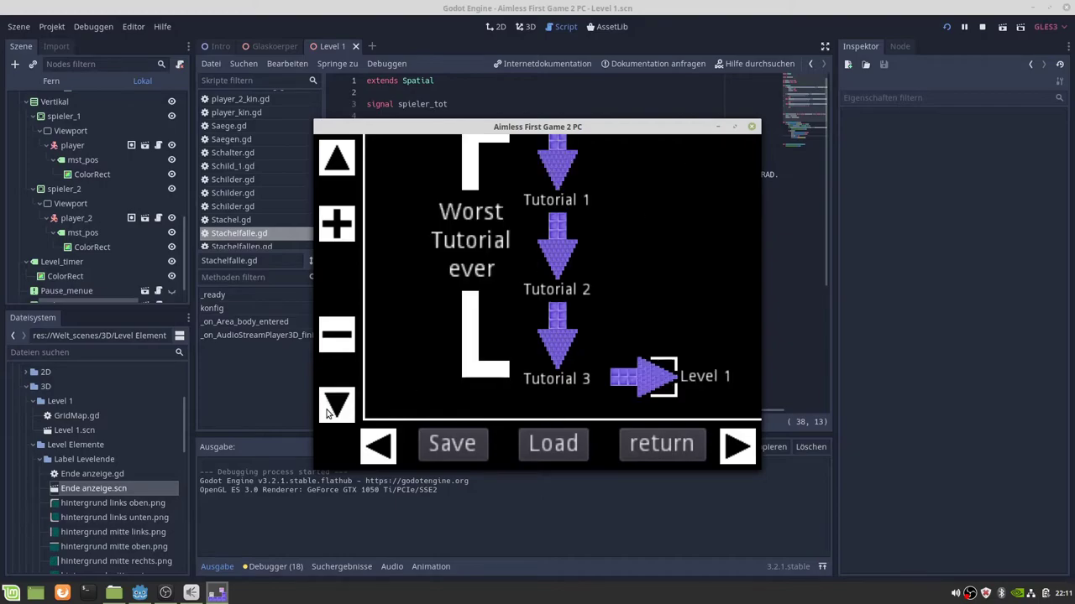
pyautogui.click(659, 380)
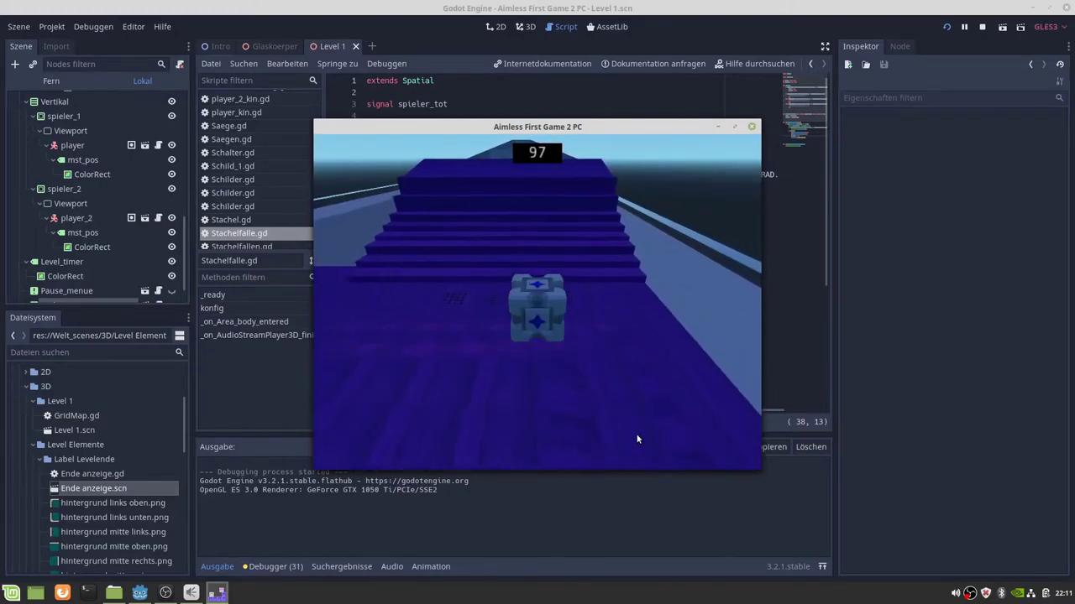
# Steer the cube up the stairs, onto the platform and along the blocks beside the spikes.
pyautogui.press('d')
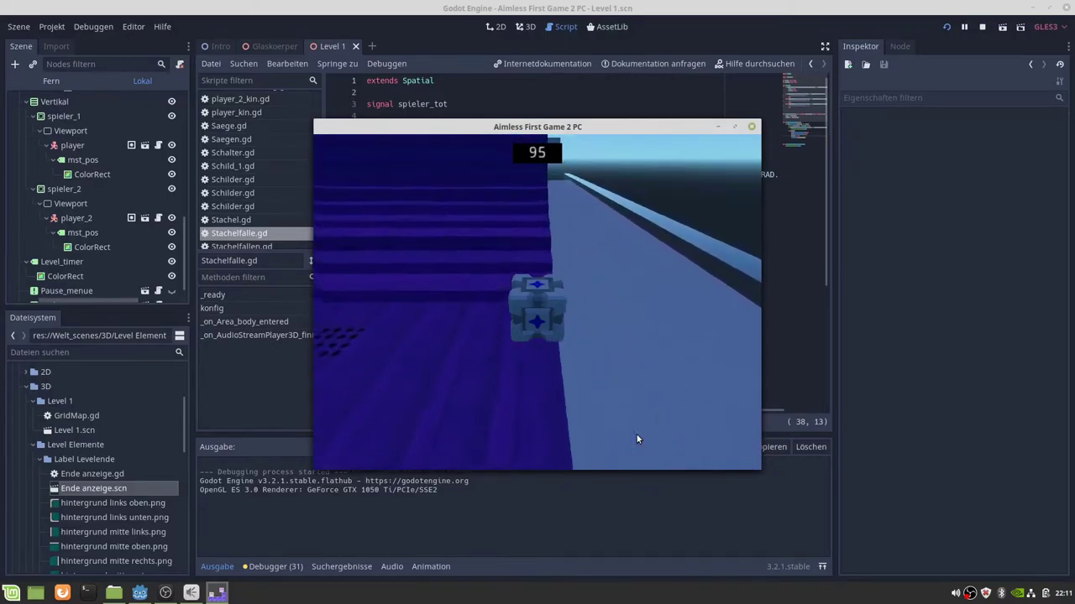
pyautogui.press('a')
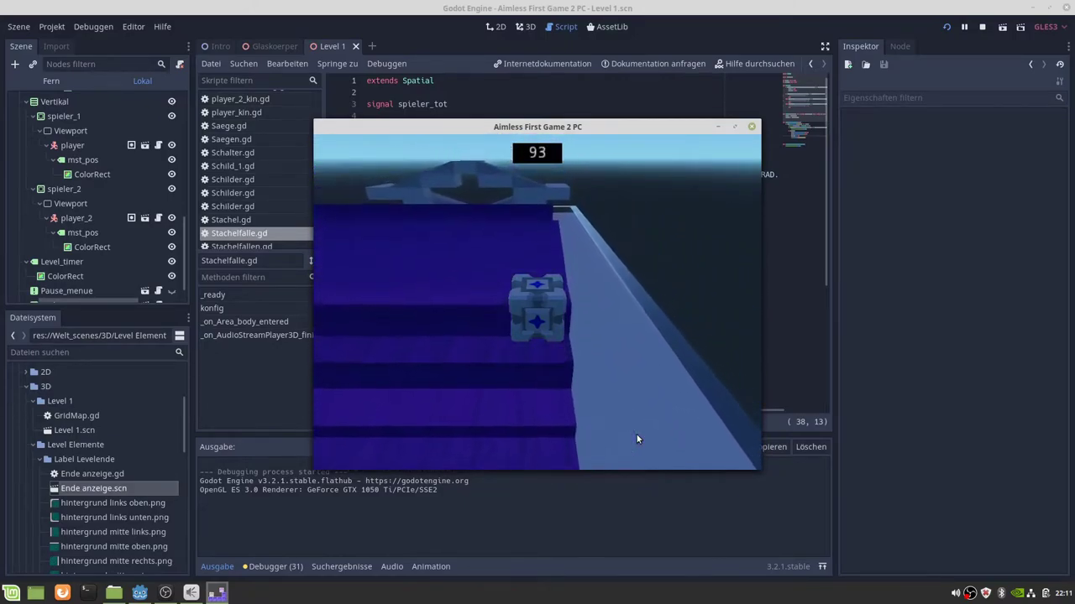
pyautogui.press('w')
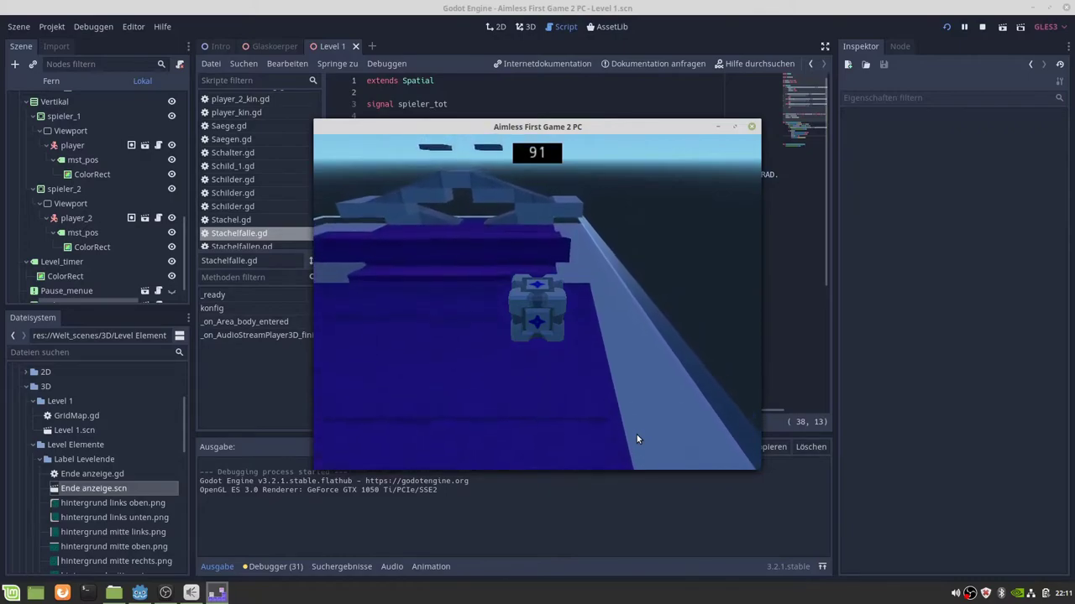
pyautogui.press('w')
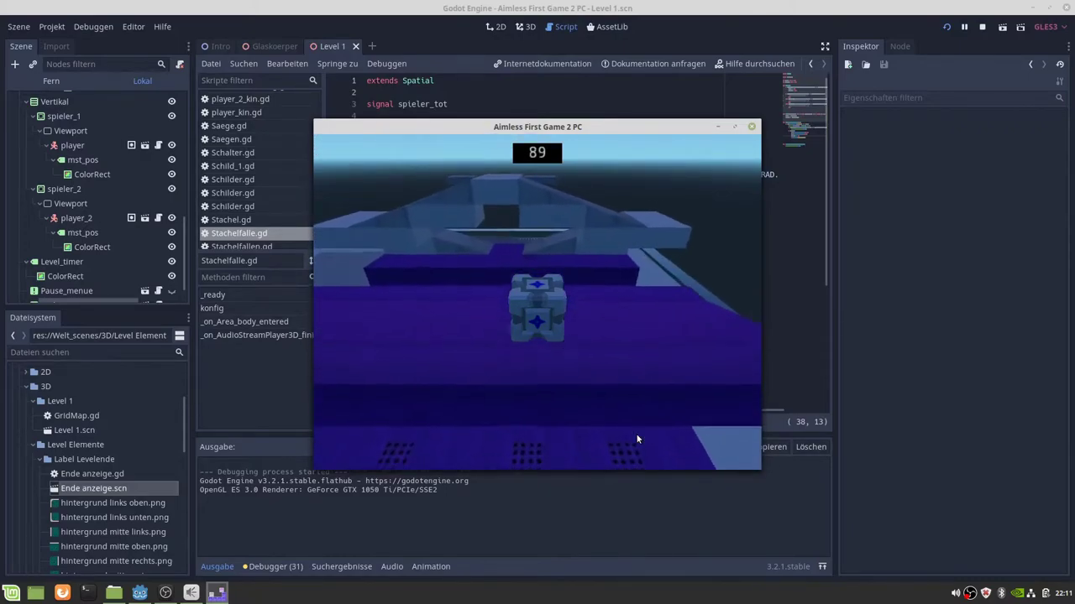
pyautogui.press('w')
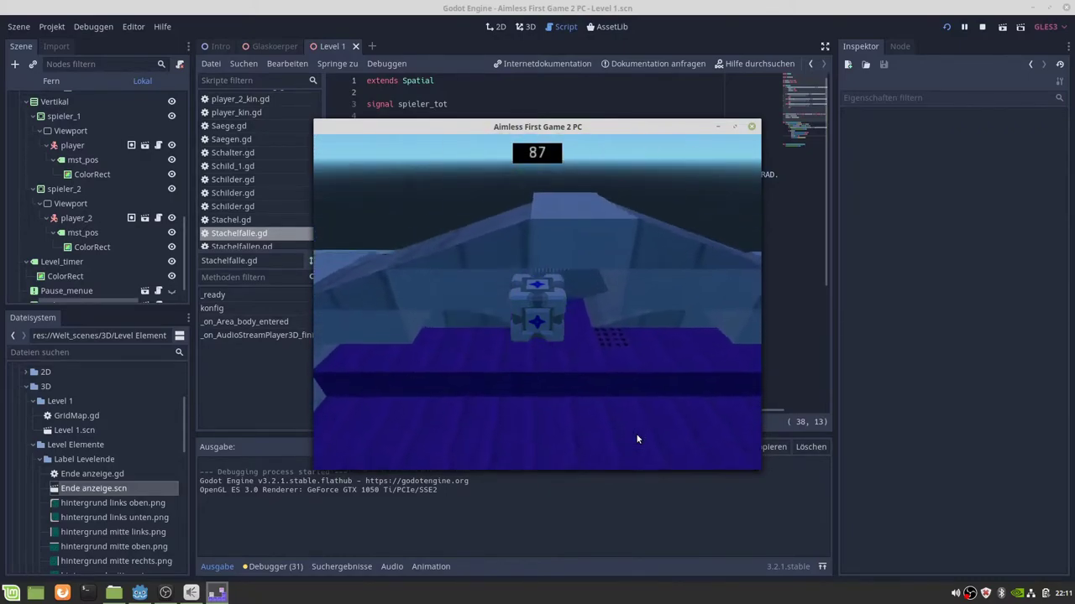
pyautogui.press('w')
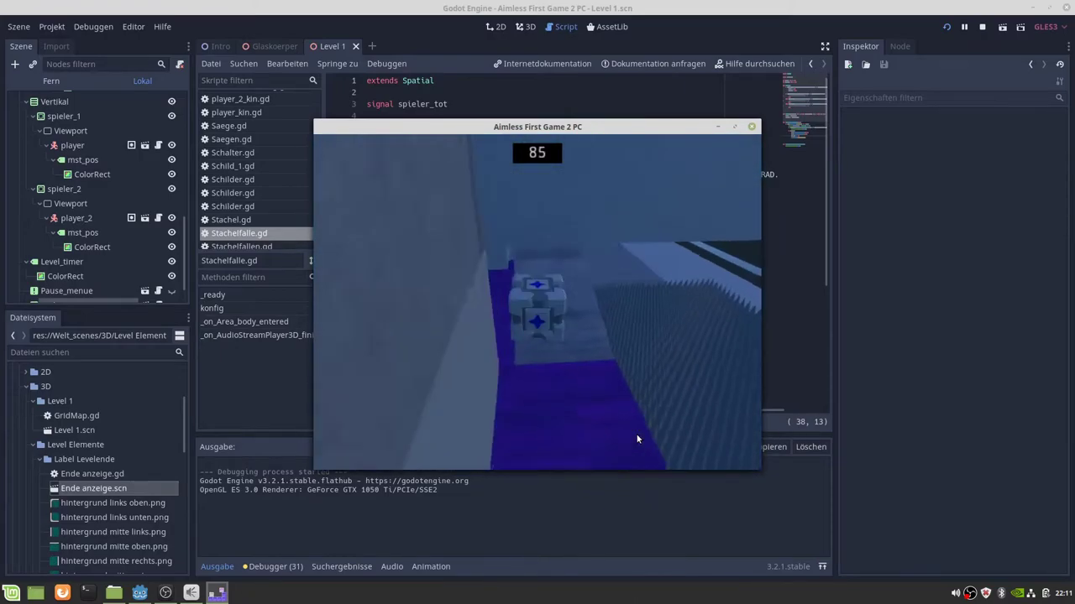
pyautogui.press('w')
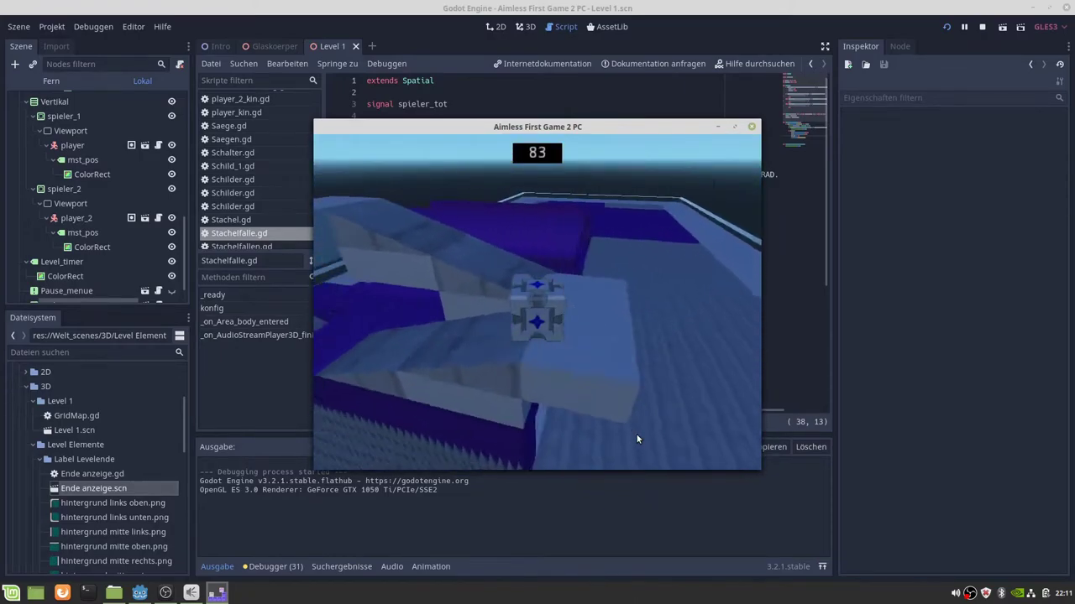
pyautogui.press('w')
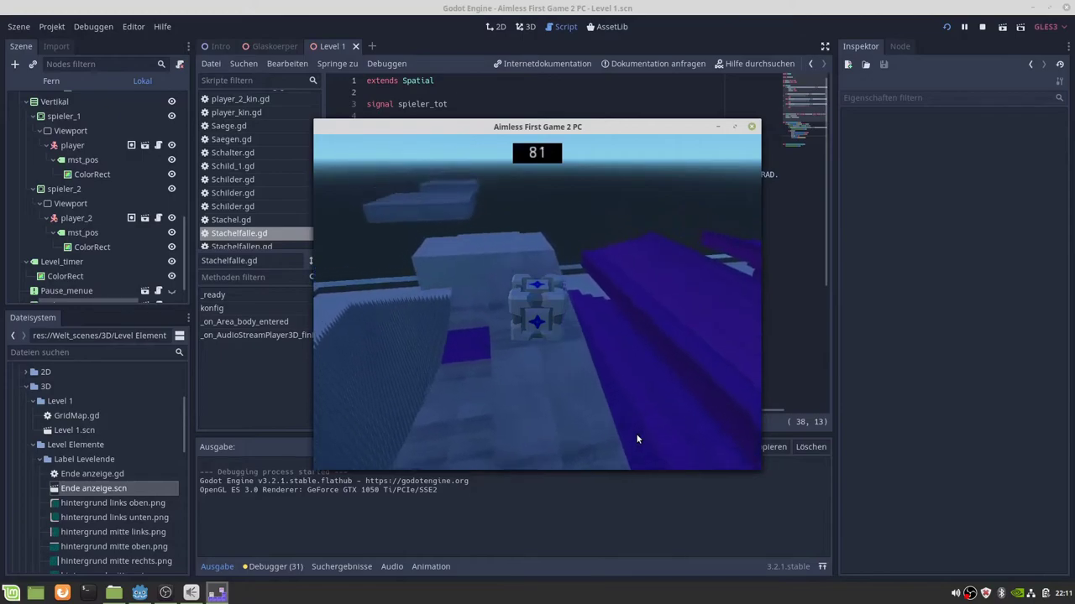
# Move past the purple sphere onto the purple floor, then pause the game at countdown 65.
pyautogui.press('w')
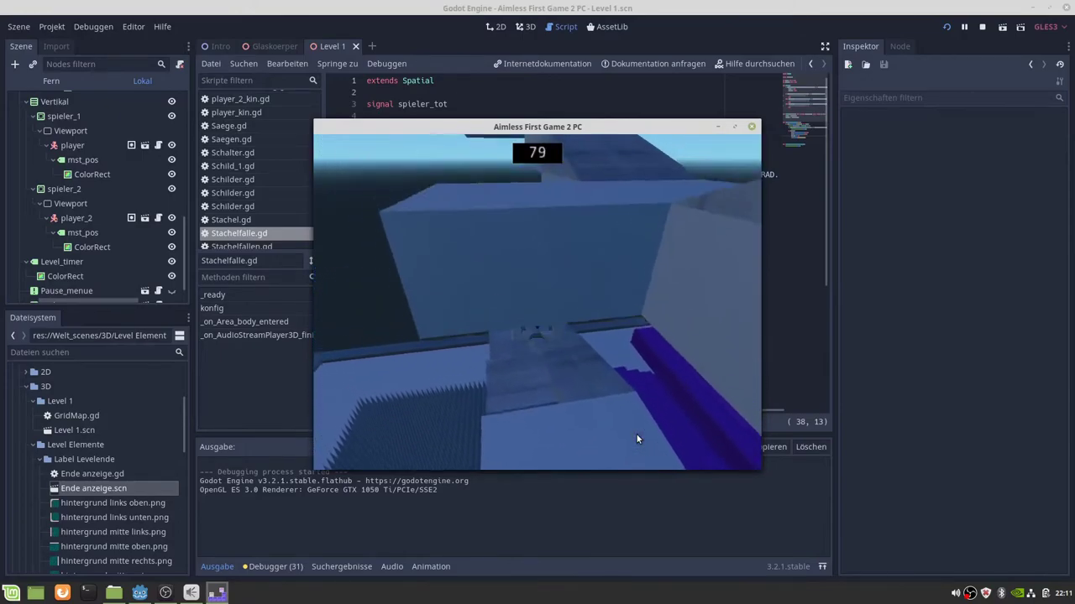
pyautogui.press('w')
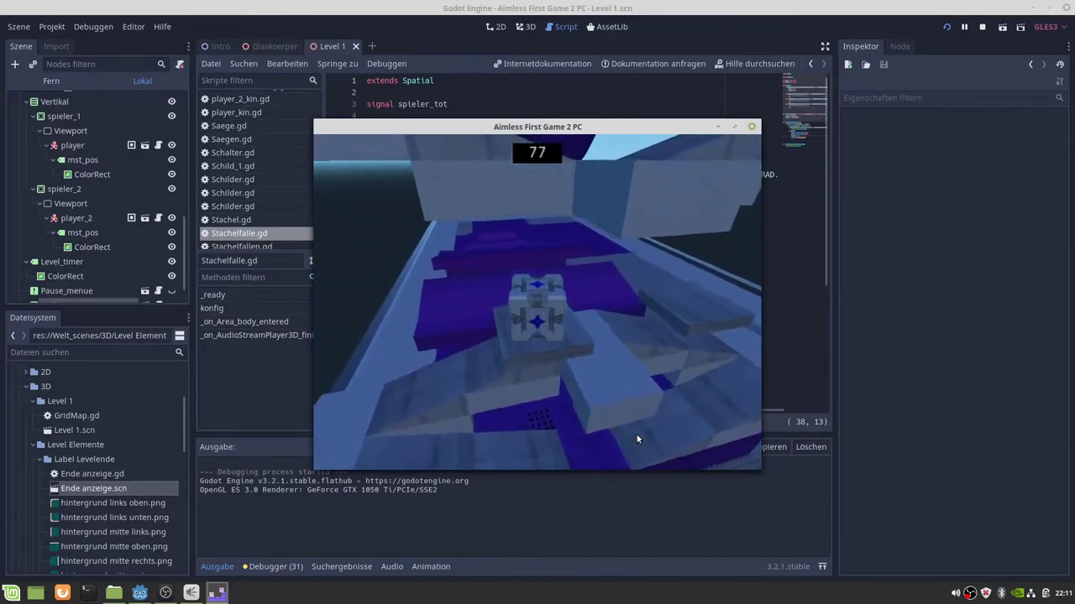
pyautogui.press('w')
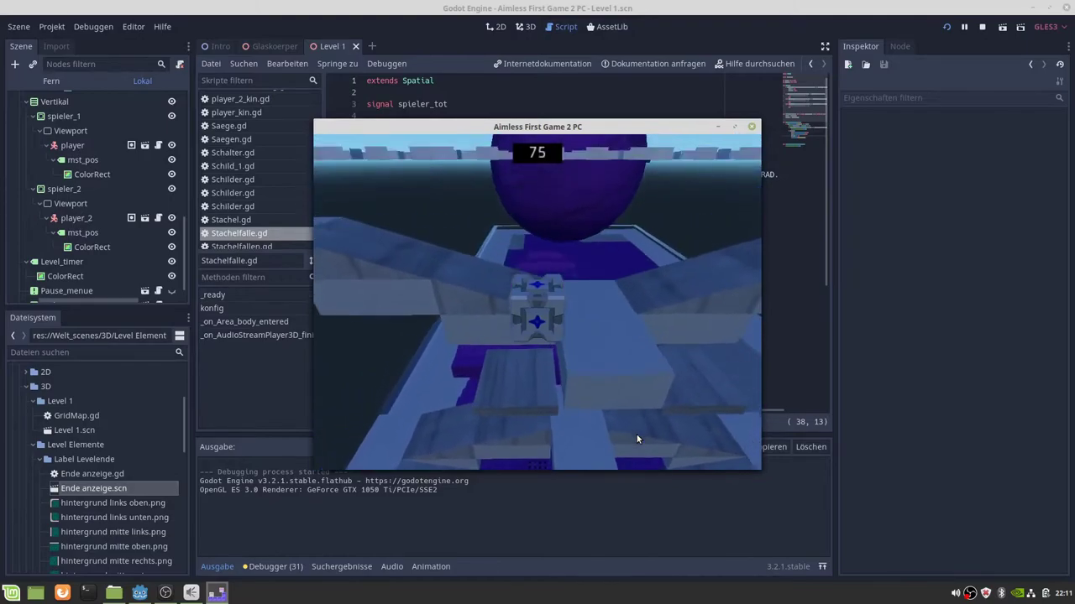
pyautogui.press('a')
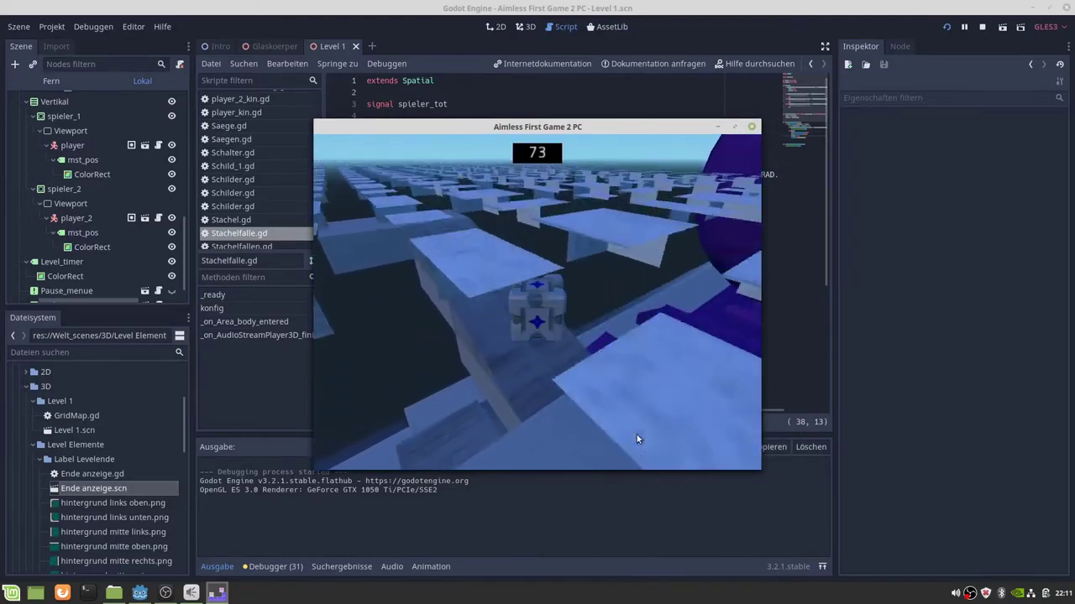
pyautogui.press('w')
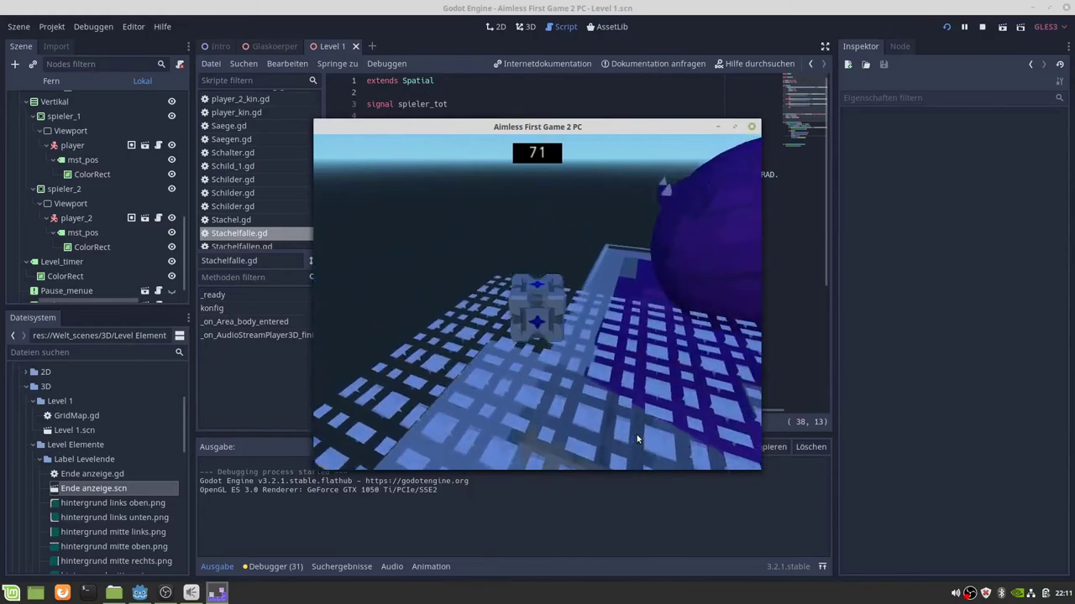
pyautogui.press('d')
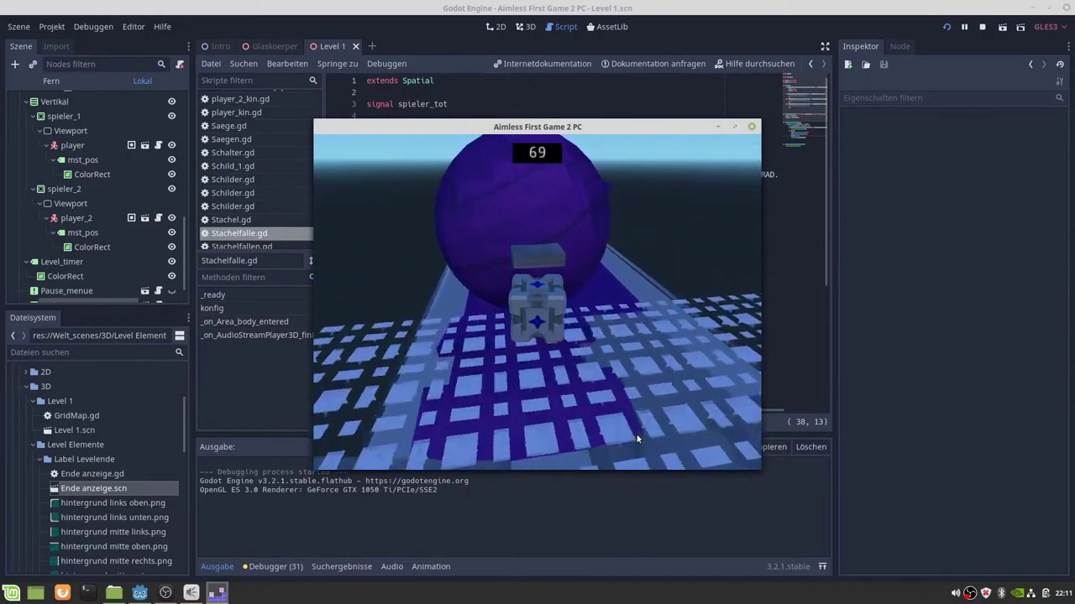
pyautogui.press('d')
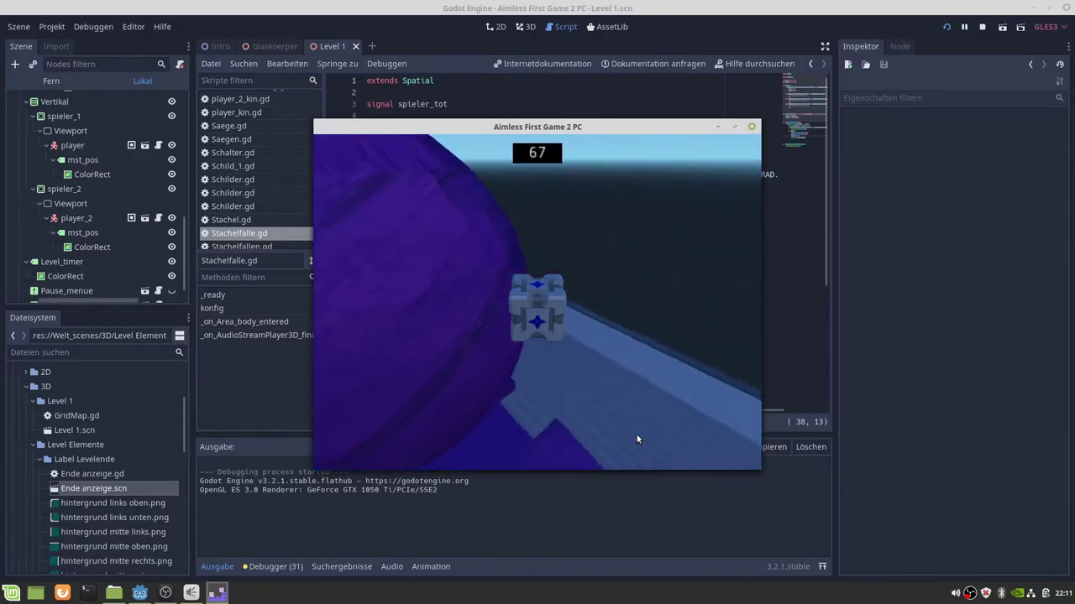
pyautogui.press('d')
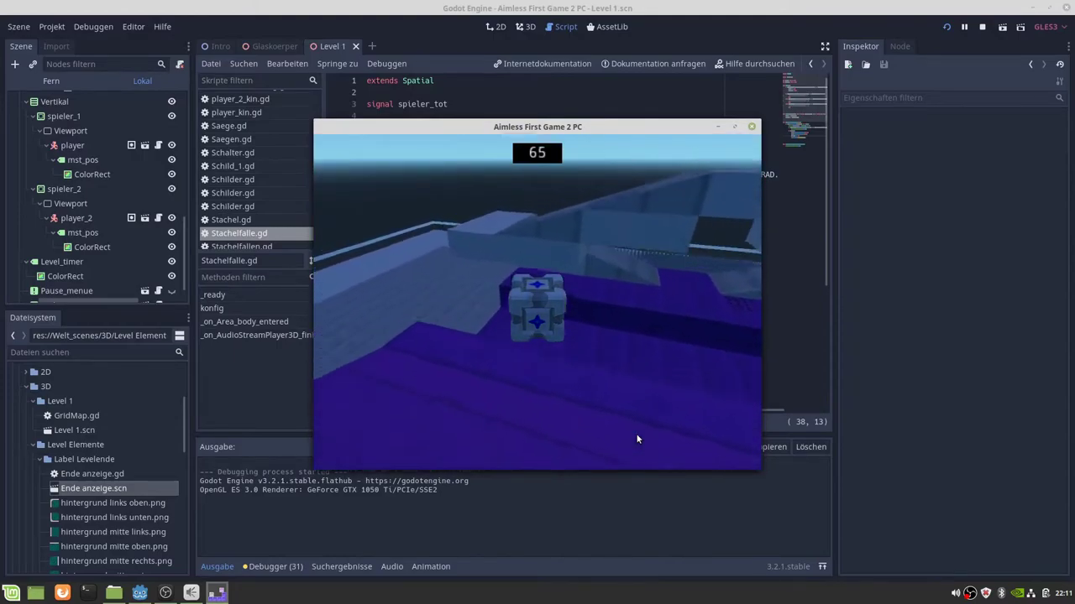
pyautogui.press('Escape')
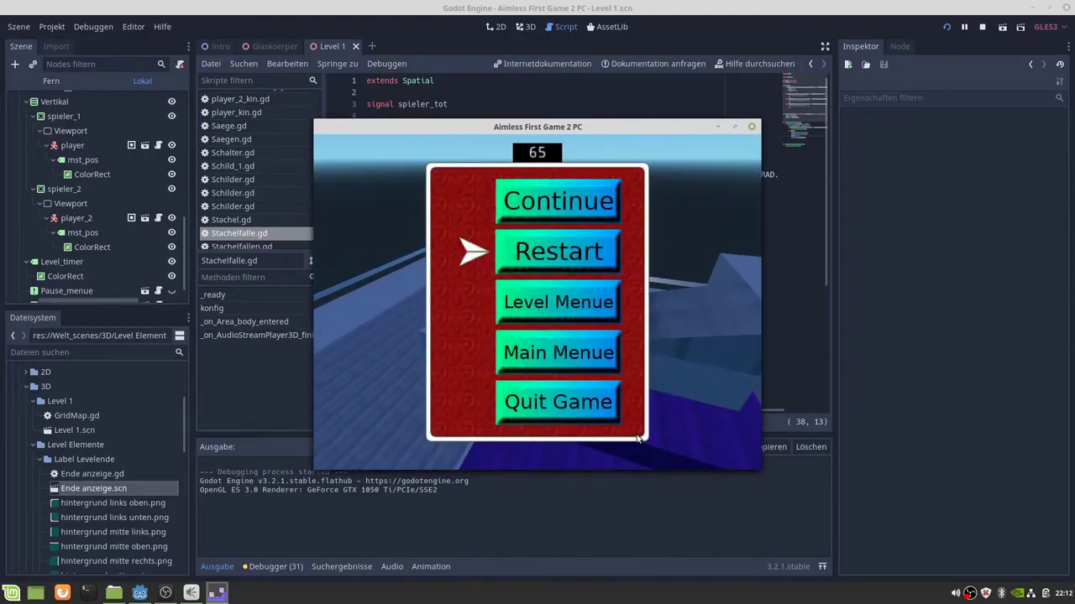
# Restart Level 1 and climb the cube up the purple stairs onto the platform.
pyautogui.press('Return')
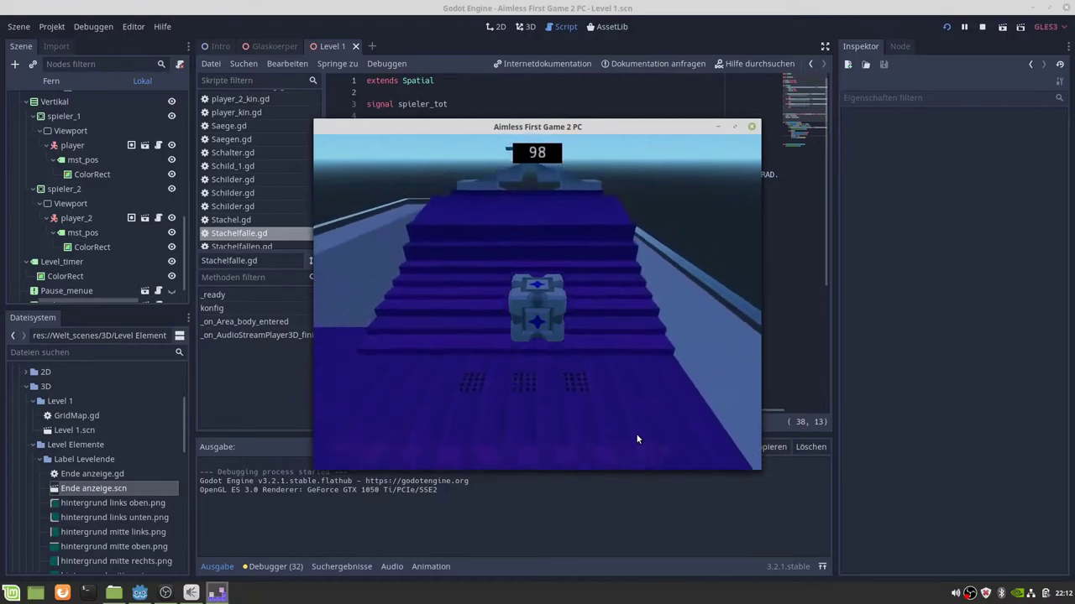
pyautogui.press('w')
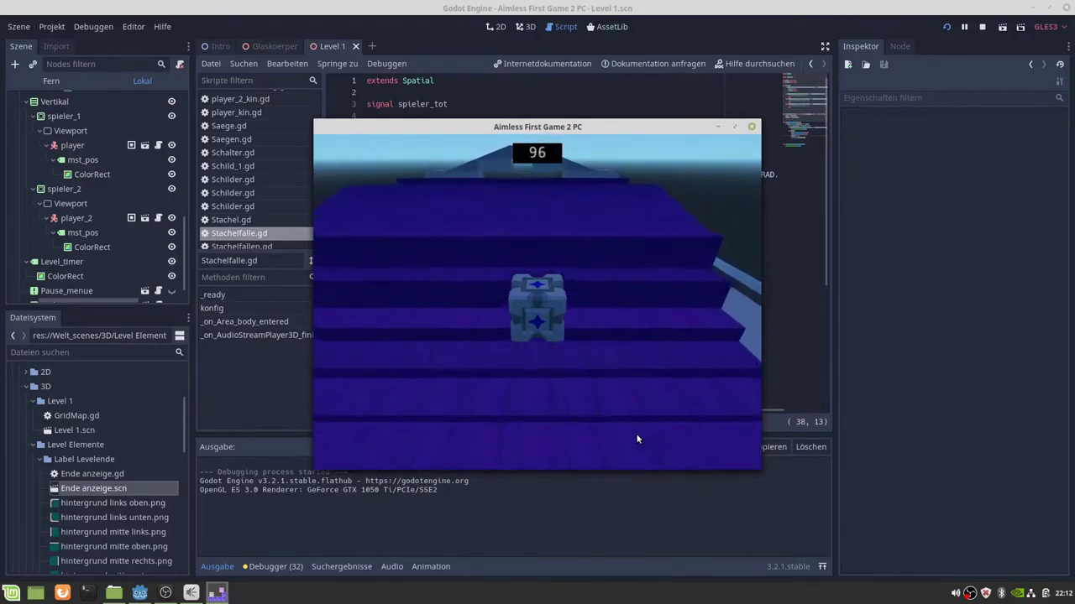
pyautogui.press('w')
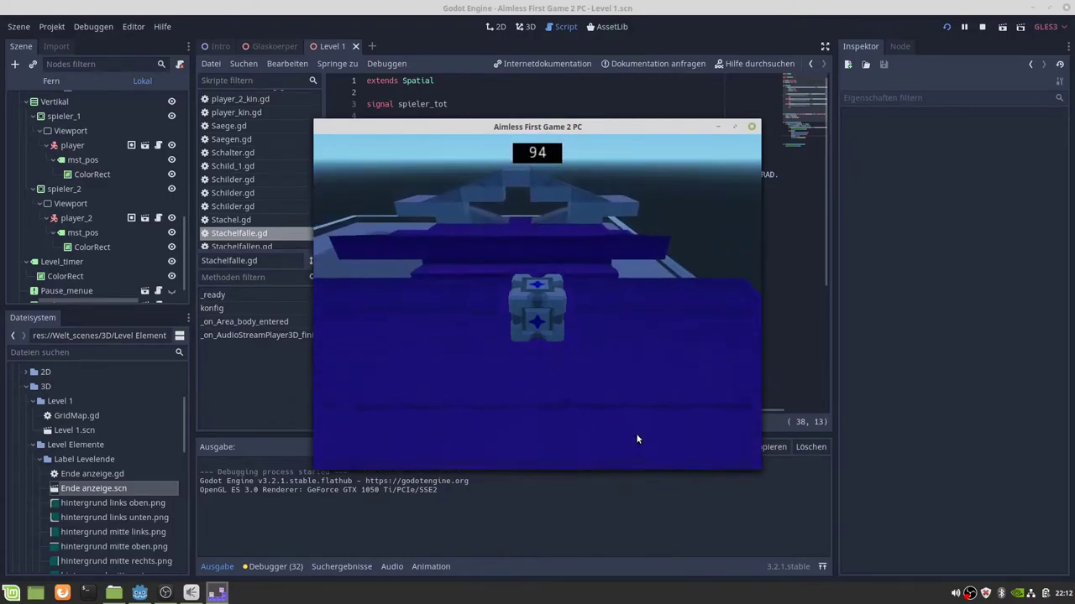
pyautogui.press('w')
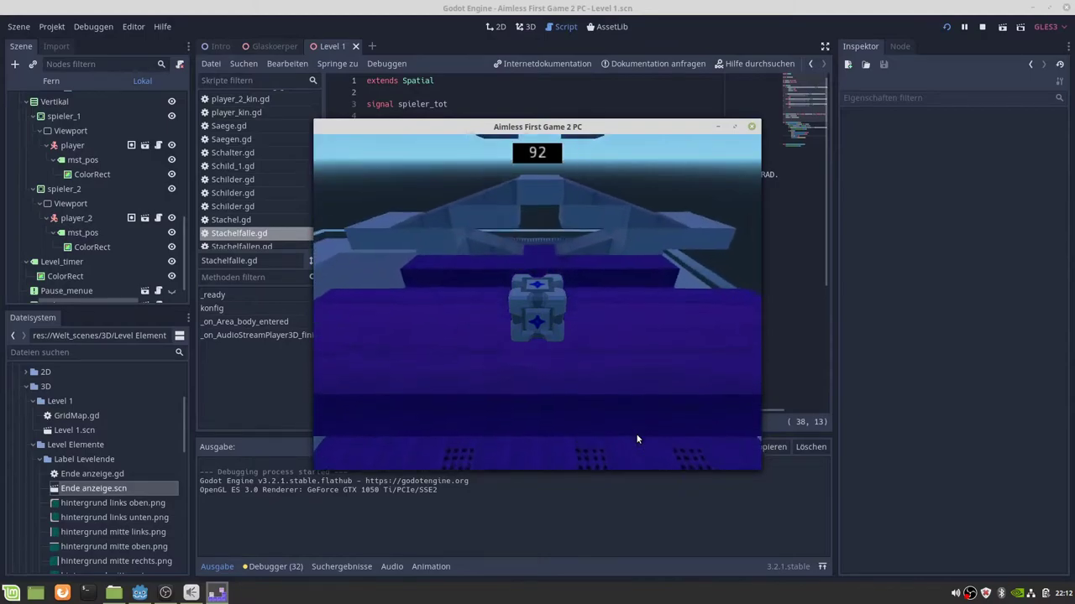
pyautogui.press('w')
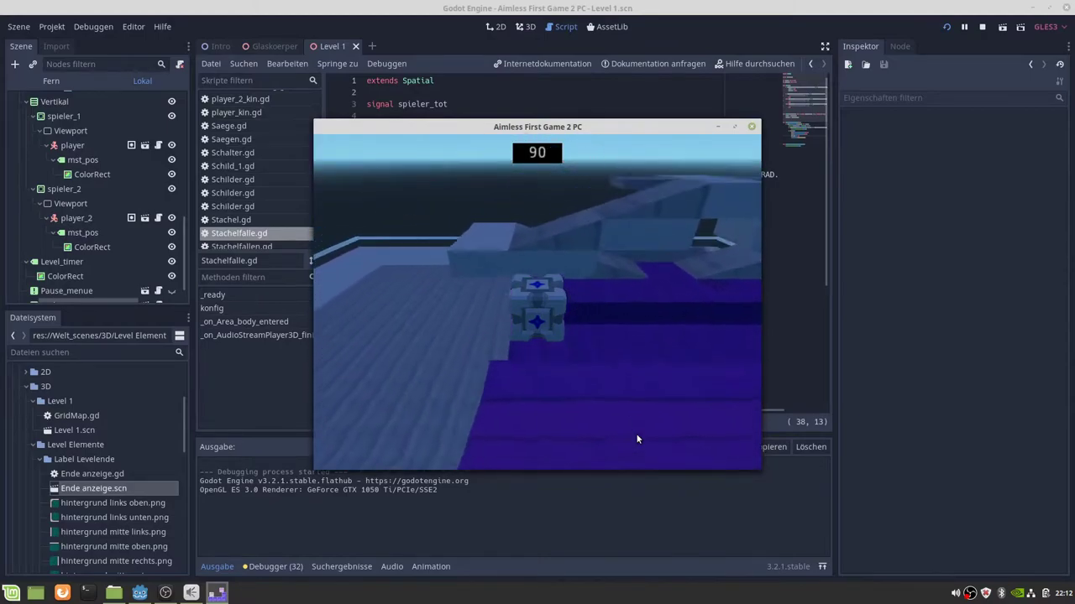
# Move across the grey path through the trap blocks, then pause and restart the level.
pyautogui.press('w')
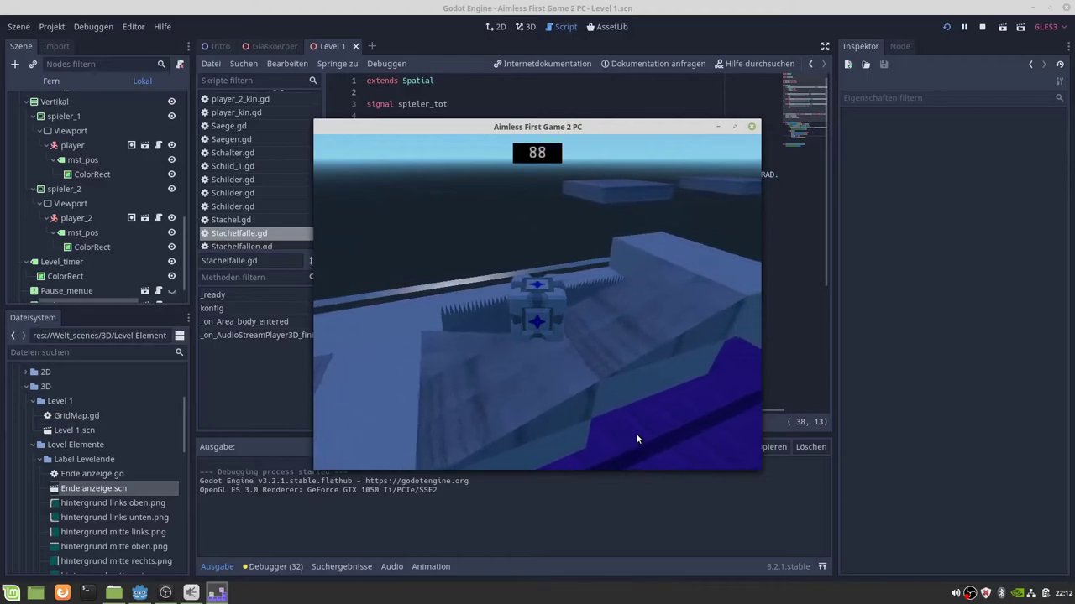
pyautogui.press('w')
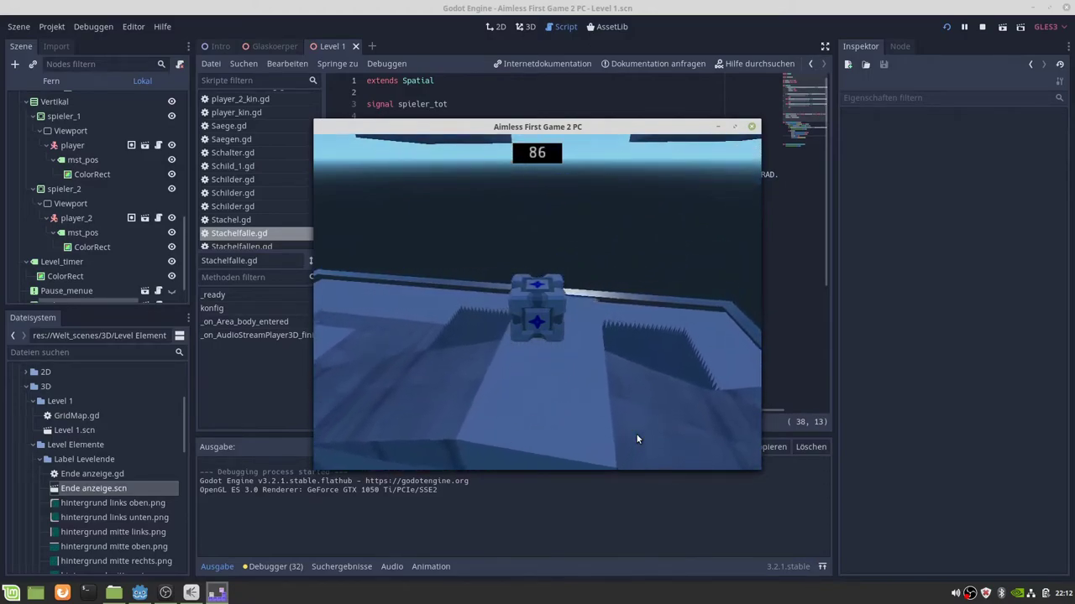
pyautogui.press('w')
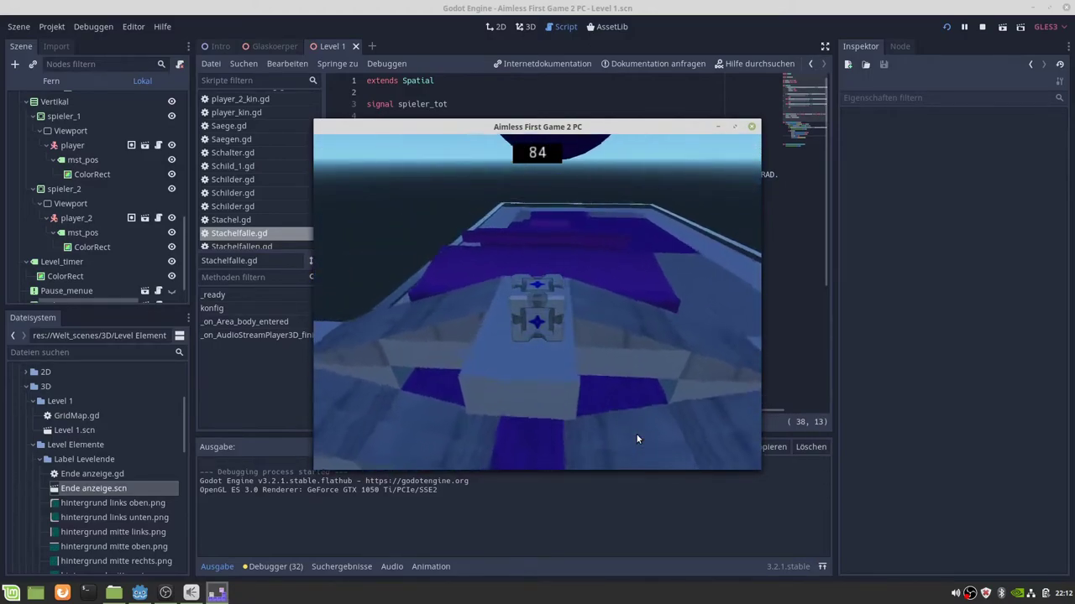
pyautogui.press('w')
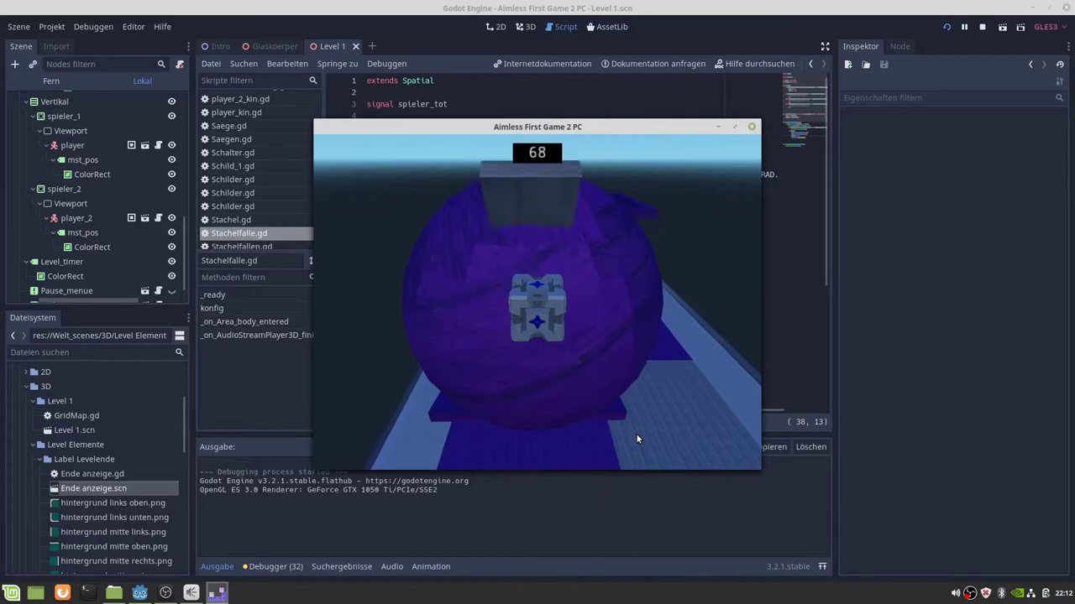
pyautogui.press('Escape')
pyautogui.press('Return')
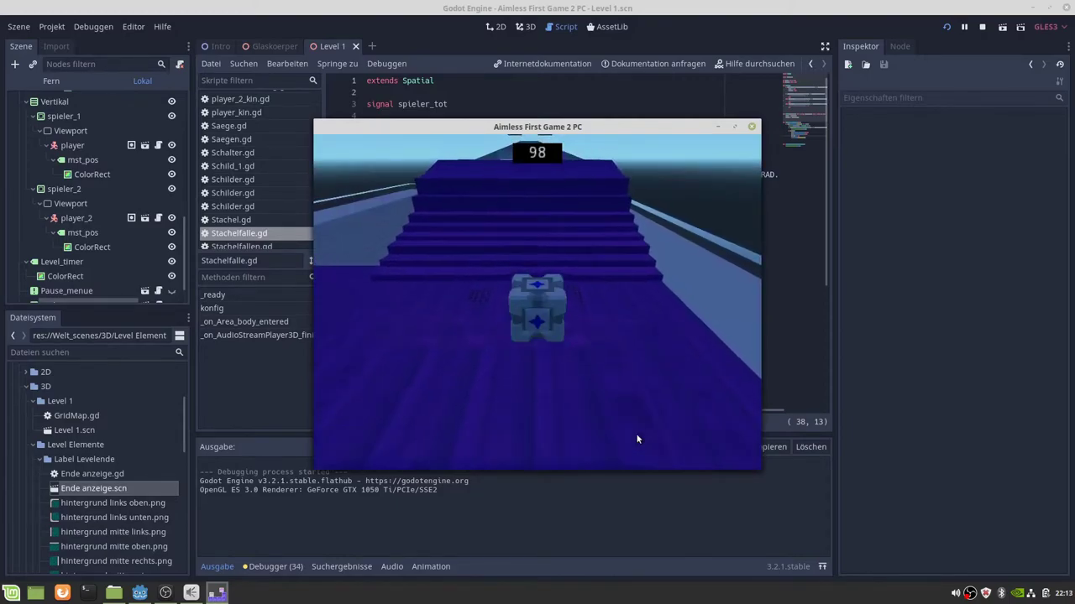
# Pause Level 1, resume it, then pause it again at the pause menu.
pyautogui.press('Escape')
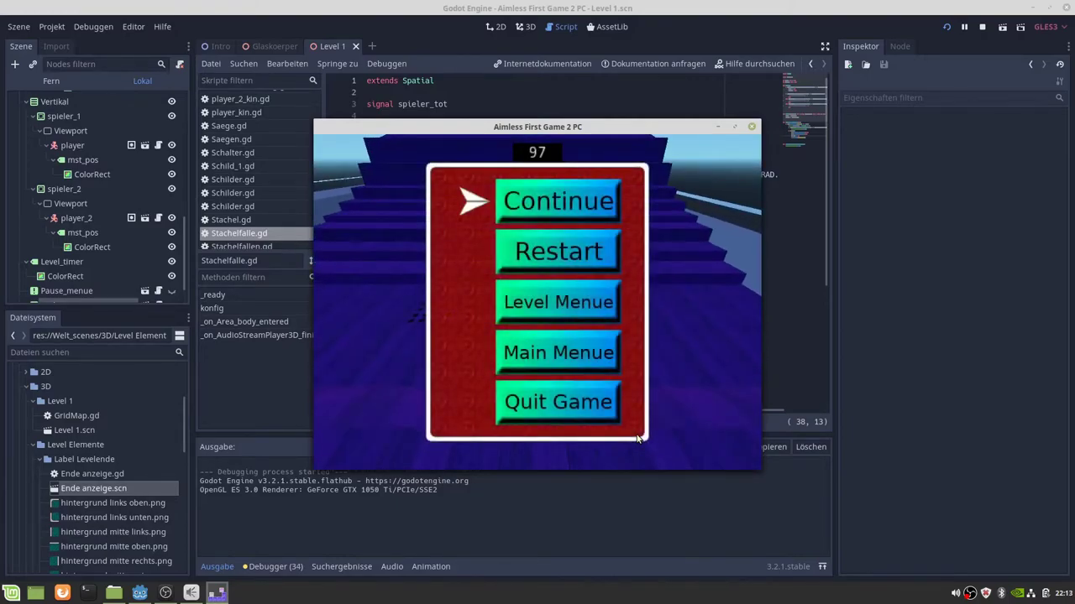
pyautogui.press('Escape')
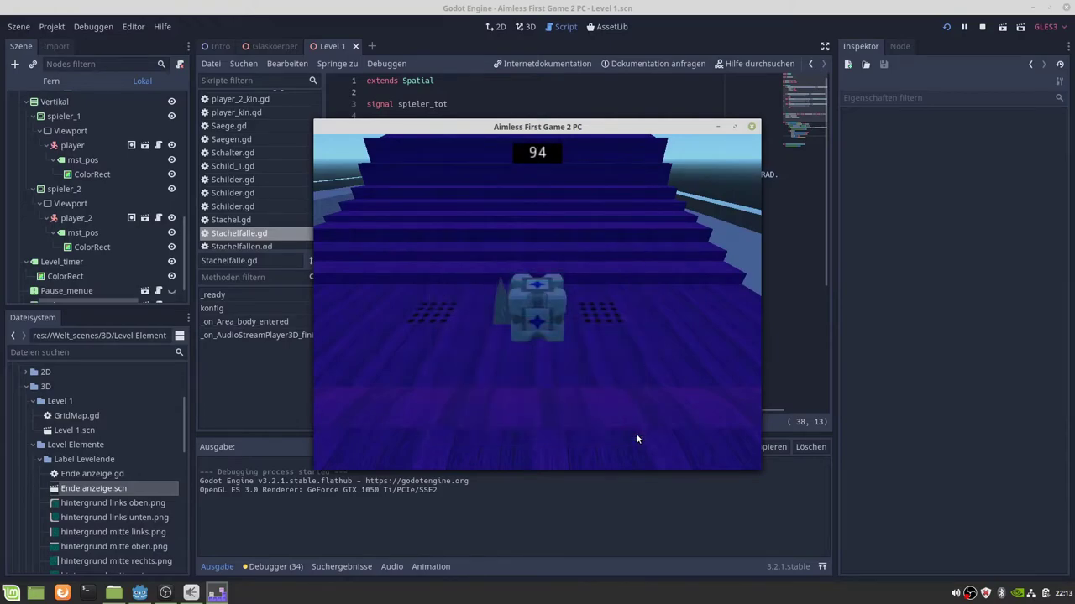
pyautogui.press('Escape')
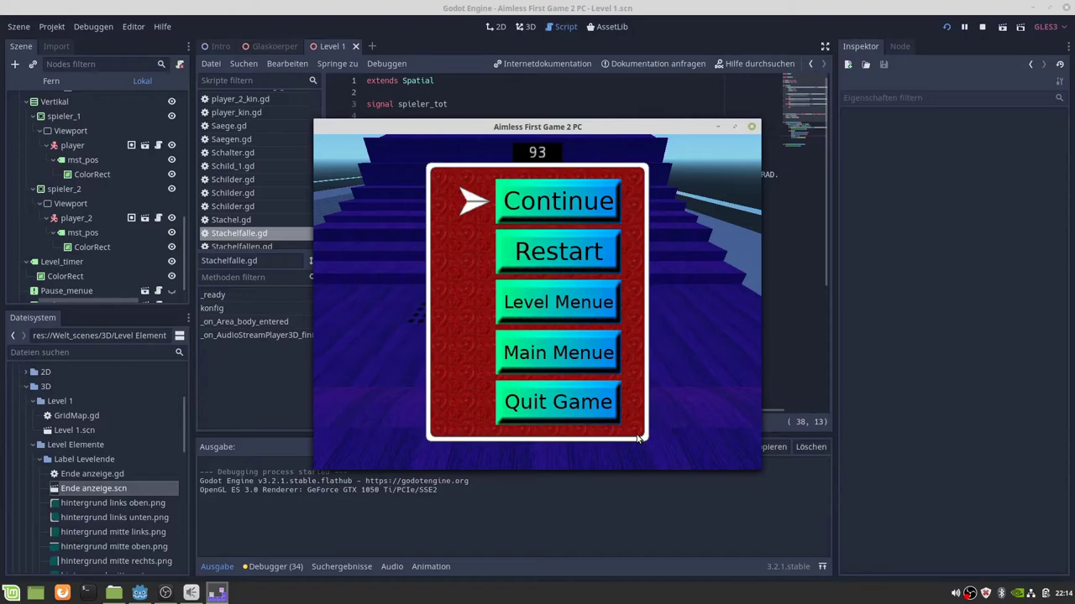
# Restart Level 1 and climb the cube up the stairs toward the structure.
pyautogui.press('Return')
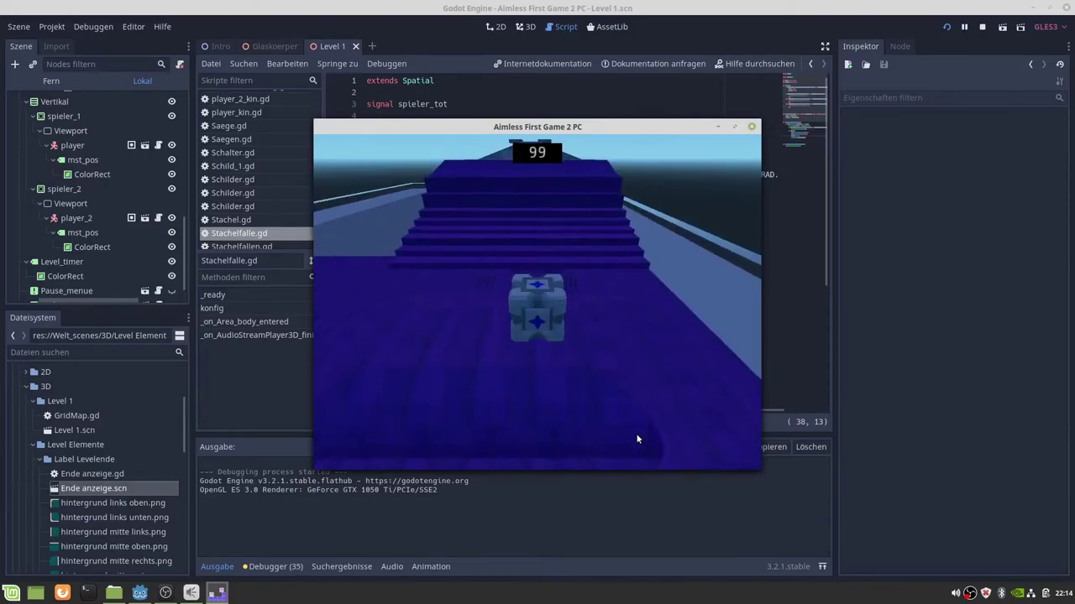
pyautogui.press('d')
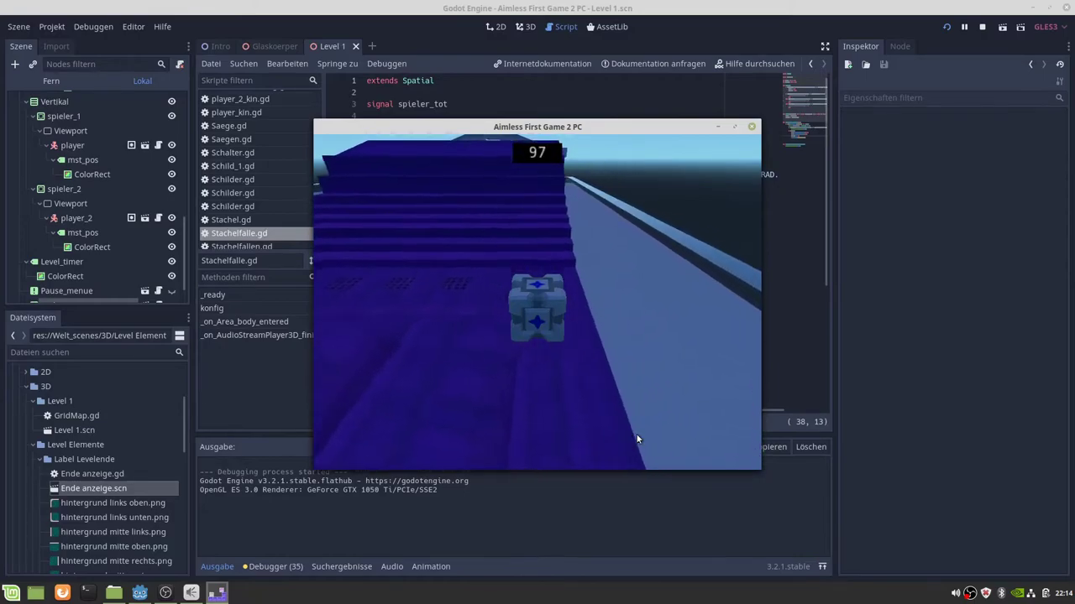
pyautogui.press('w')
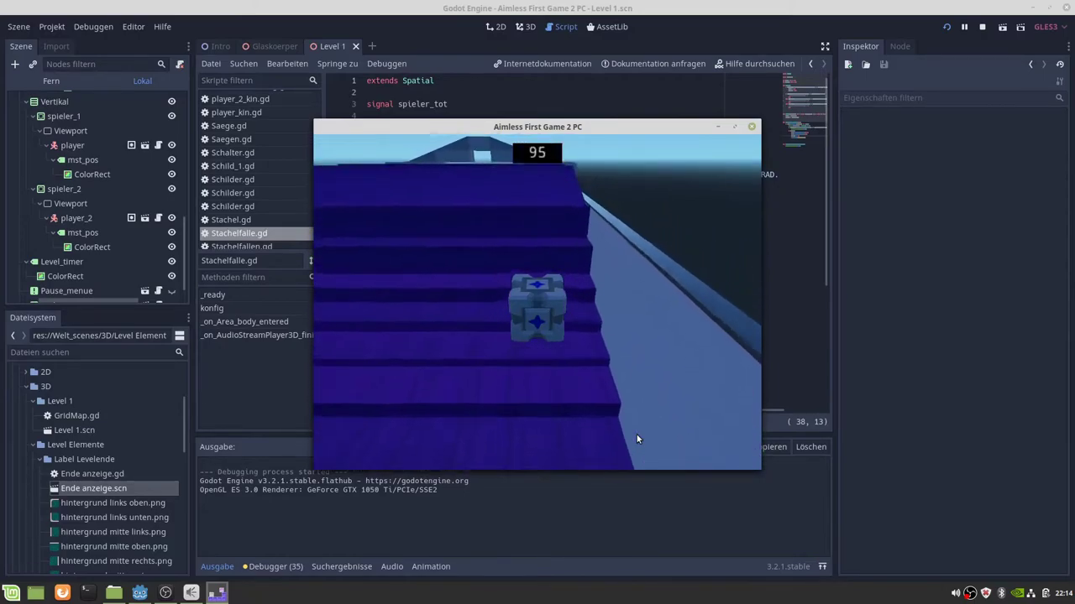
pyautogui.press('a')
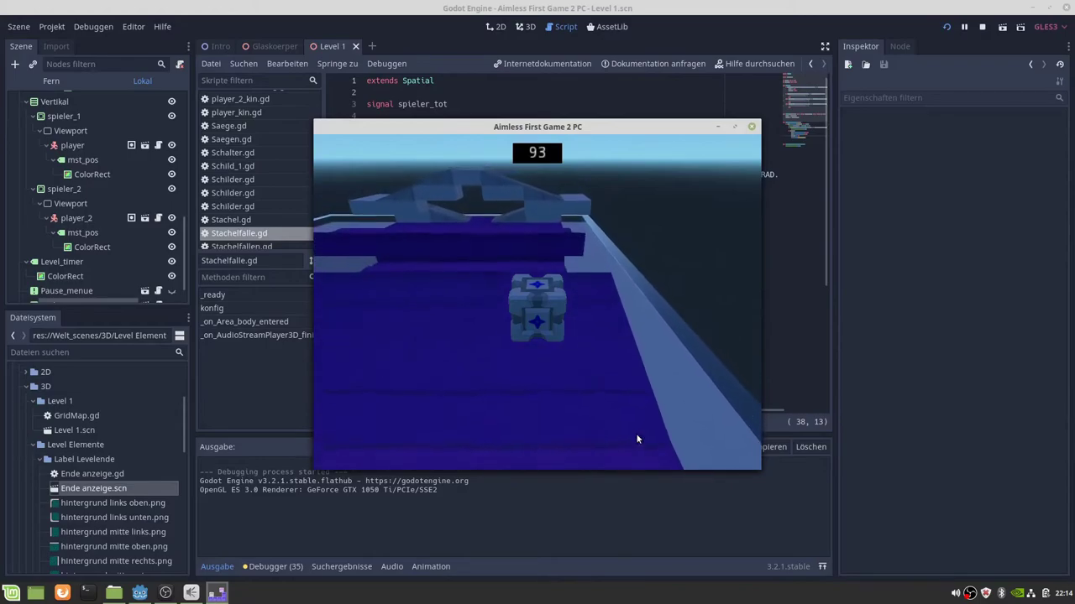
pyautogui.press('w')
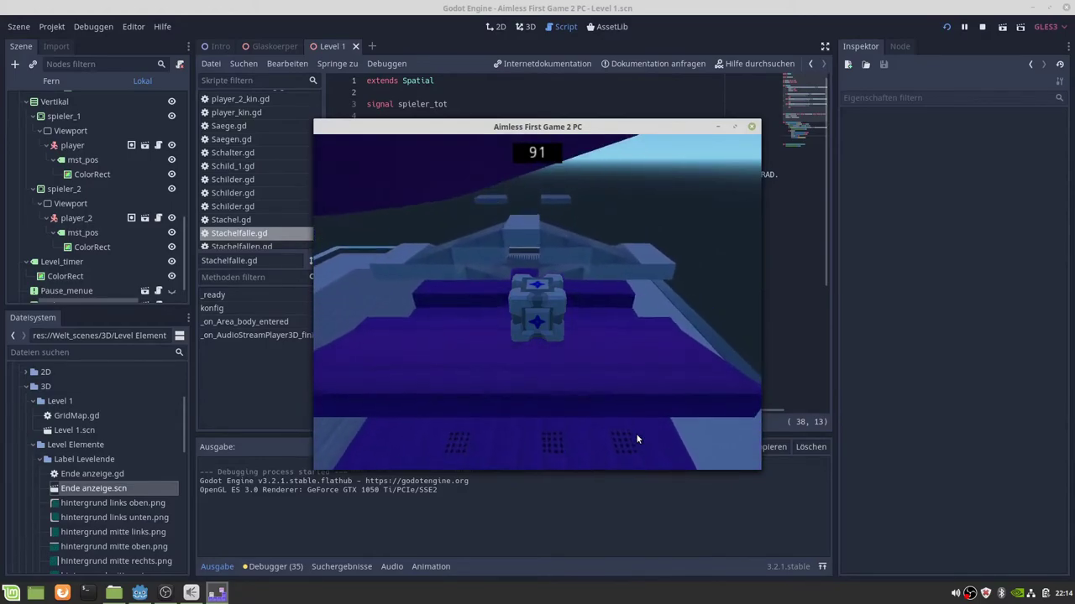
# Turn past the spiked ridge and wooden ramp onto the grid floor facing the purple sphere.
pyautogui.press('a')
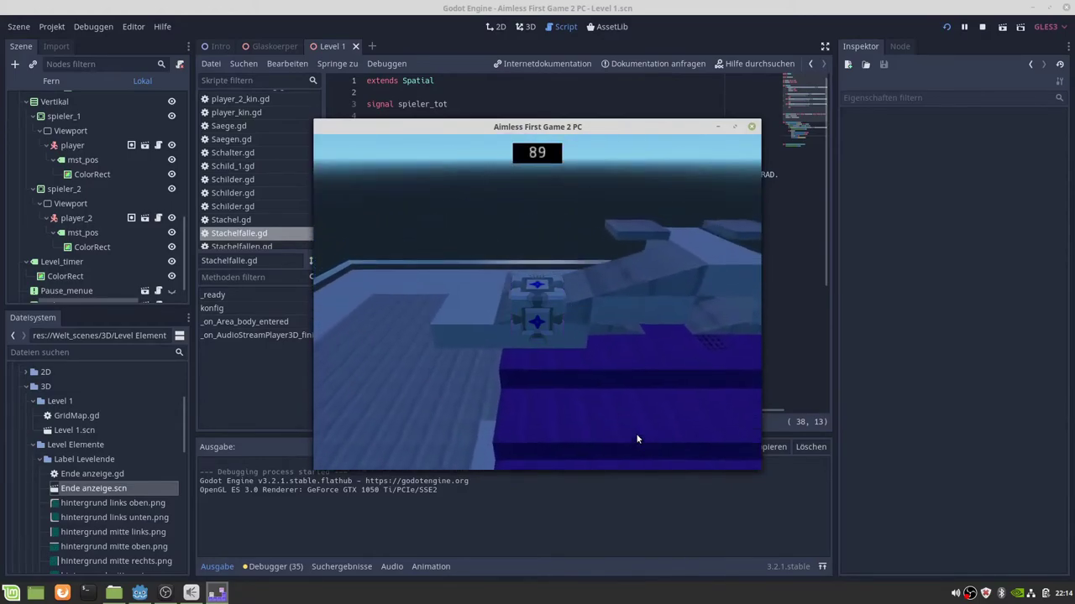
pyautogui.press('d')
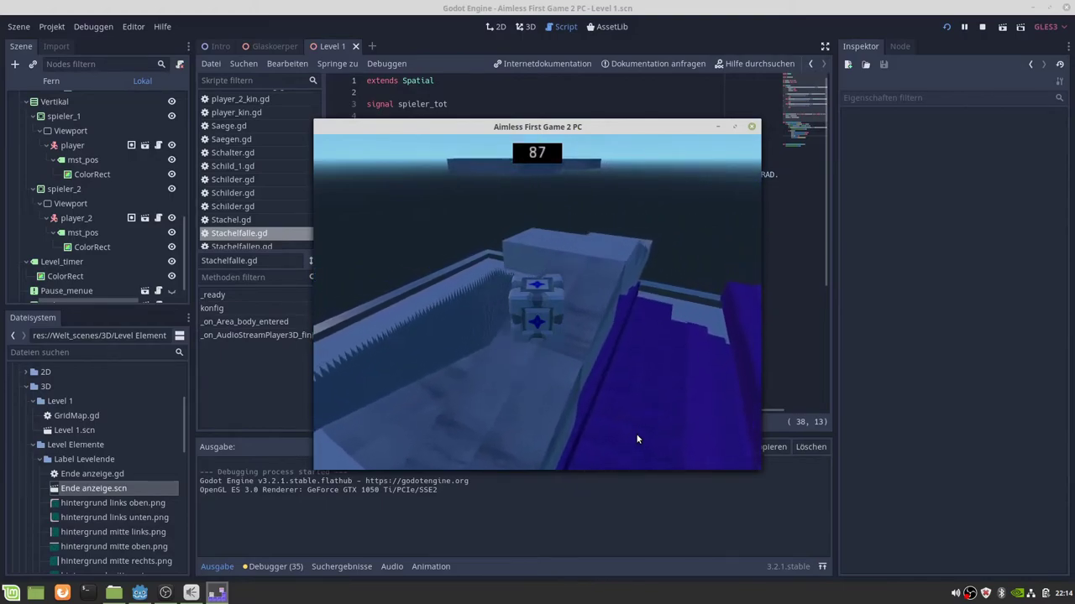
pyautogui.press('d')
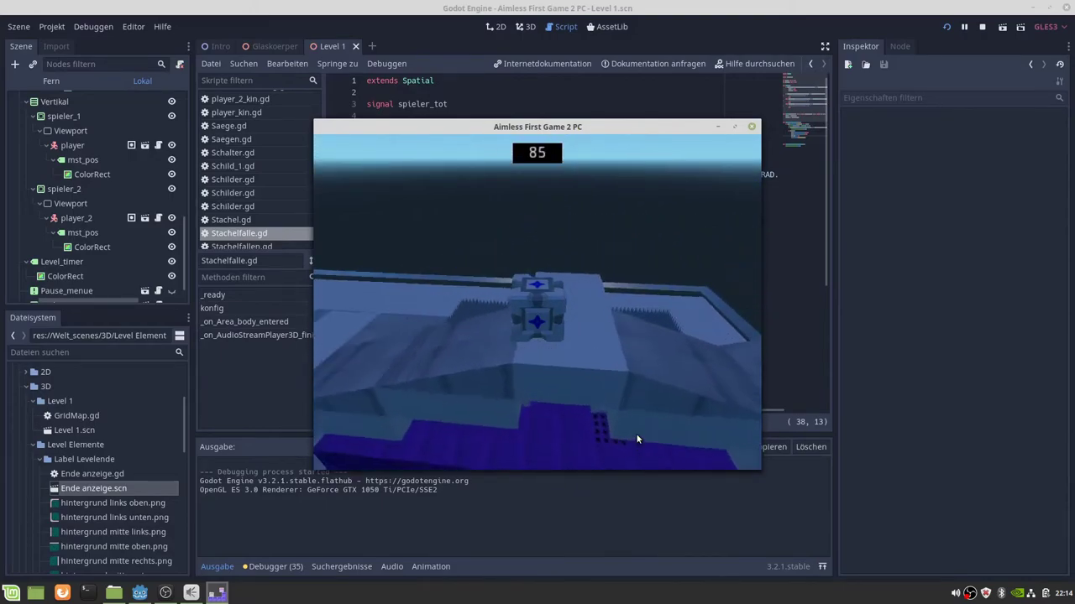
pyautogui.press('d')
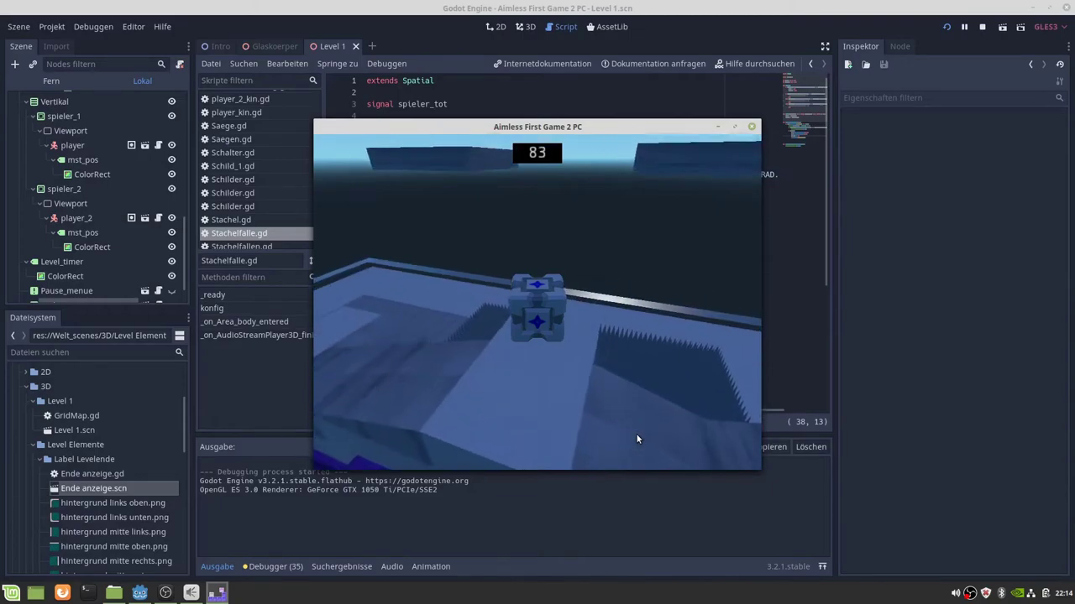
pyautogui.press('d')
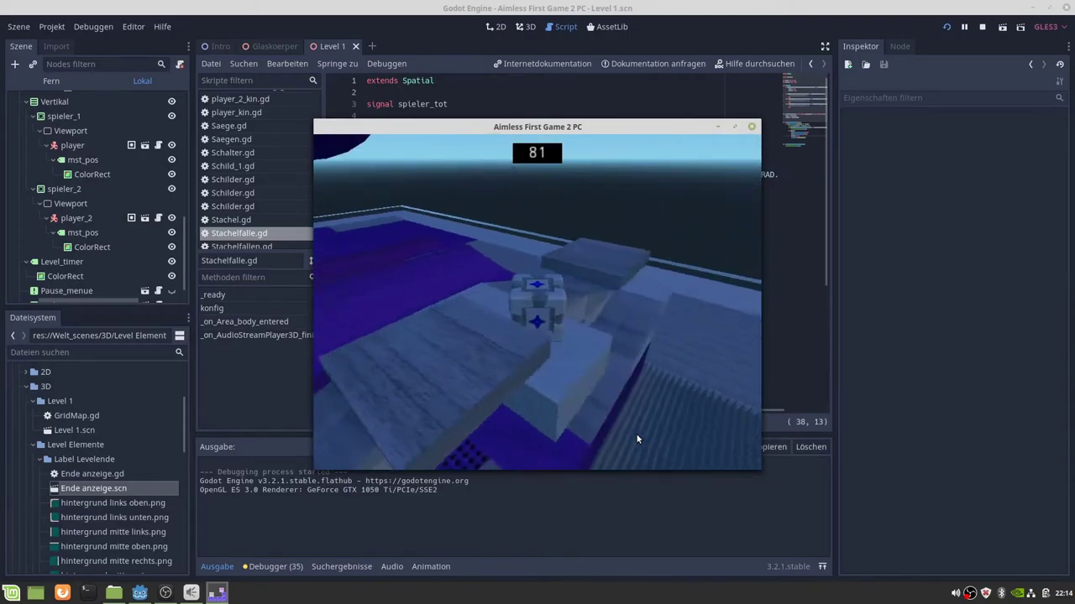
pyautogui.press('d')
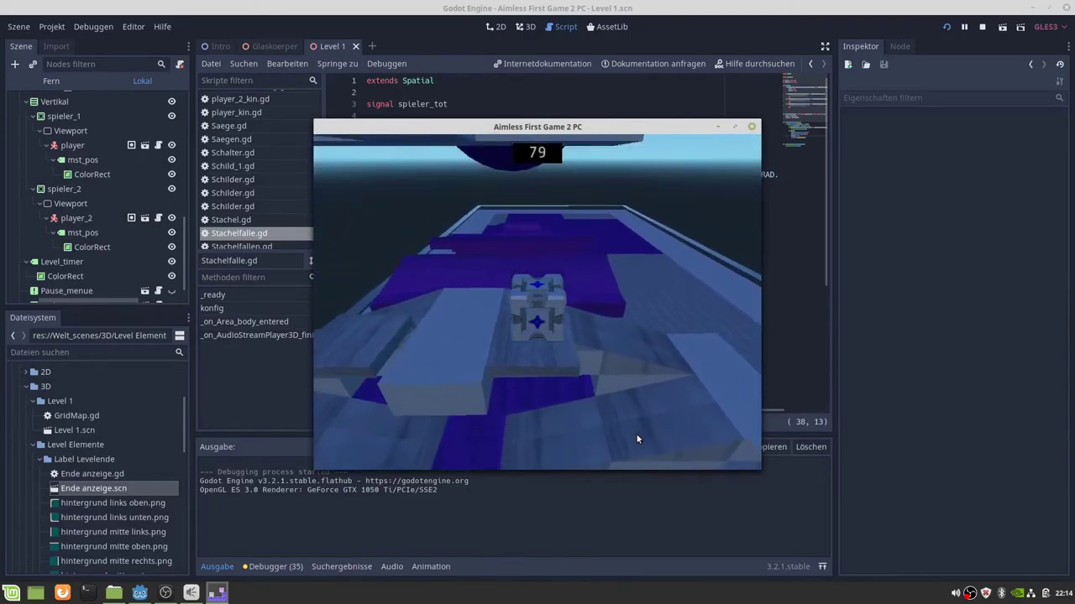
pyautogui.press('d')
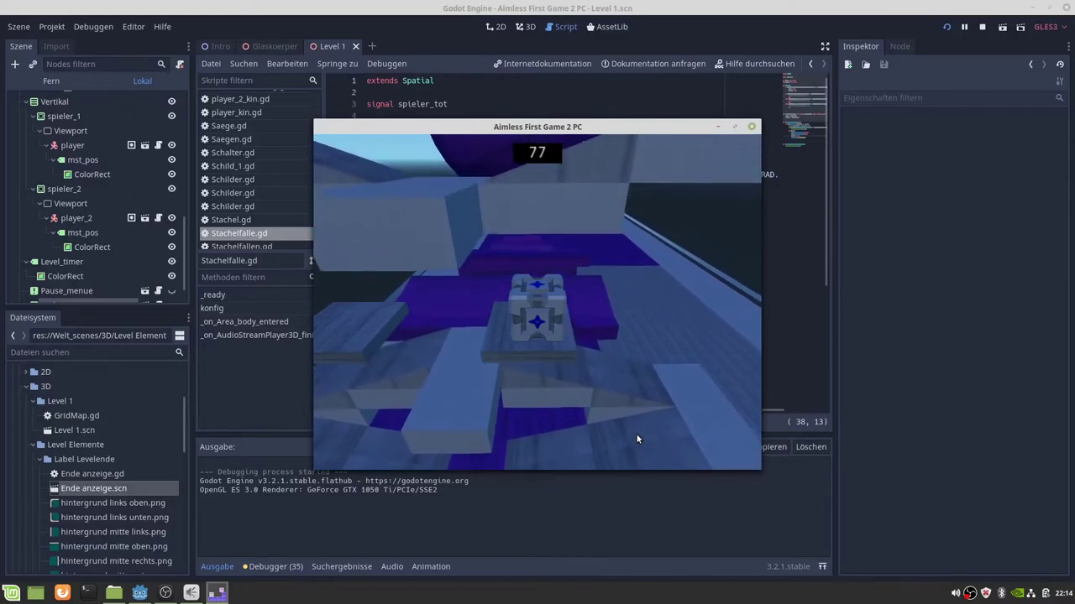
pyautogui.press('d')
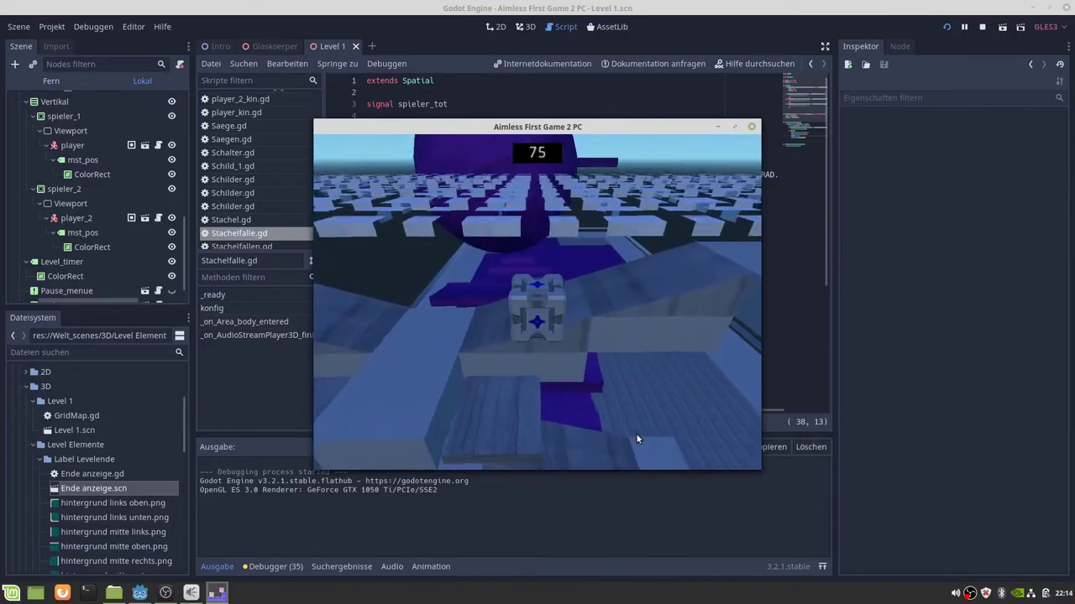
pyautogui.press('d')
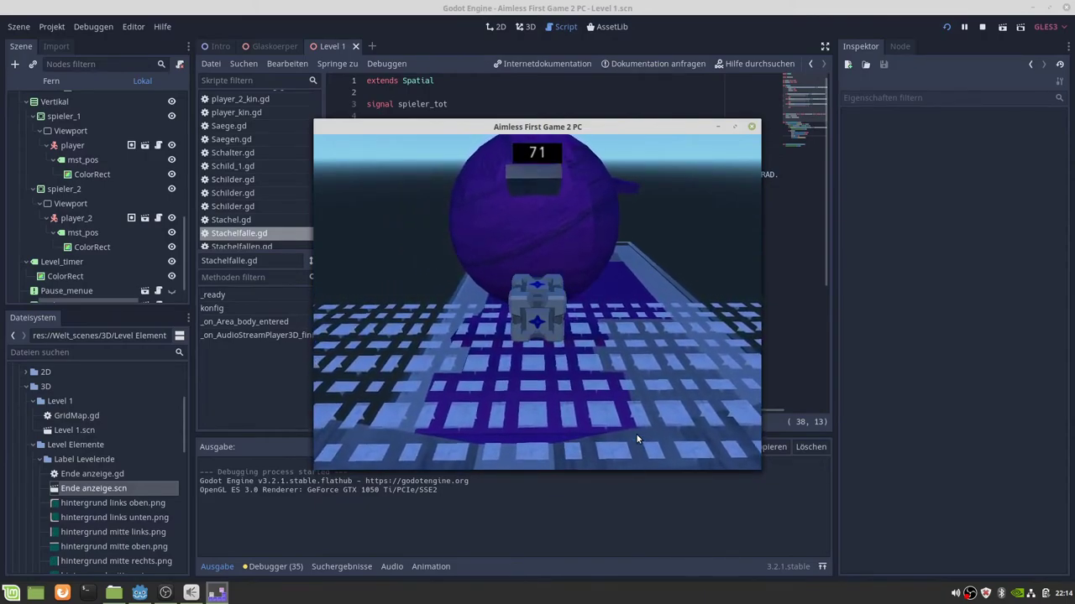
# Push the cube through the purple sphere and along the spiked track.
pyautogui.press('w')
pyautogui.press('w')
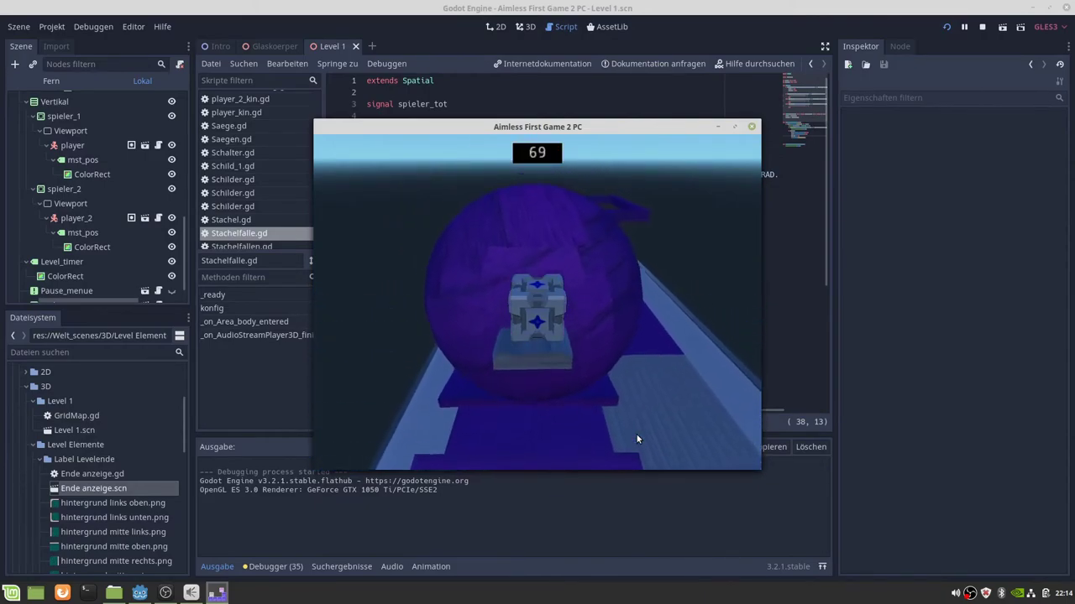
pyautogui.press('w')
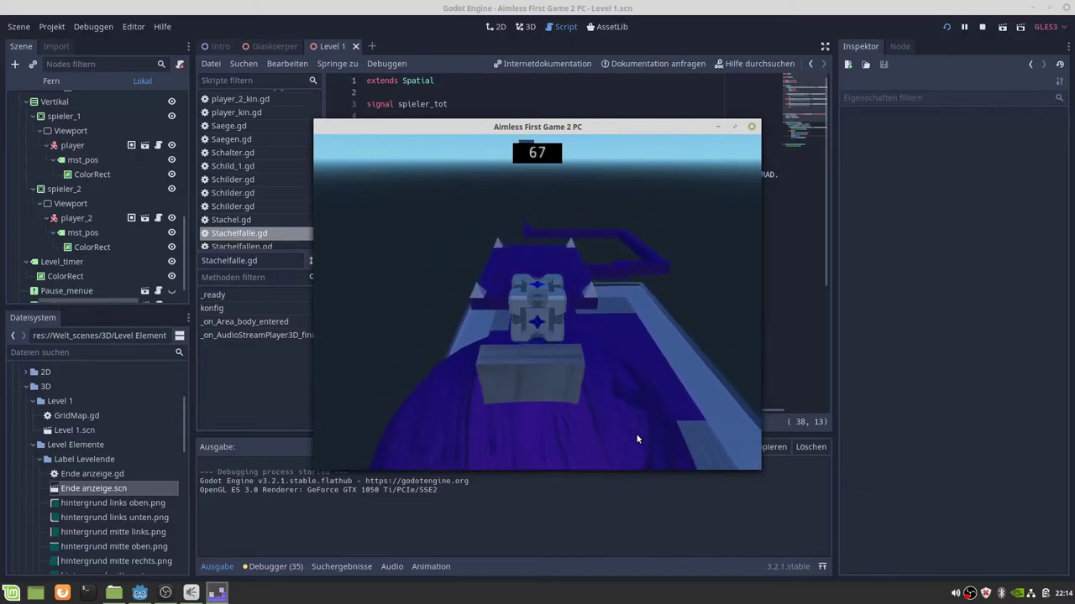
pyautogui.press('w')
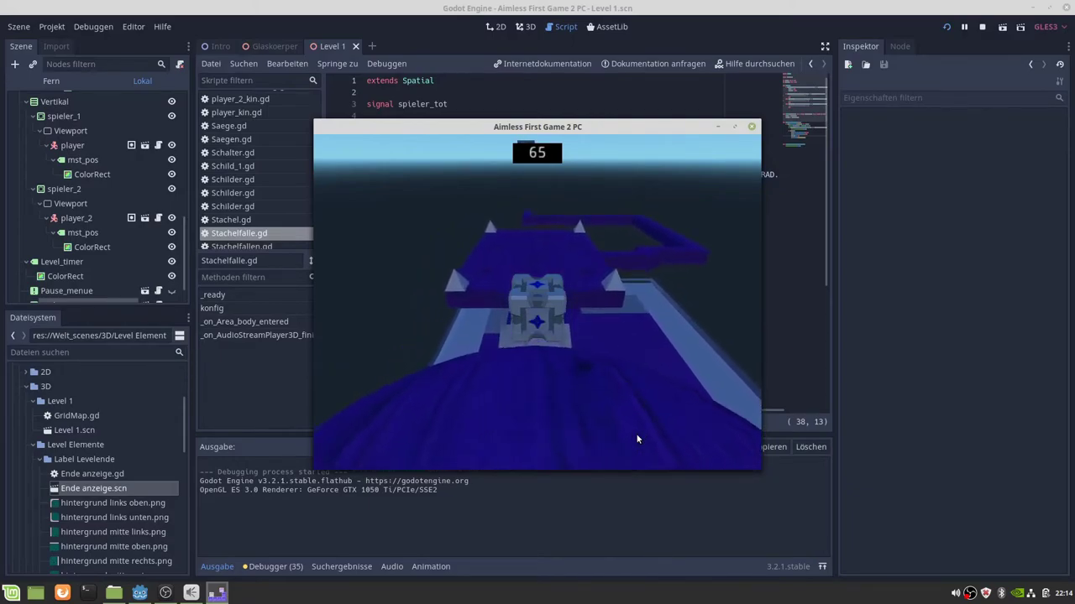
pyautogui.press('w')
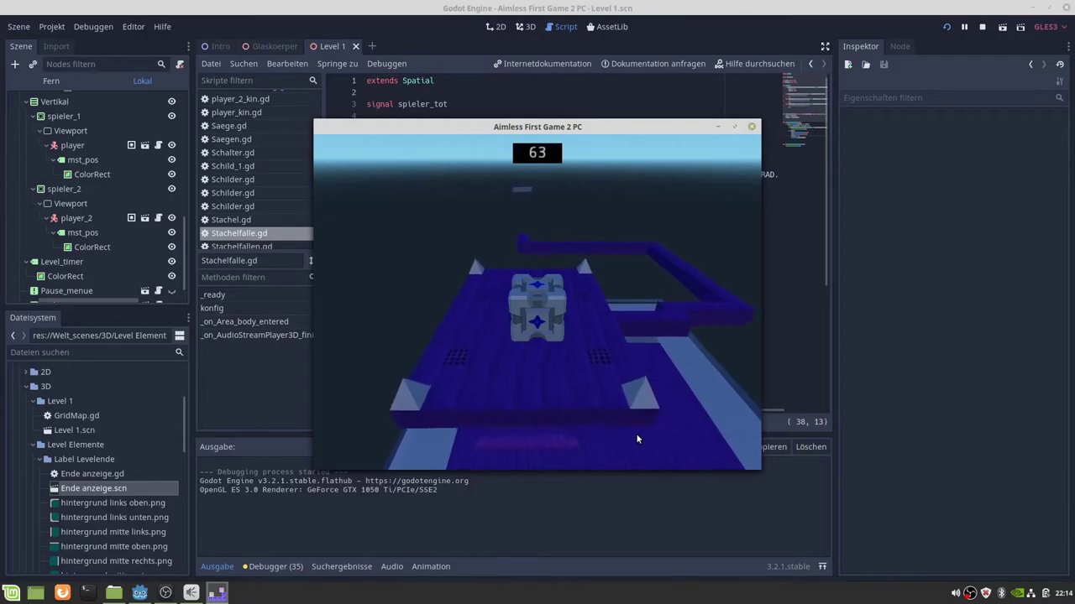
pyautogui.press('w')
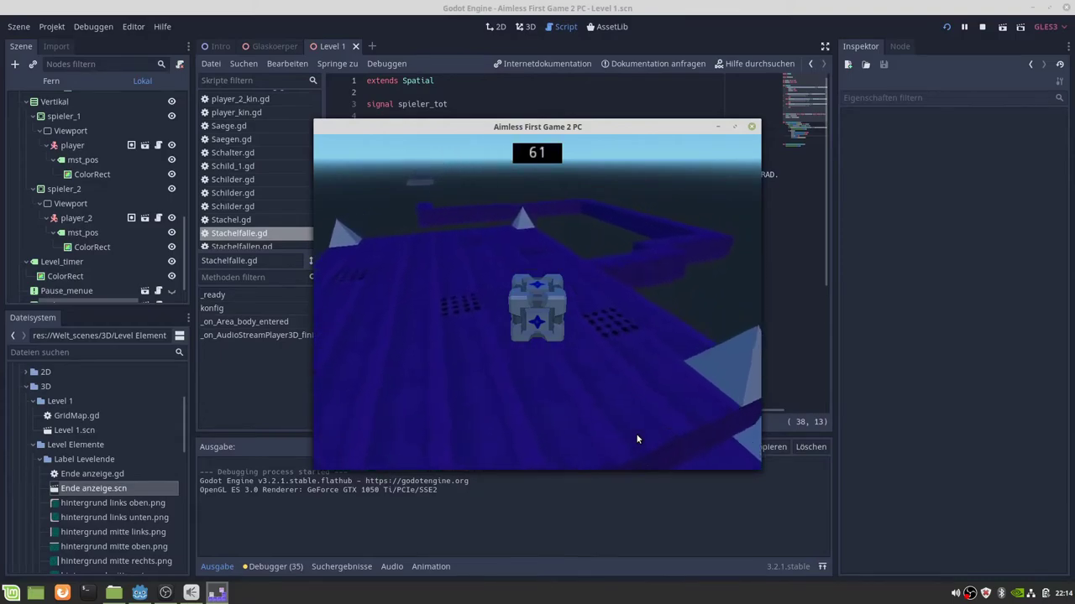
pyautogui.press('w')
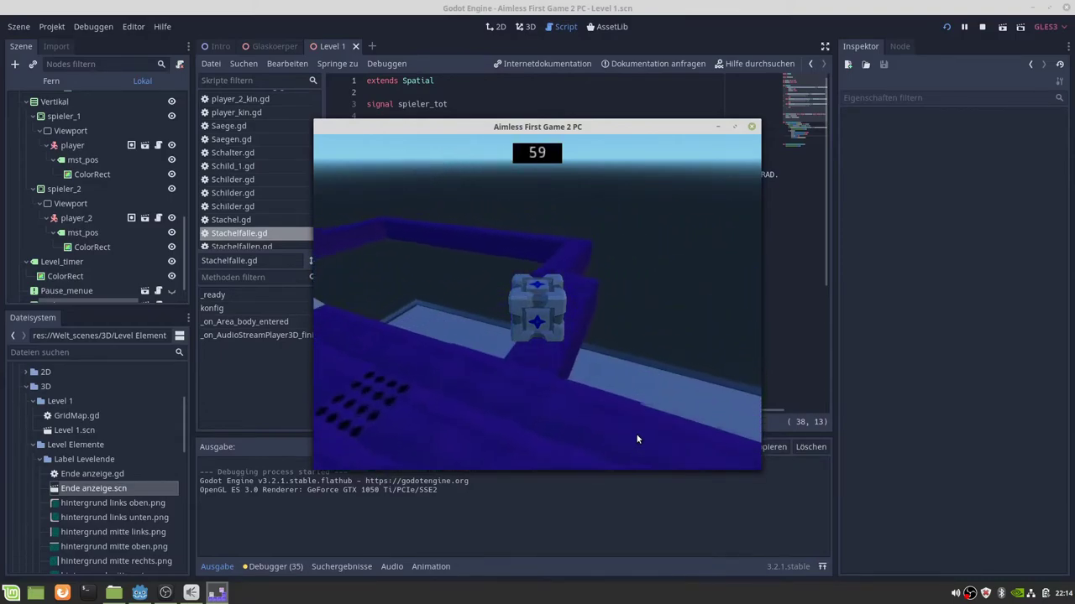
pyautogui.press('w')
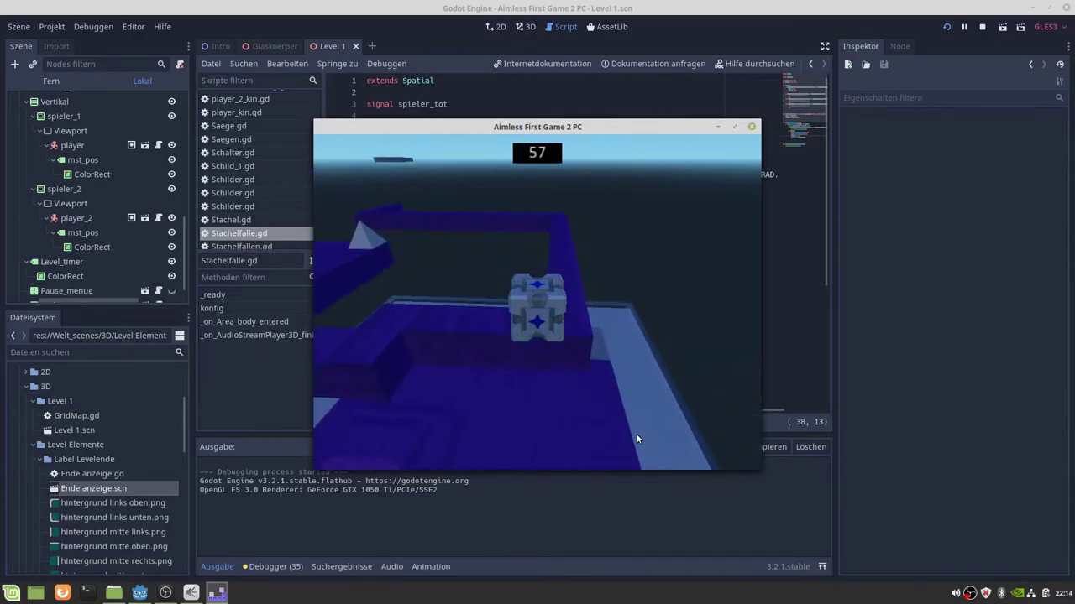
# Keep moving across successive track sections onto the grey platform as the countdown reaches 39.
pyautogui.press('w')
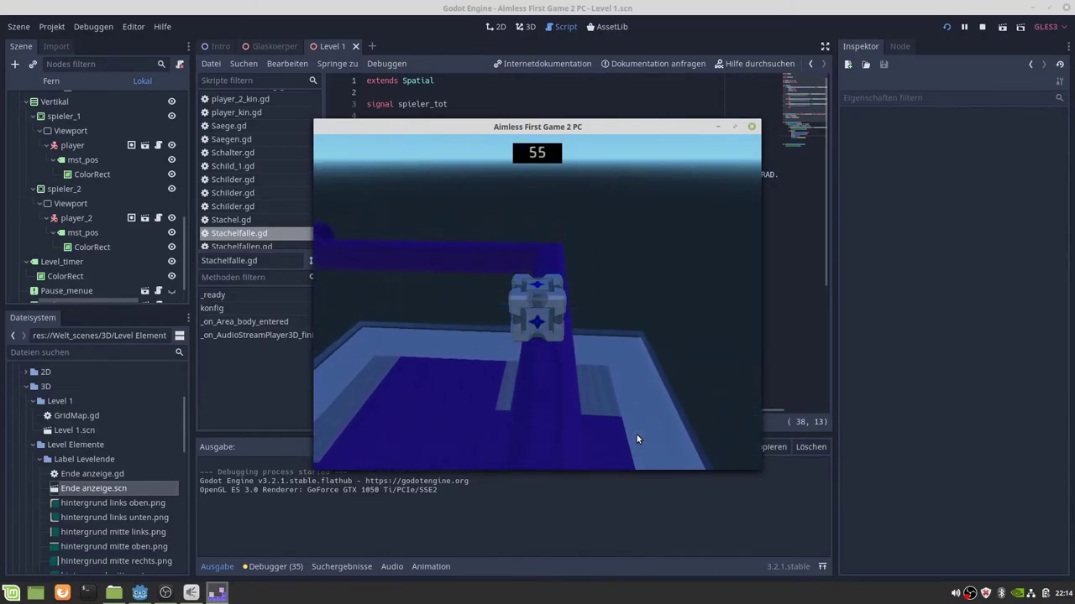
pyautogui.press('w')
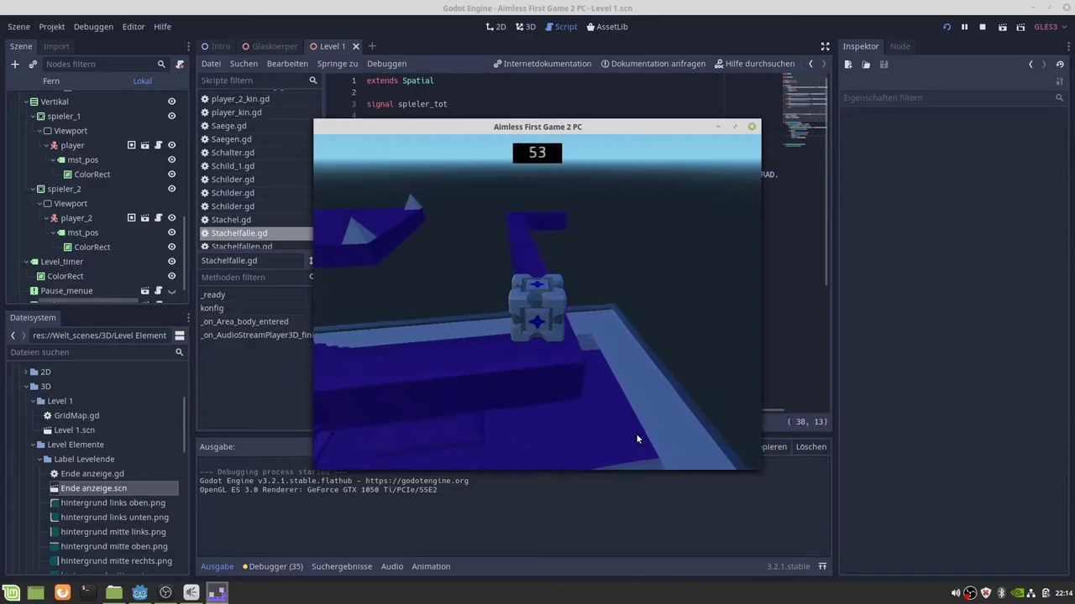
pyautogui.press('w')
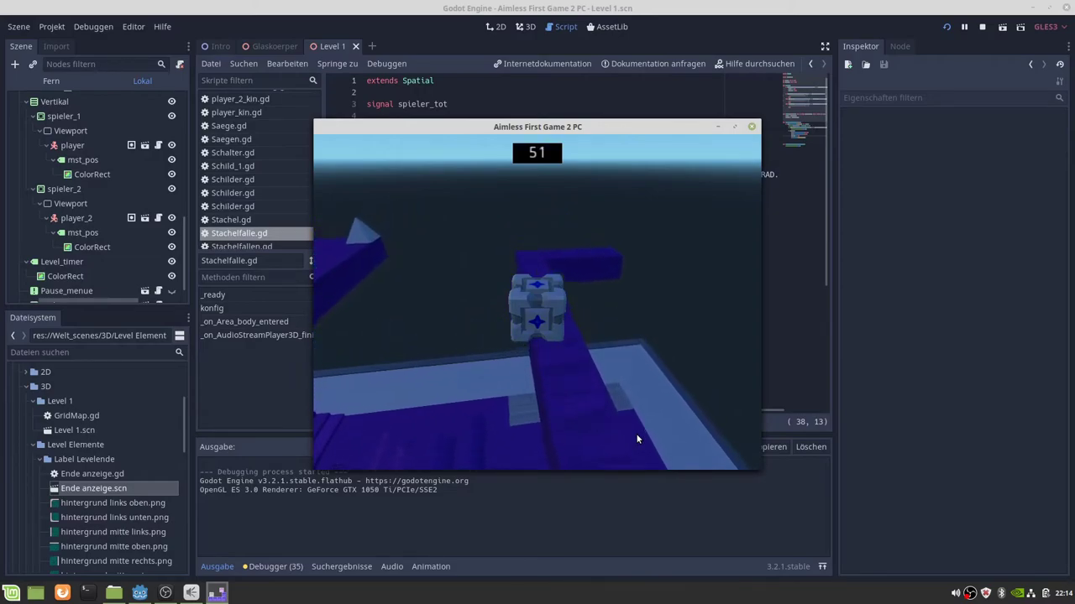
pyautogui.press('w')
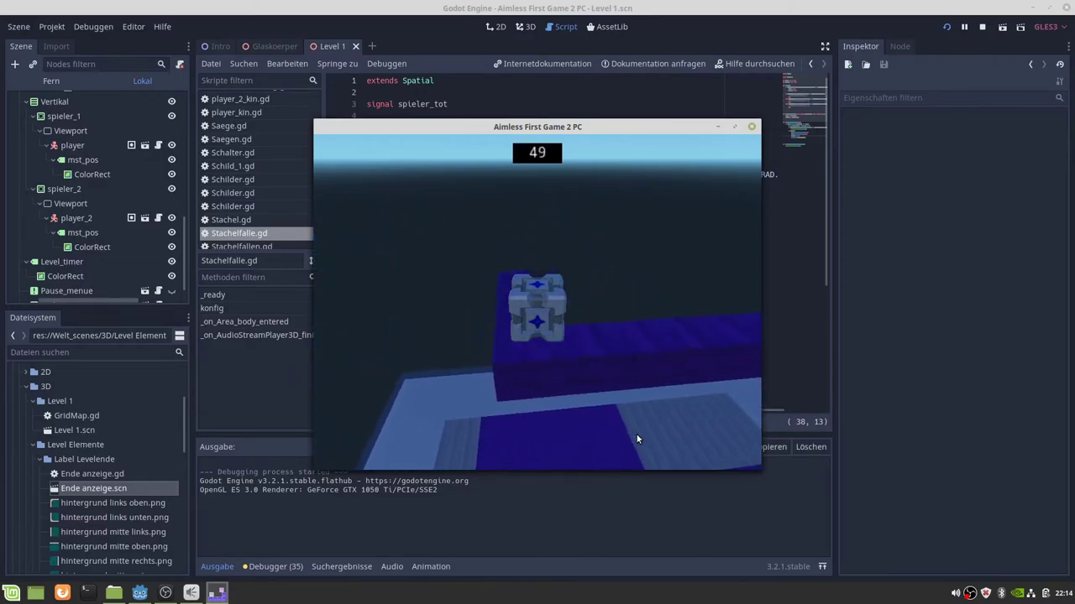
pyautogui.press('w')
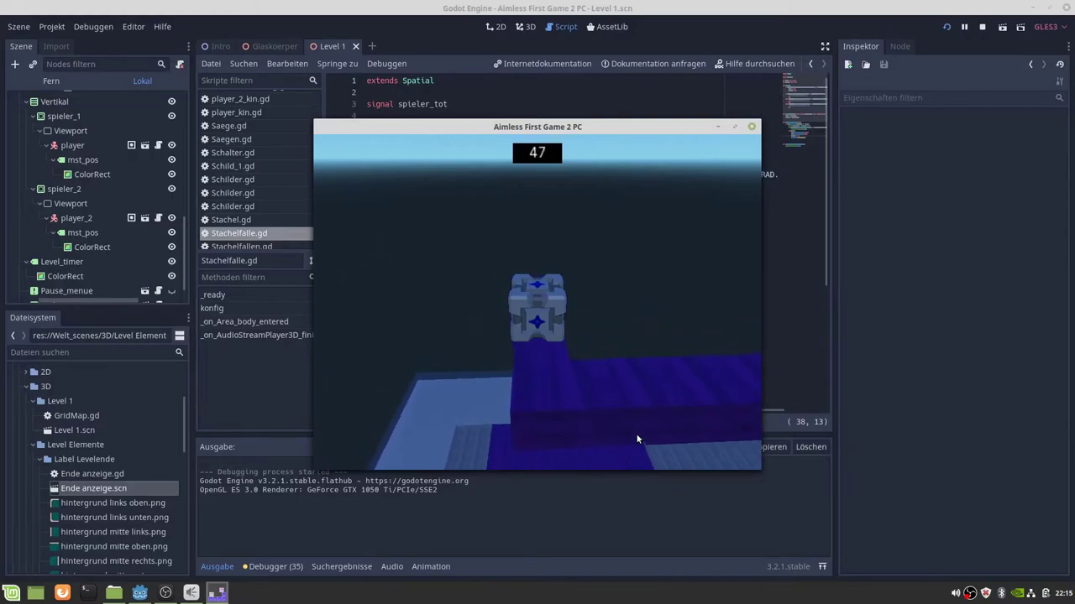
pyautogui.press('w')
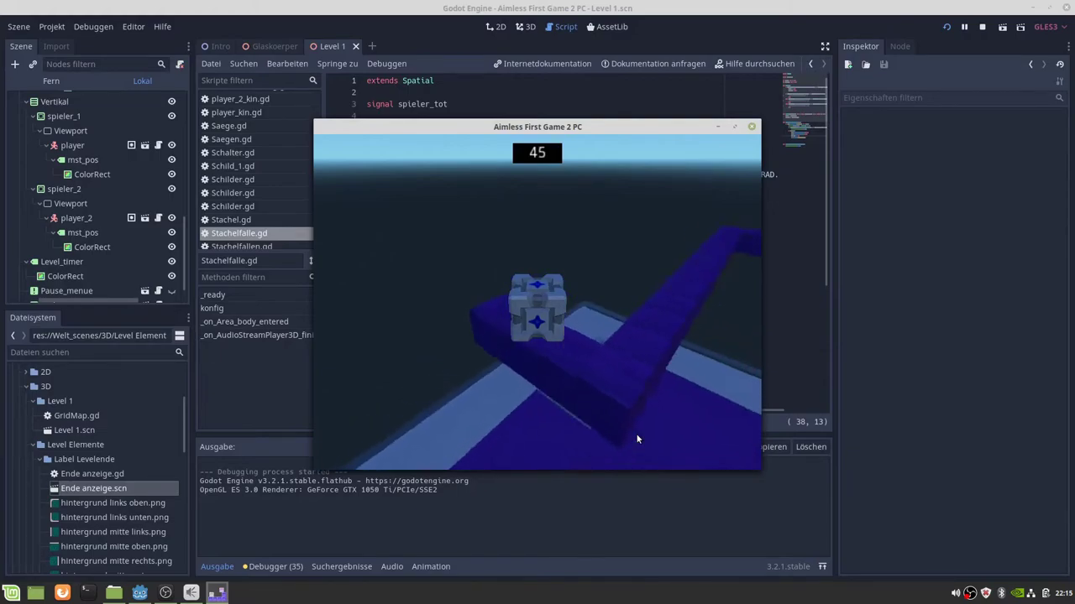
pyautogui.press('w')
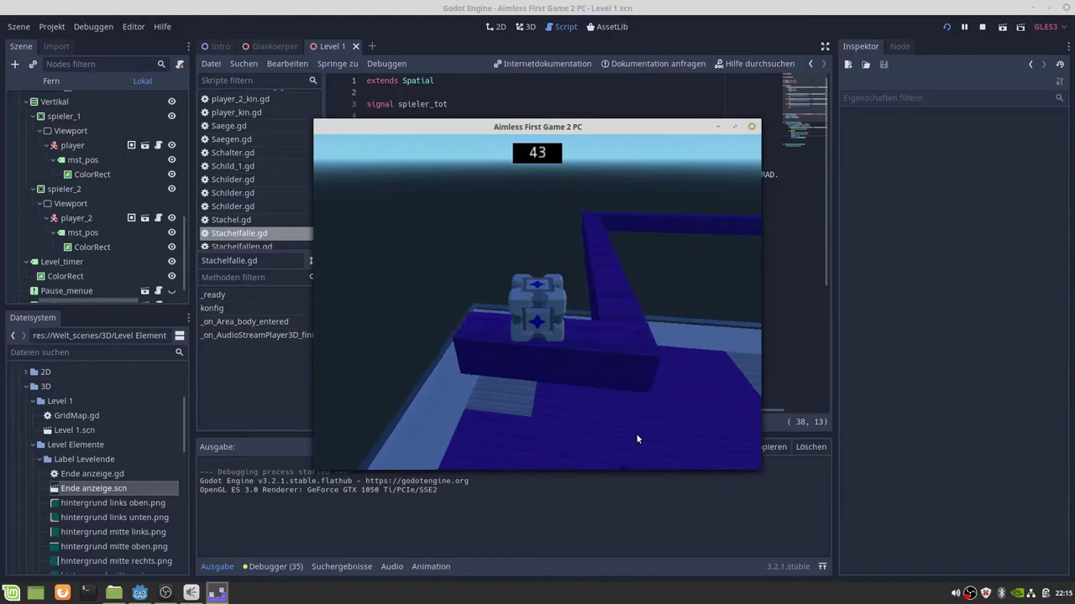
pyautogui.press('w')
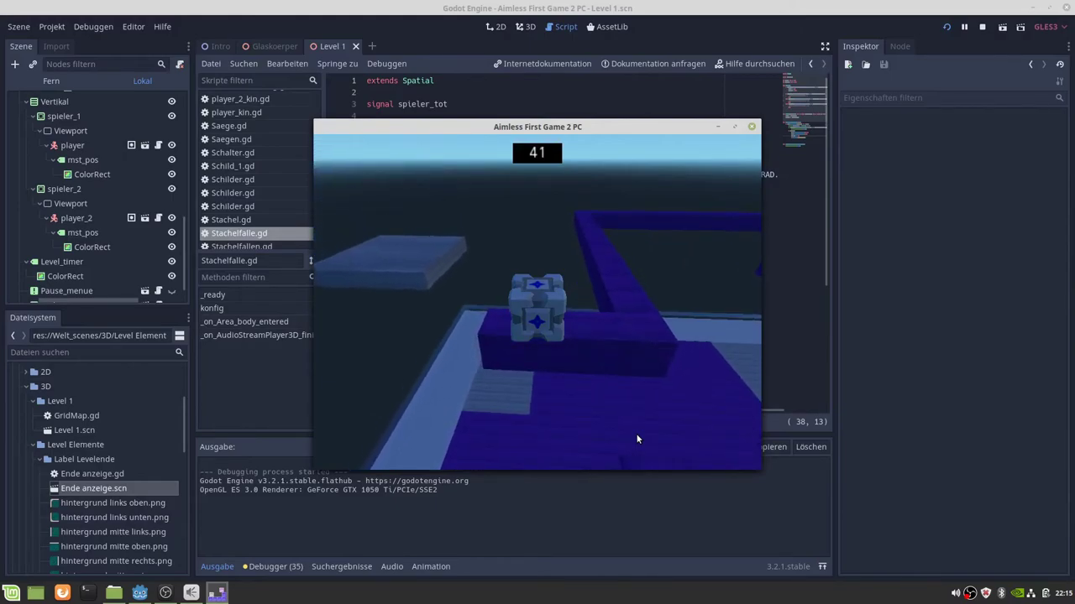
pyautogui.press('w')
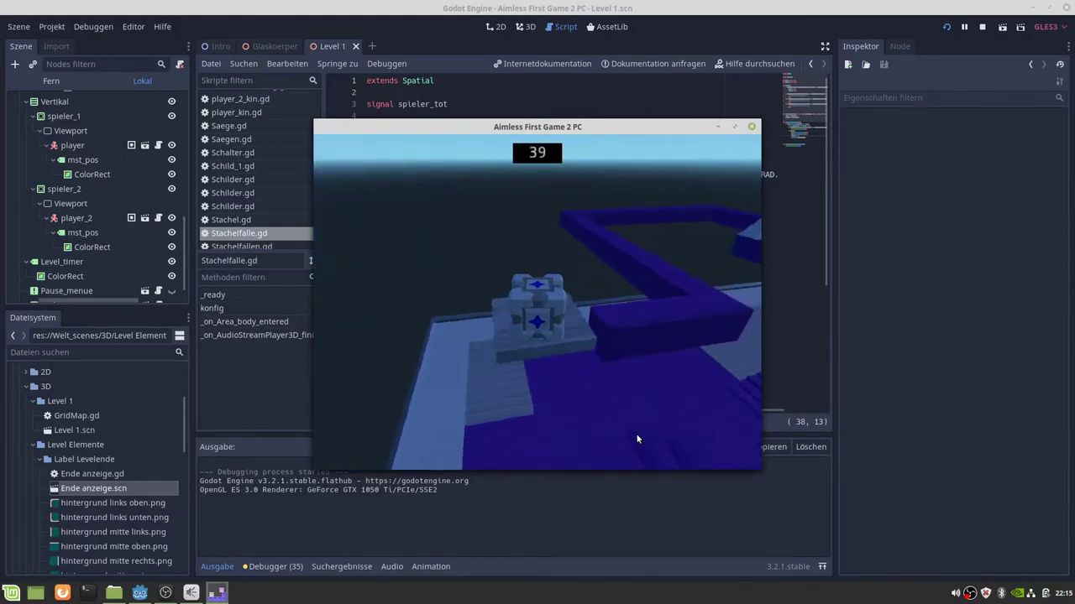
pyautogui.press('w')
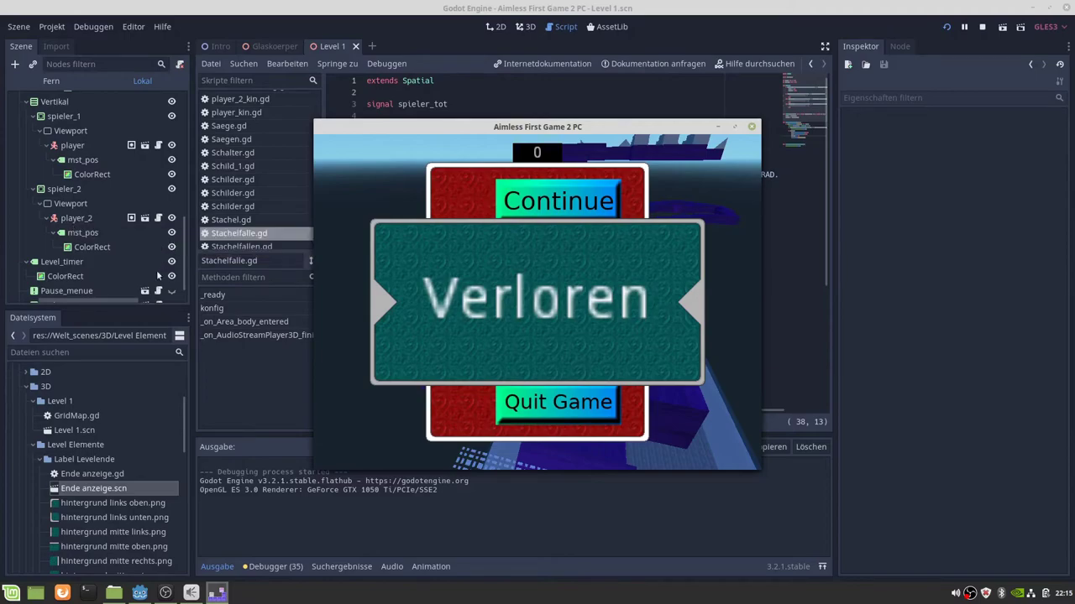
# Move the Ende_anzeige node directly above Pause_menue in Level 1's scene tree.
pyautogui.scroll(-1, 134, 292)
pyautogui.moveTo(74, 292); pyautogui.dragTo(76, 279)
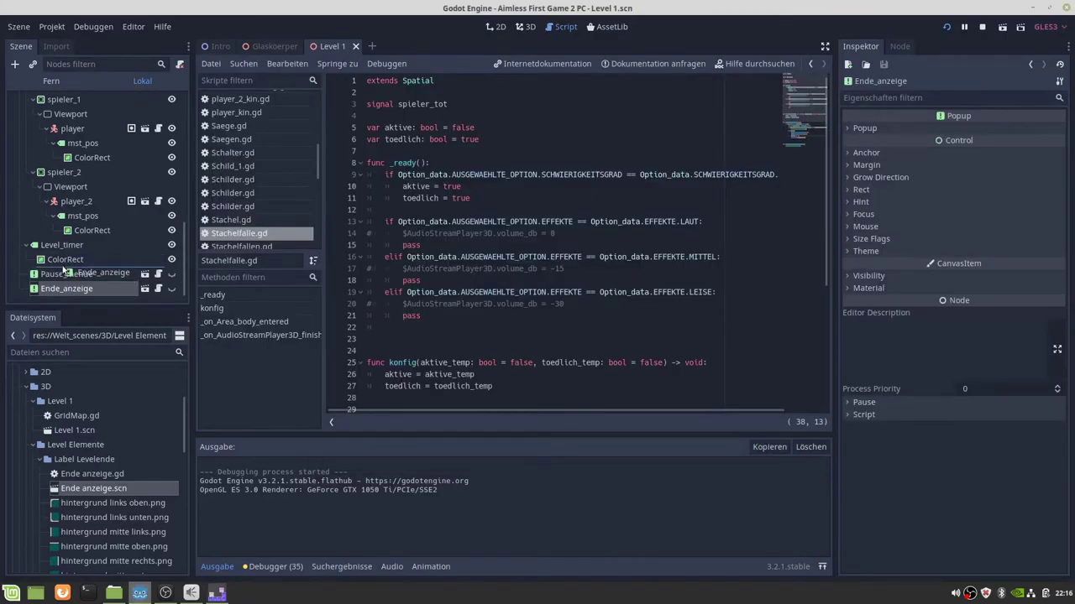
pyautogui.moveTo(61, 273); pyautogui.dragTo(93, 275)
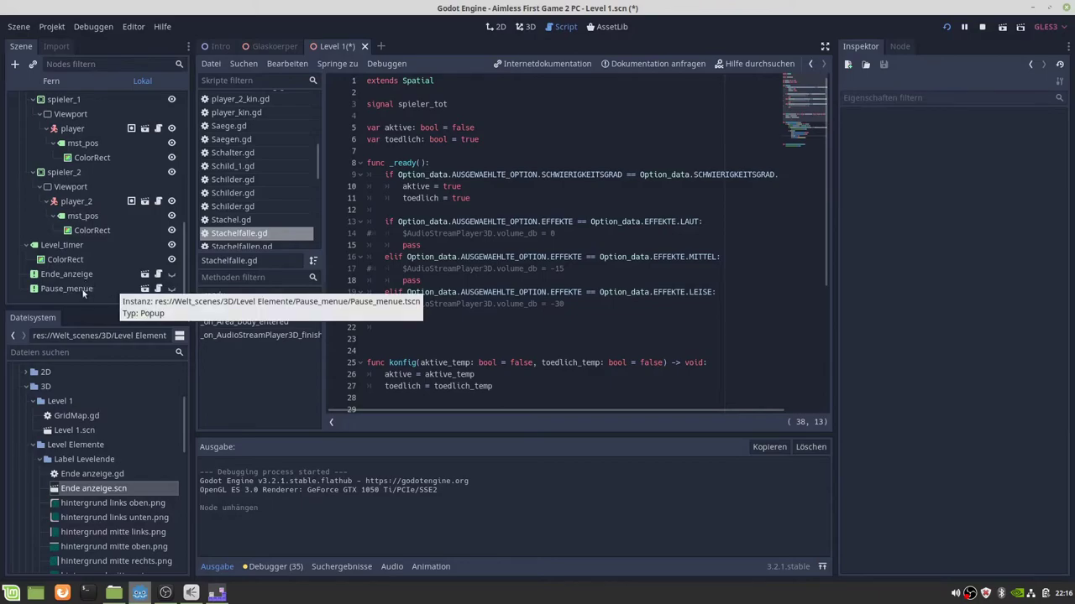
pyautogui.moveTo(74, 276); pyautogui.dragTo(73, 285)
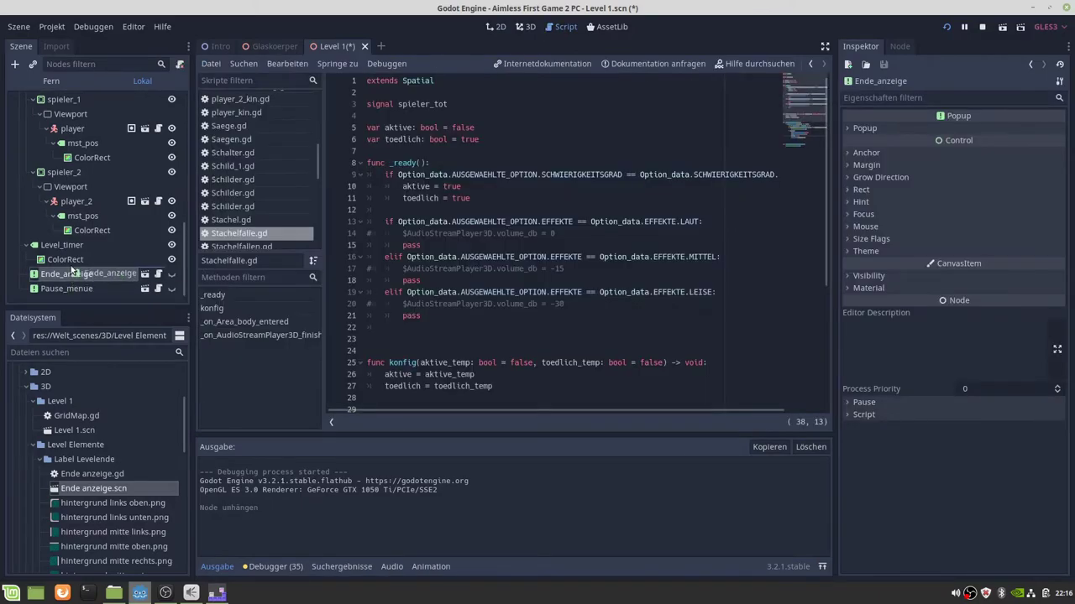
pyautogui.moveTo(72, 272); pyautogui.dragTo(72, 269)
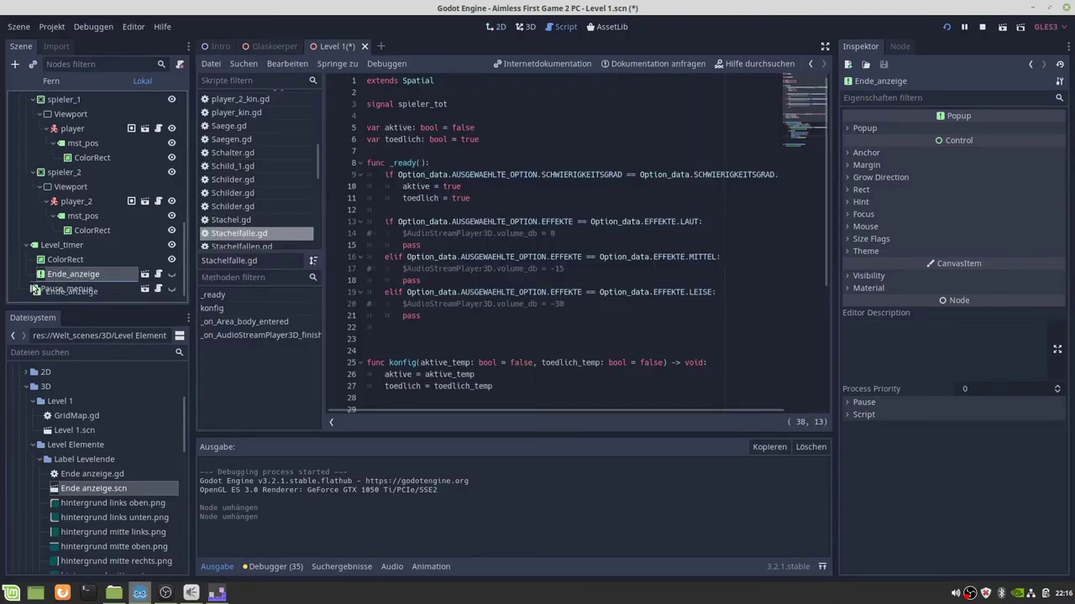
pyautogui.moveTo(33, 289); pyautogui.dragTo(33, 286)
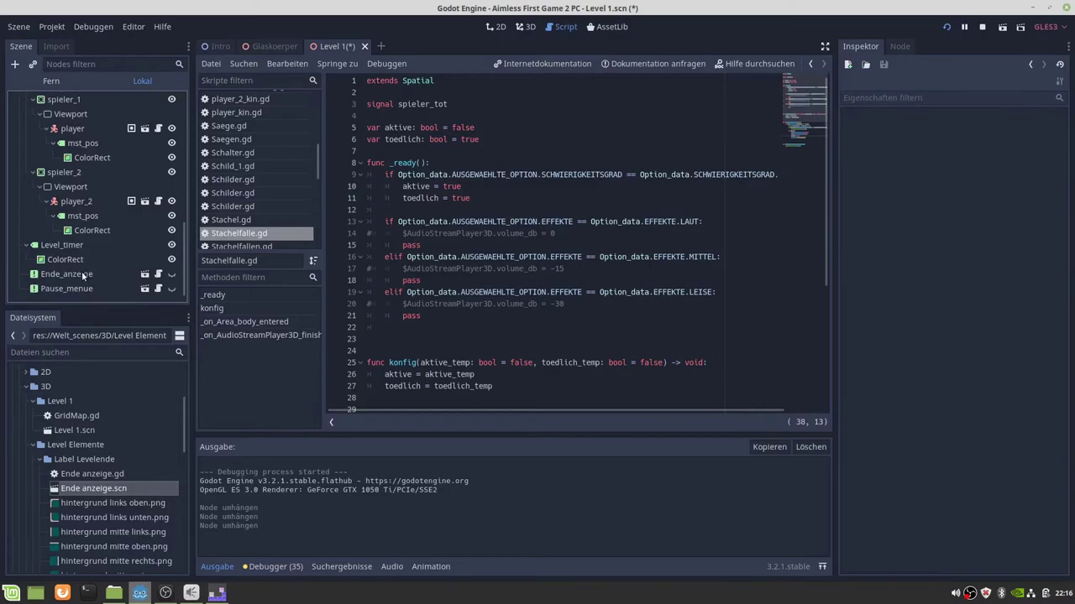
pyautogui.scroll(3, 81, 273)
pyautogui.scroll(5, 65, 206)
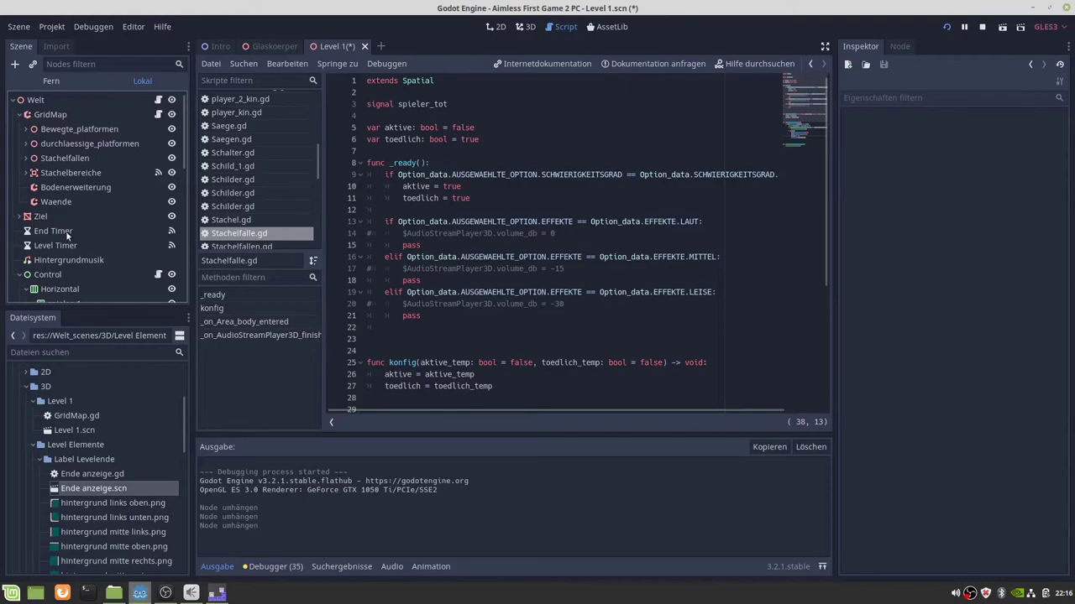
# Give the Level Timer node a 130 Wait Time, then save the scene and rerun the game.
pyautogui.click(64, 246)
pyautogui.write('130')
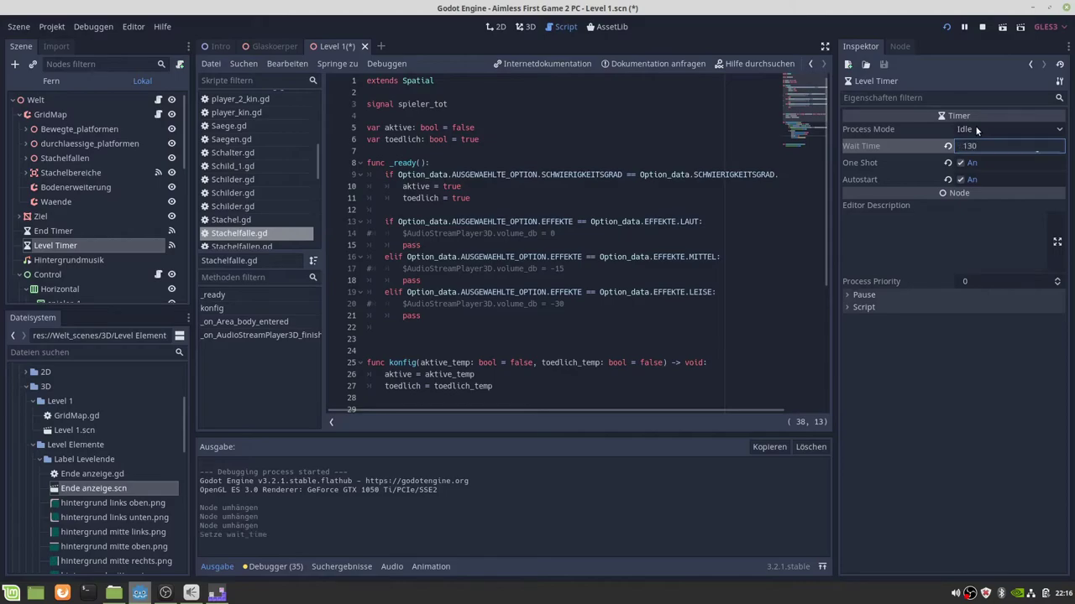
pyautogui.click(950, 29)
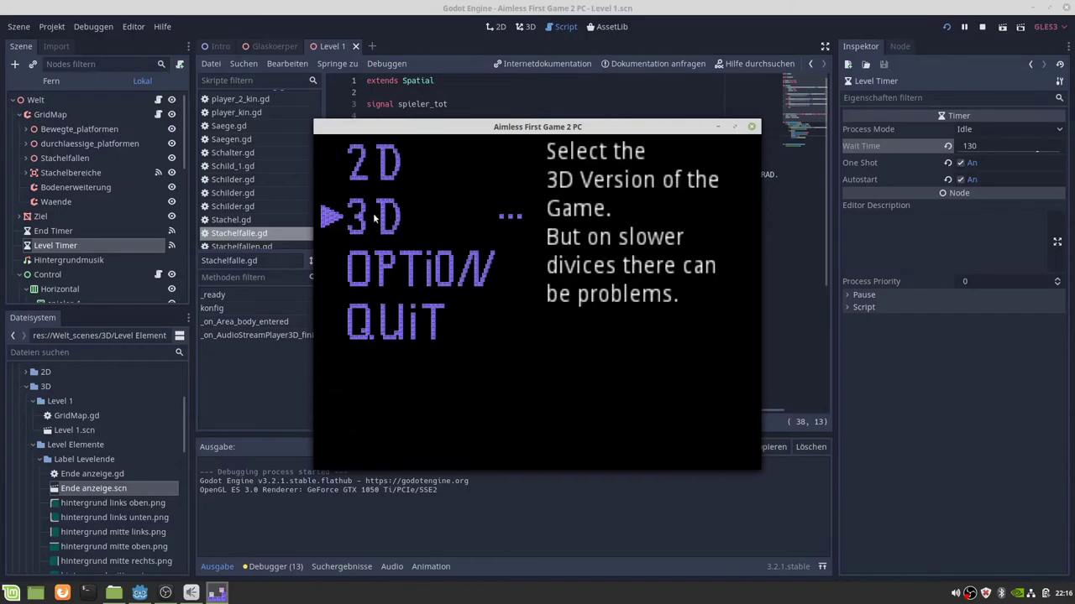
# Start Level 1 through 3D and Singleplayer, with the countdown beginning at 129.
pyautogui.click(374, 221)
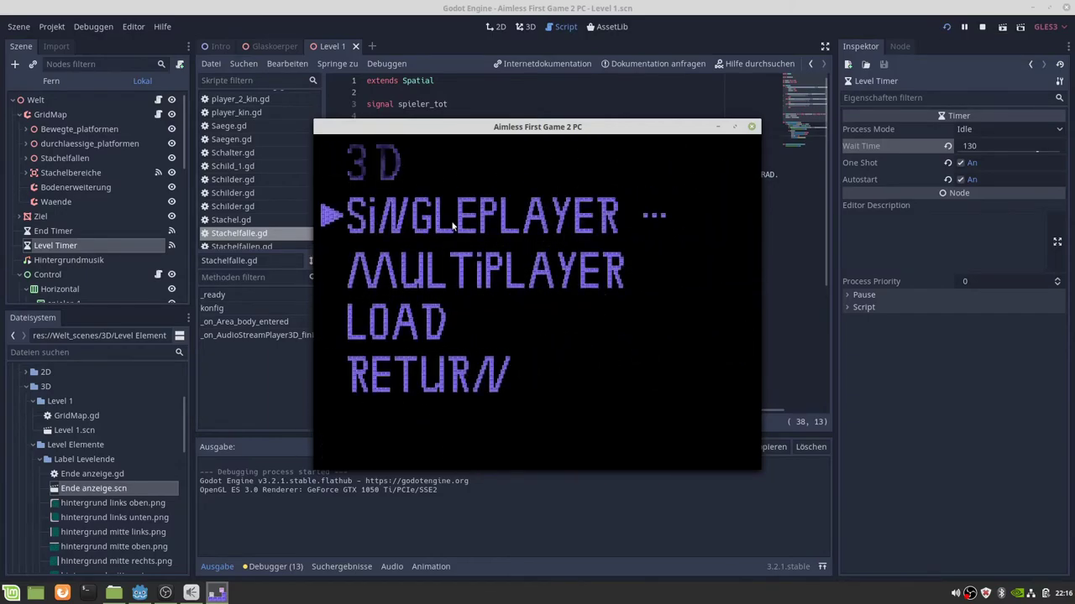
pyautogui.click(452, 225)
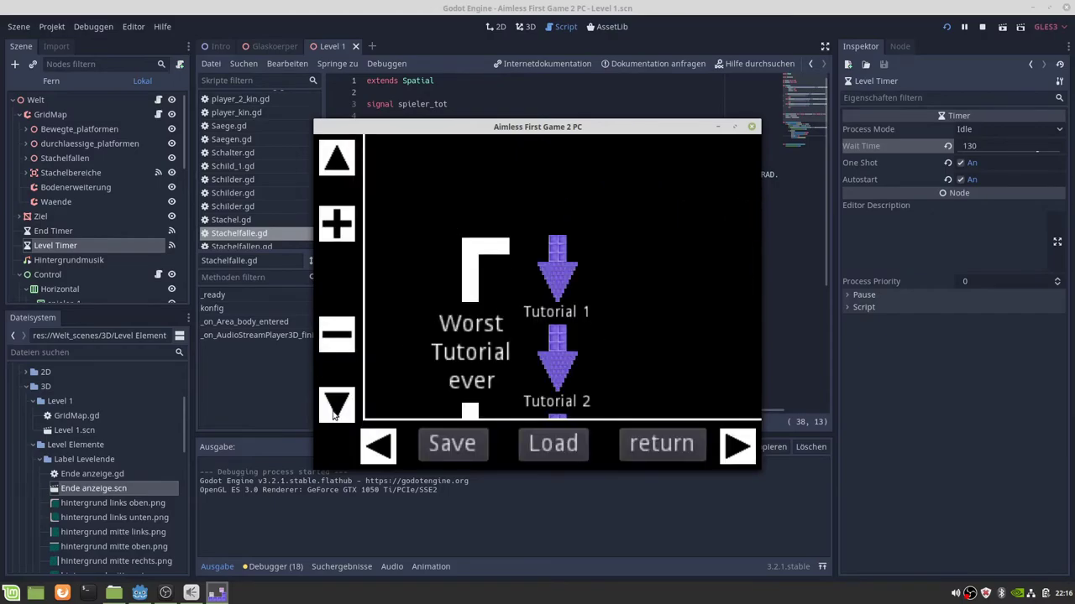
pyautogui.click(334, 412)
pyautogui.click(651, 376)
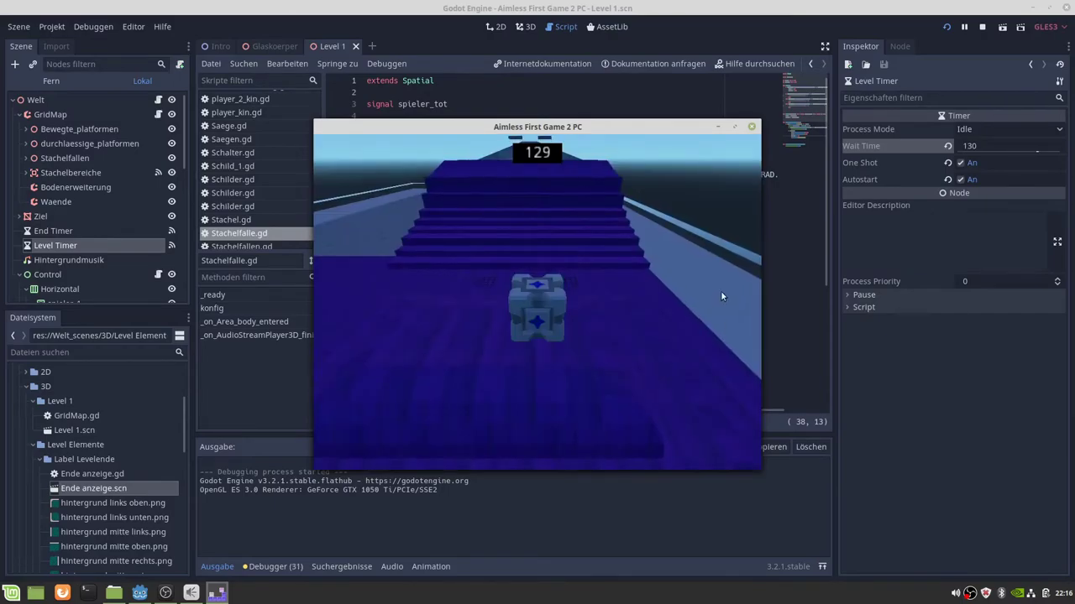
# Climb the player up the stairs and onto the raised structure in Level 1.
pyautogui.press('Right')
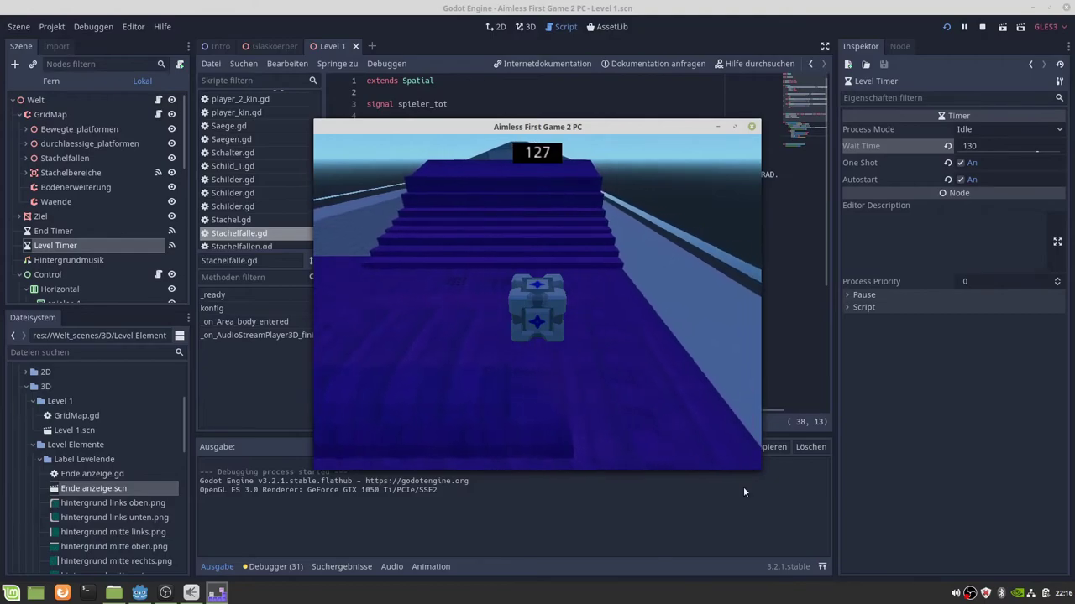
pyautogui.press('Left')
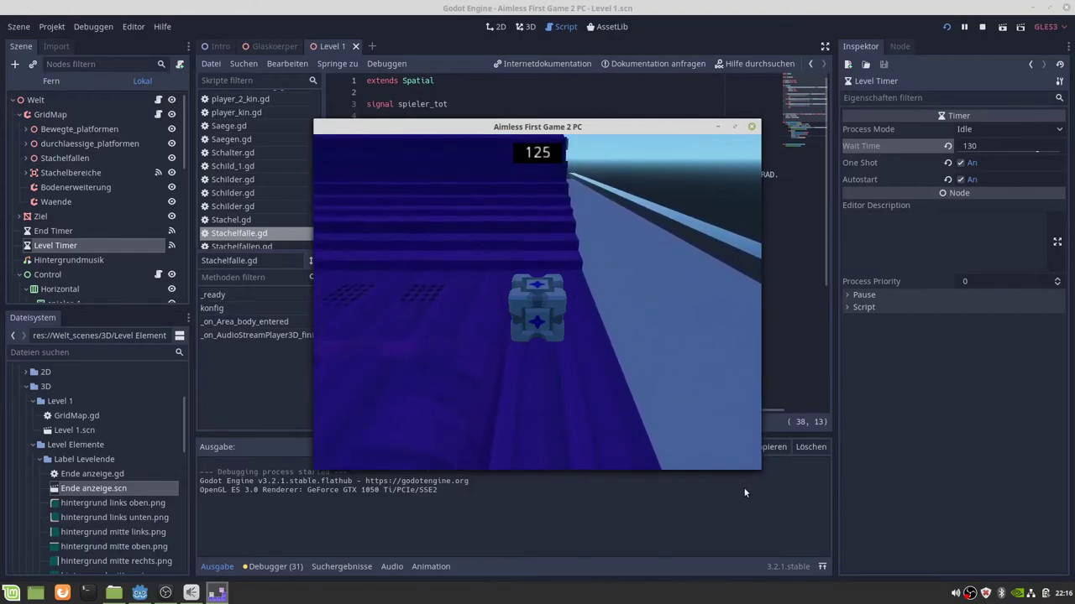
pyautogui.press('Up')
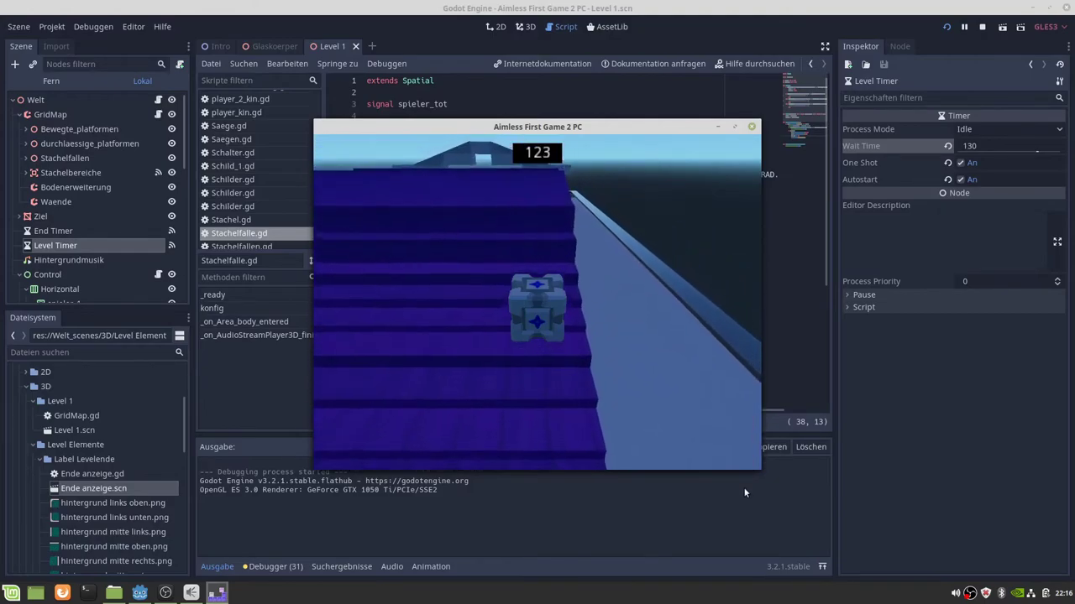
pyautogui.press('Up')
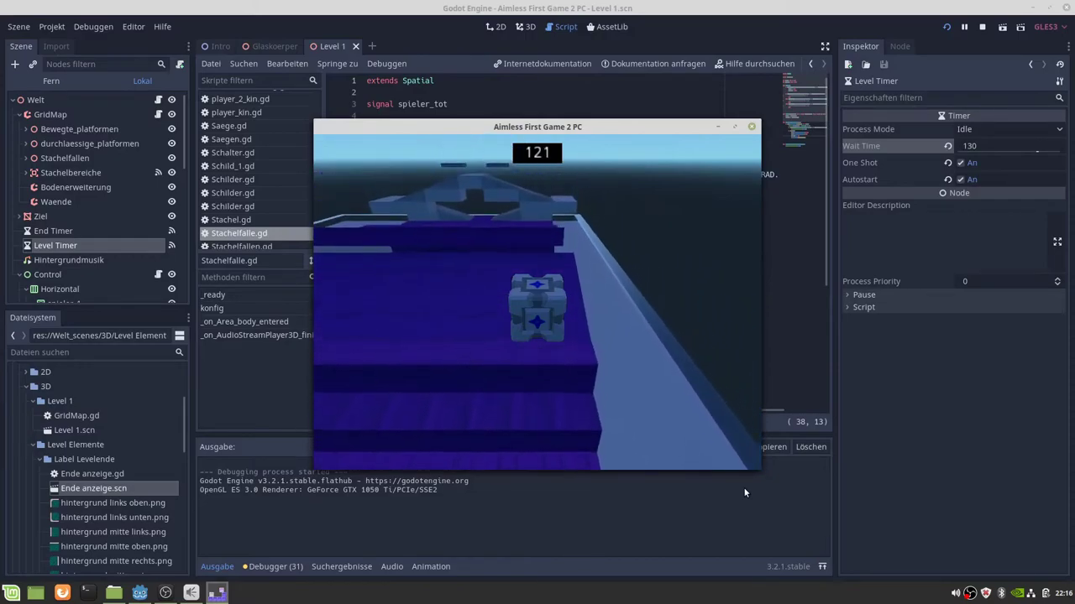
pyautogui.press('Up')
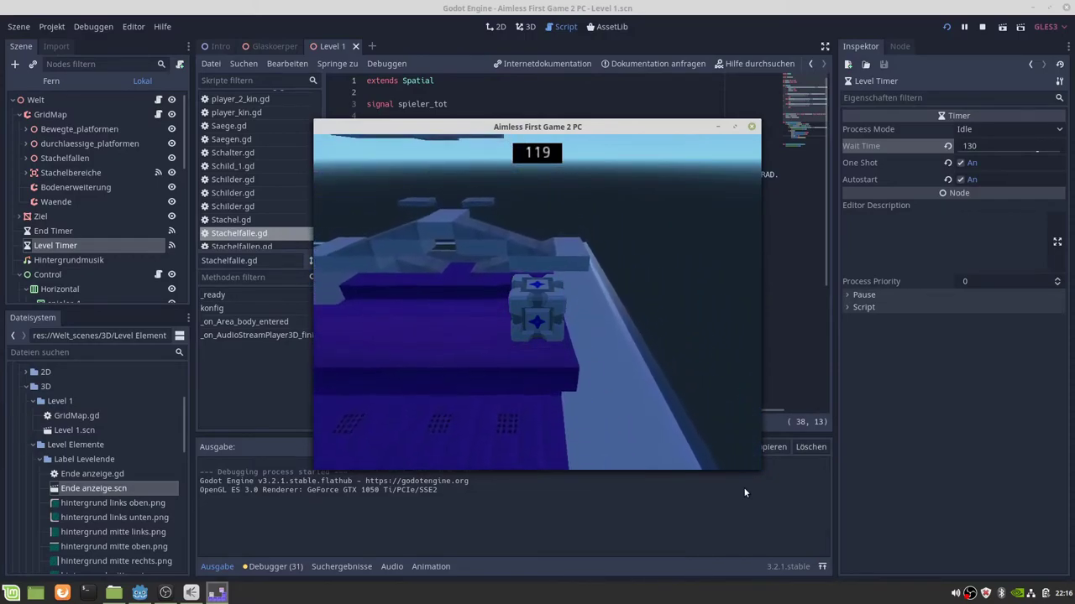
pyautogui.press('Up')
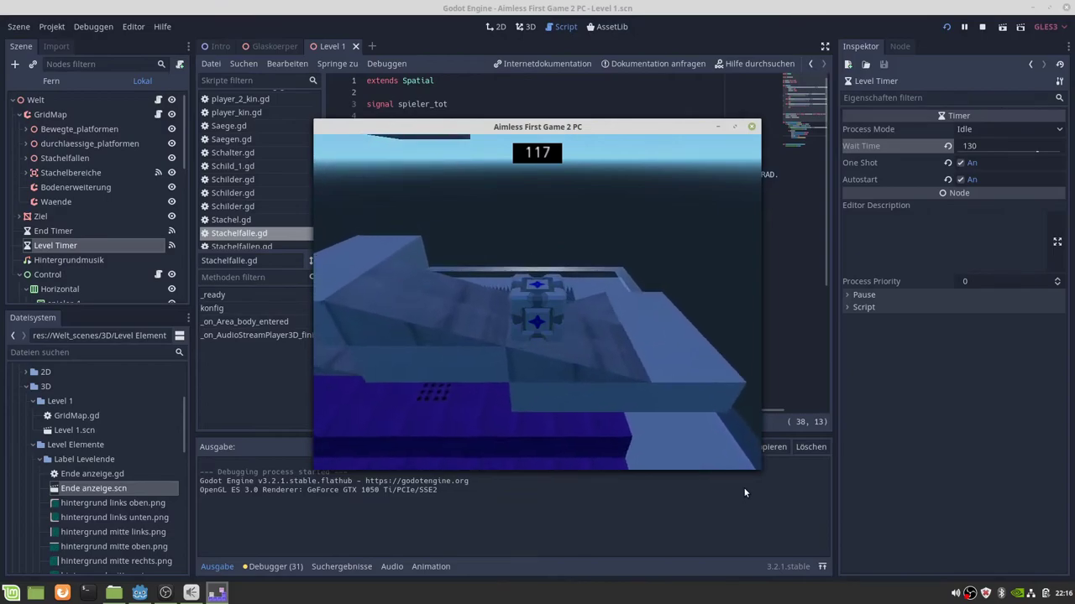
pyautogui.press('Up')
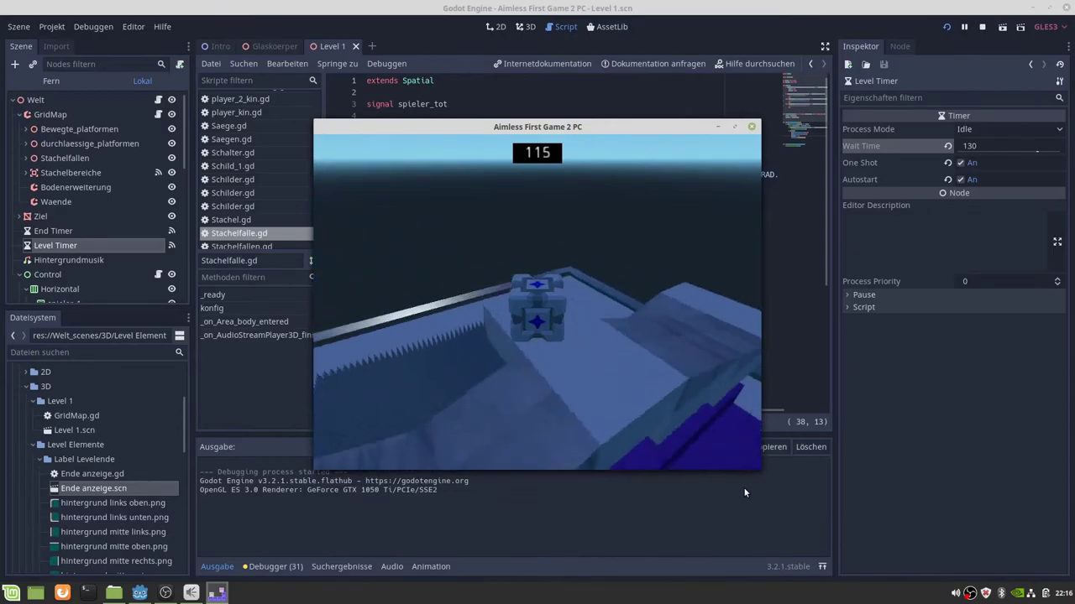
# Advance across the grid floor to the purple sphere, then pause and restart the level.
pyautogui.press('Up')
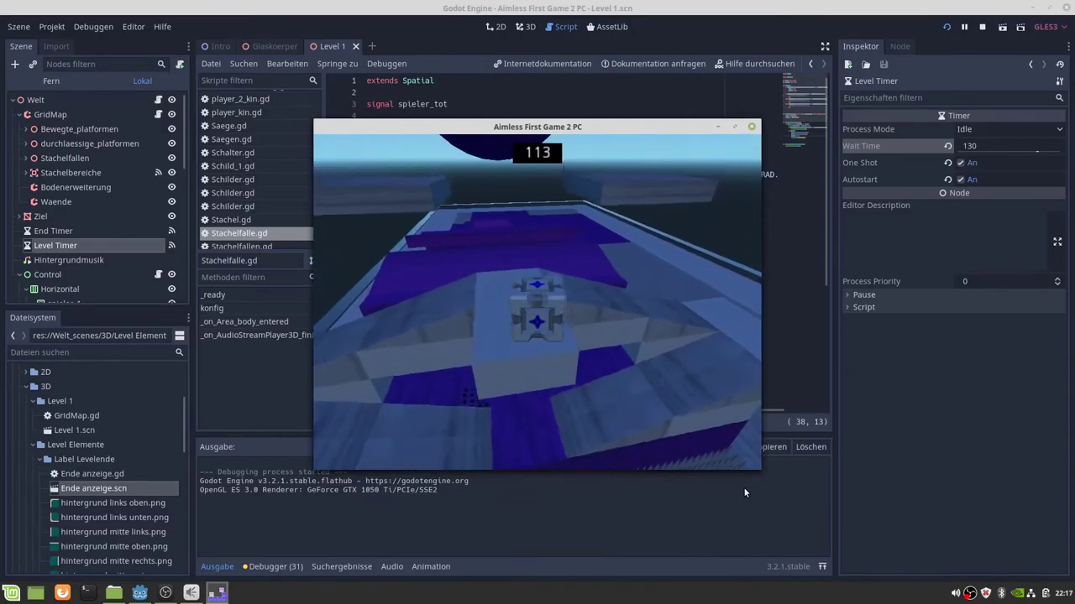
pyautogui.press('Up')
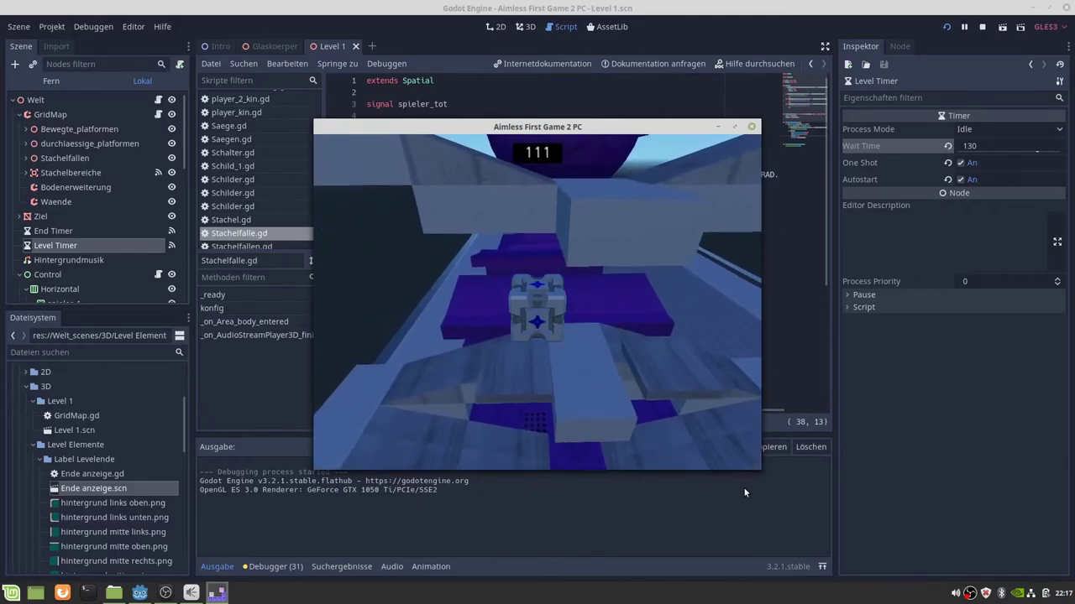
pyautogui.press('Up')
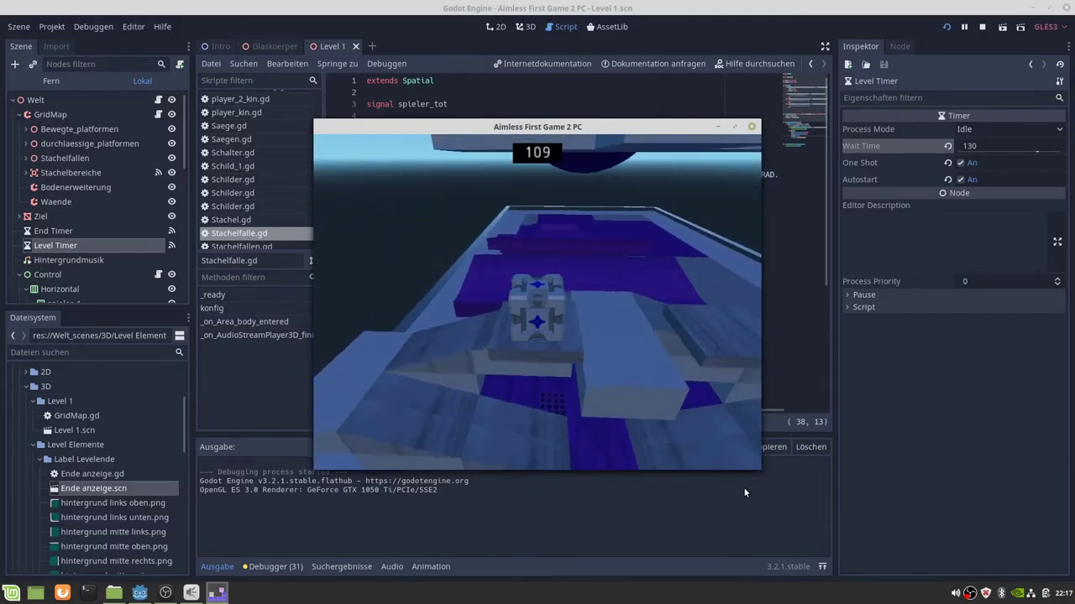
pyautogui.press('Up')
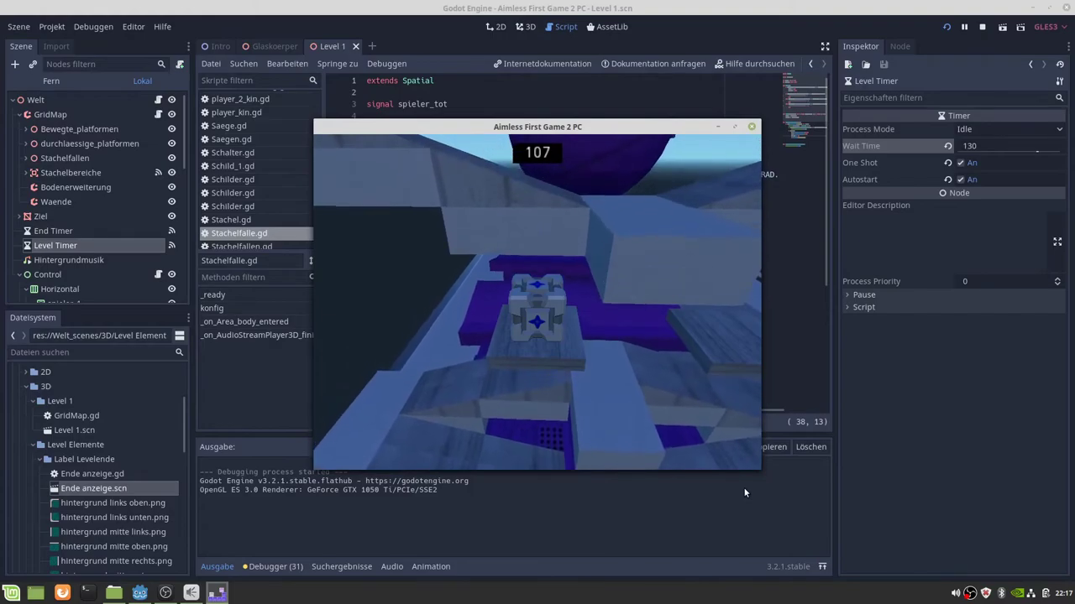
pyautogui.press('Up')
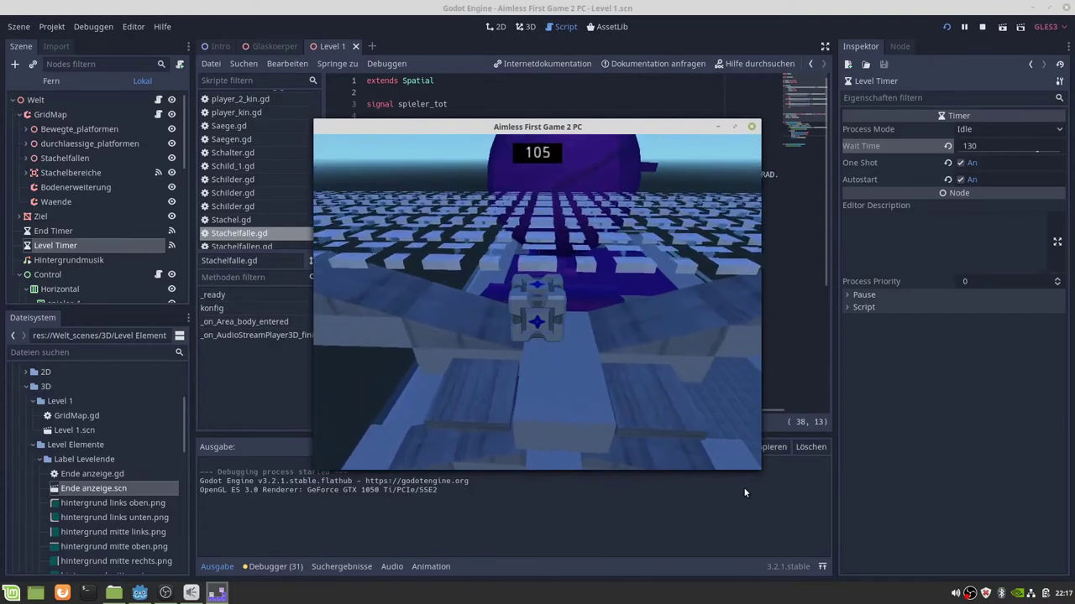
pyautogui.press('Up')
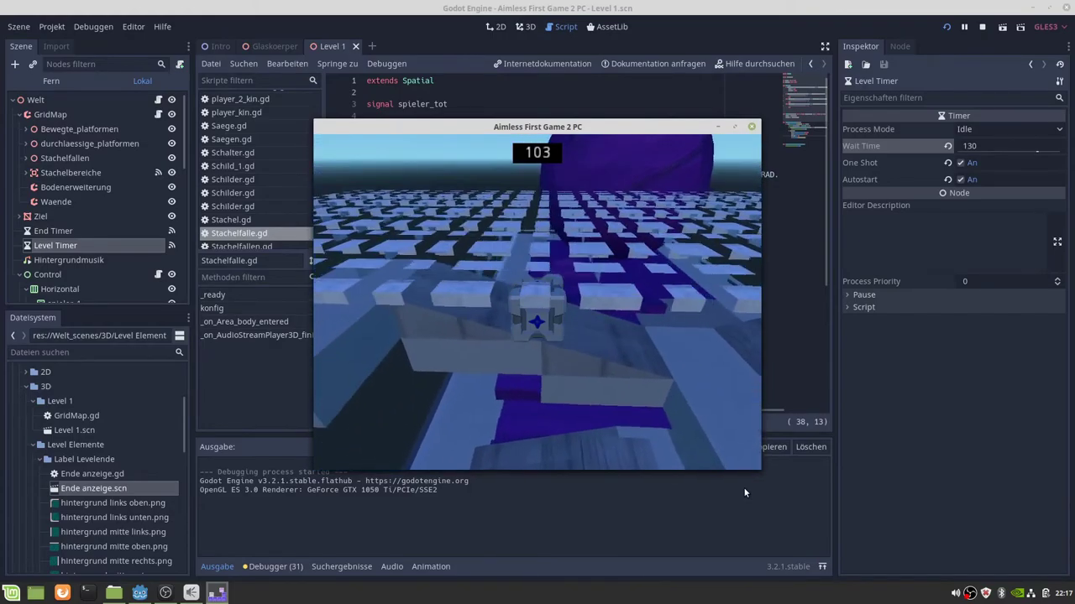
pyautogui.press('Up')
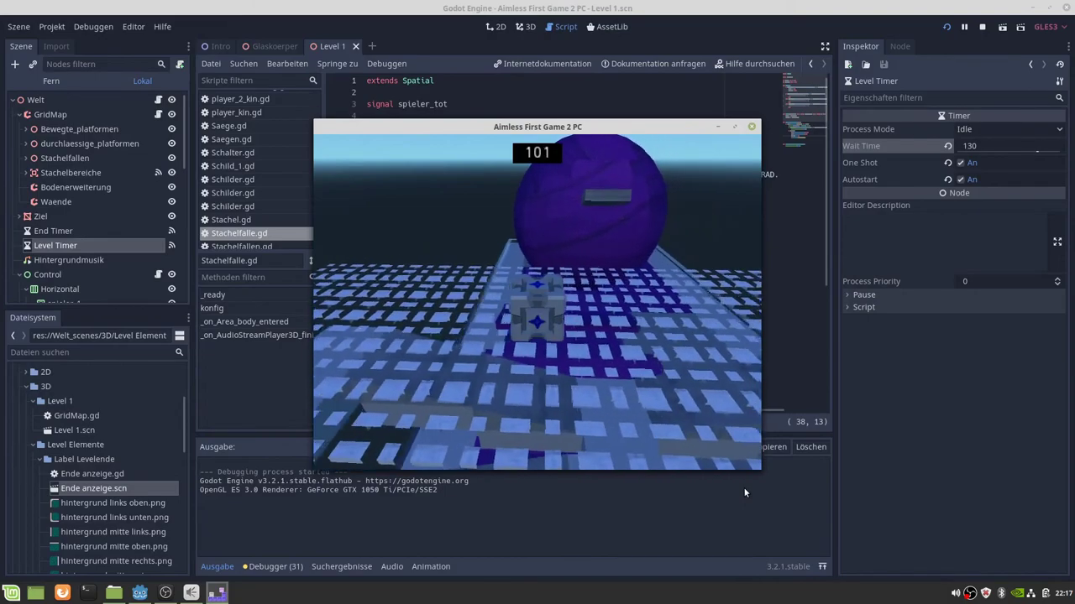
pyautogui.press('Up')
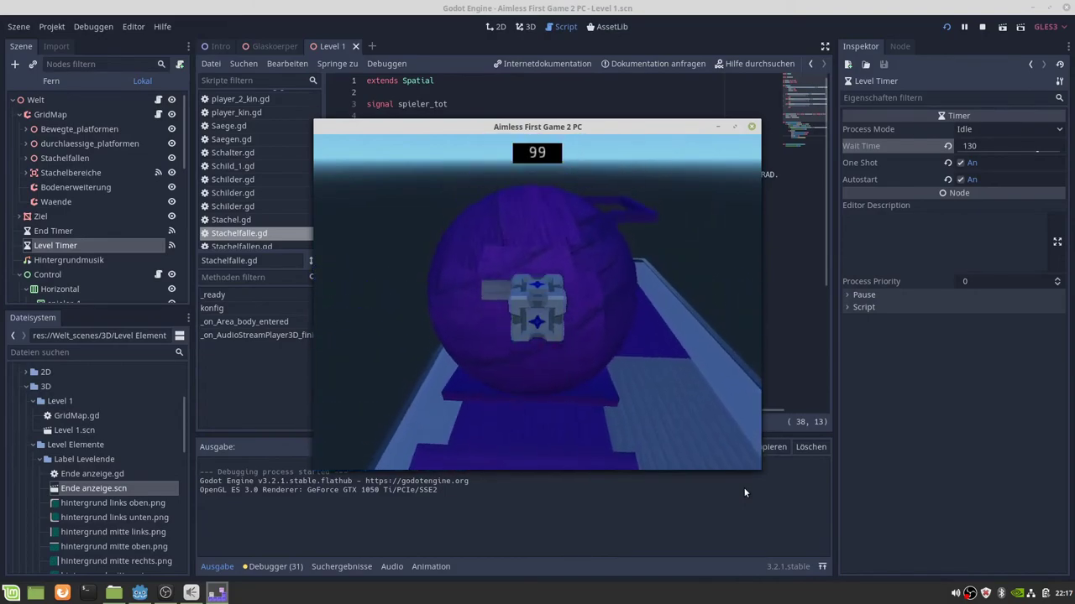
pyautogui.press('Escape')
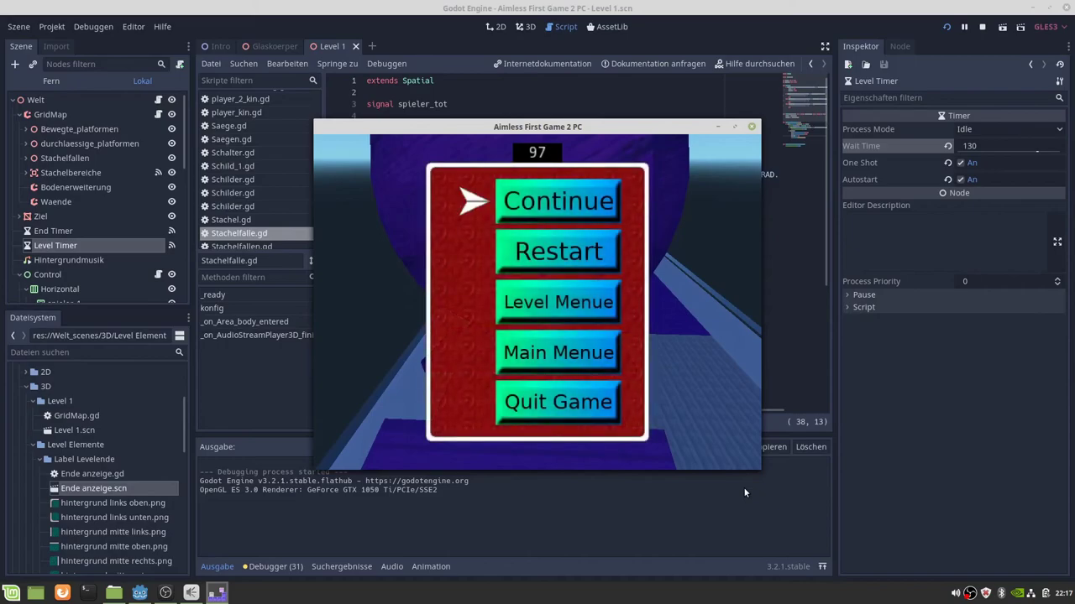
pyautogui.press('Return')
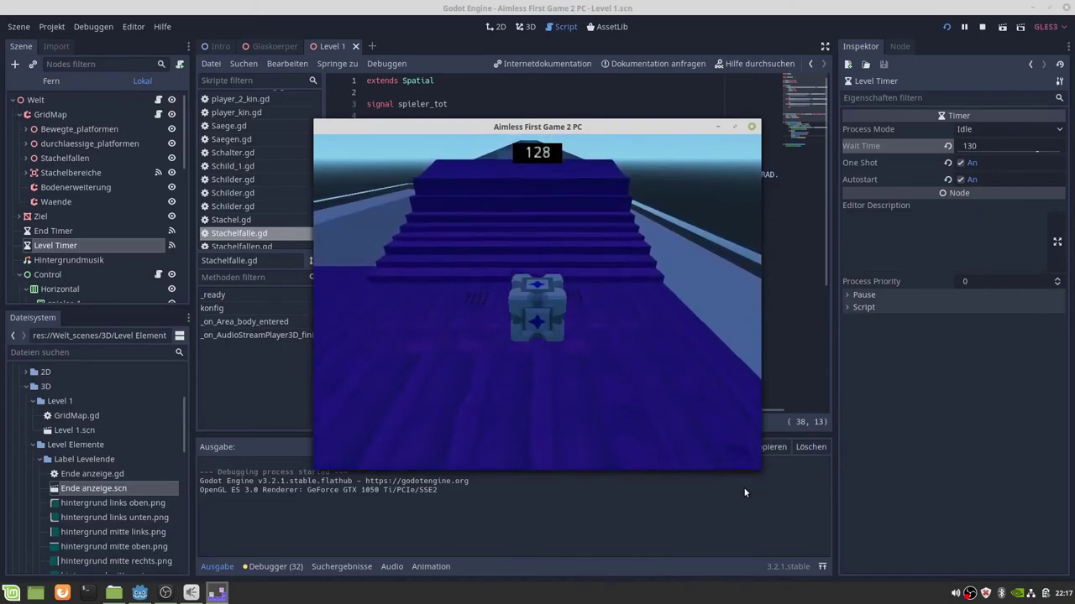
# Replay Level 1 up the stairs and across the purple platforms, then pause at countdown 101.
pyautogui.press('Right')
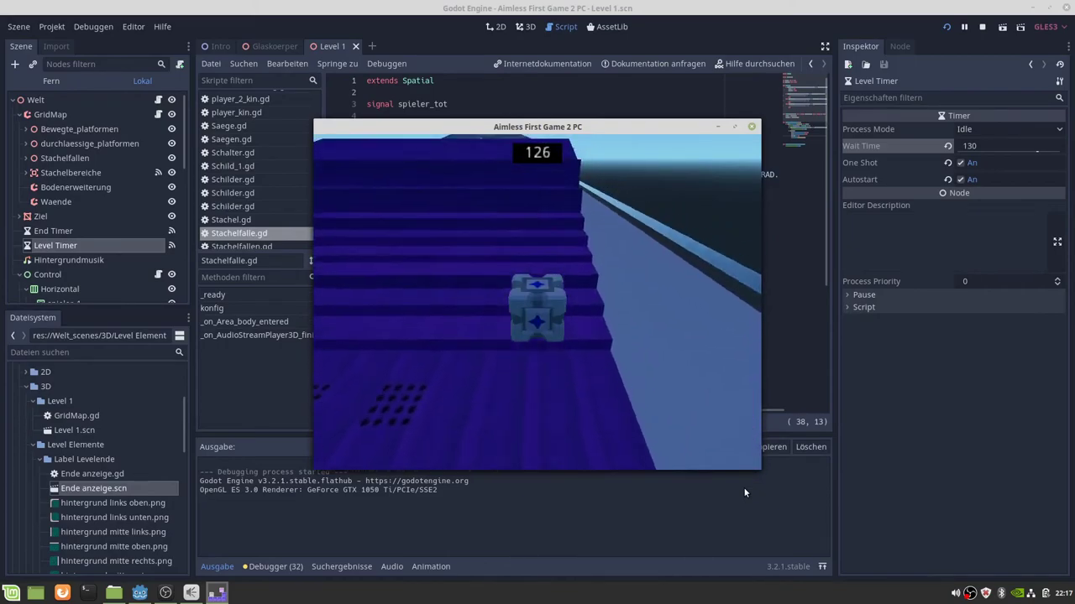
pyautogui.press('Left')
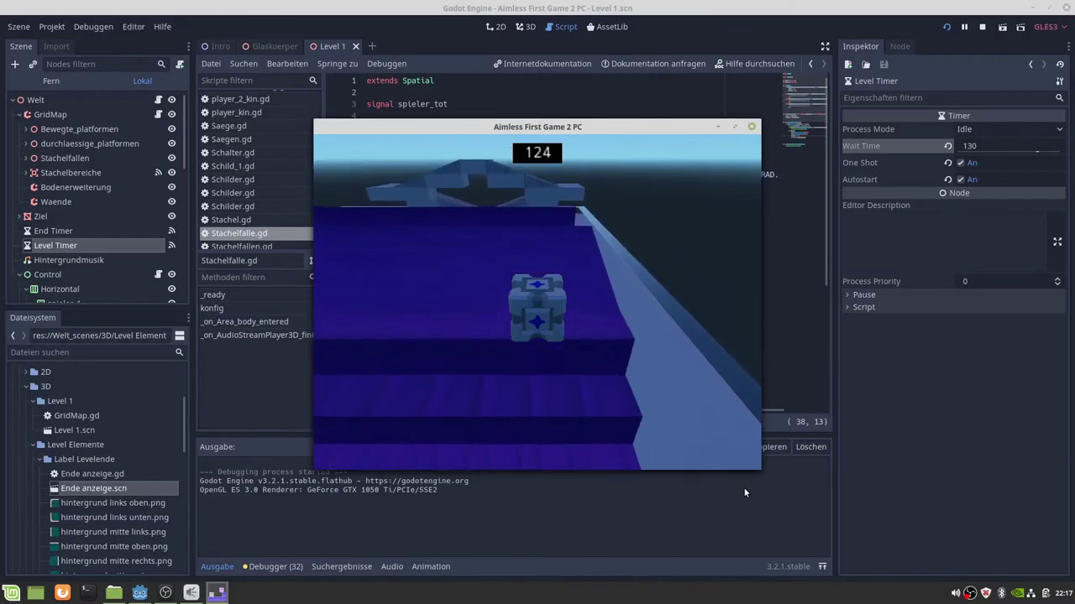
pyautogui.press('Up')
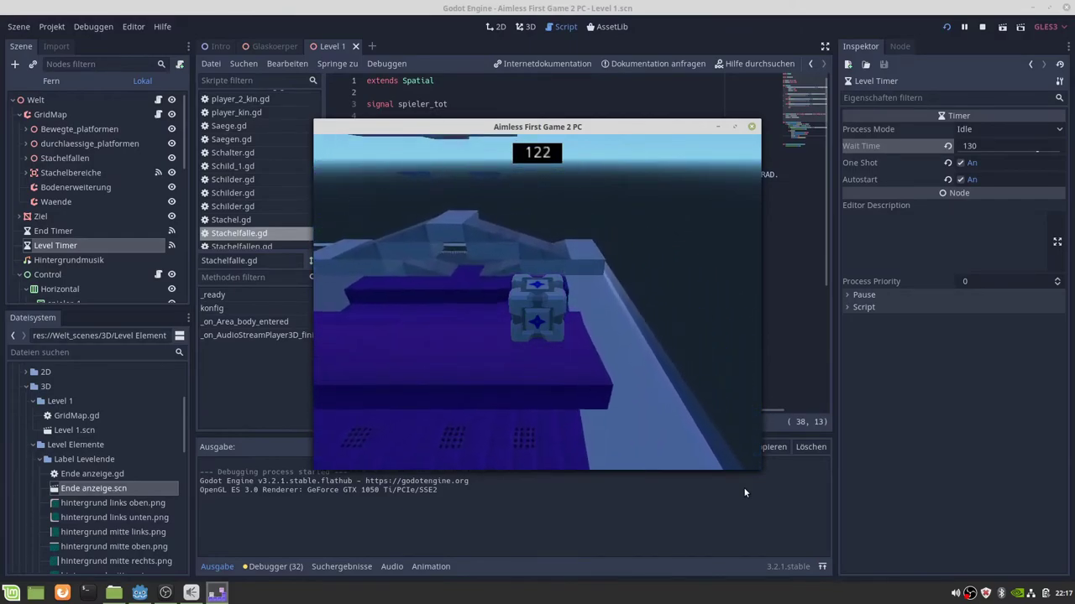
pyautogui.press('Up')
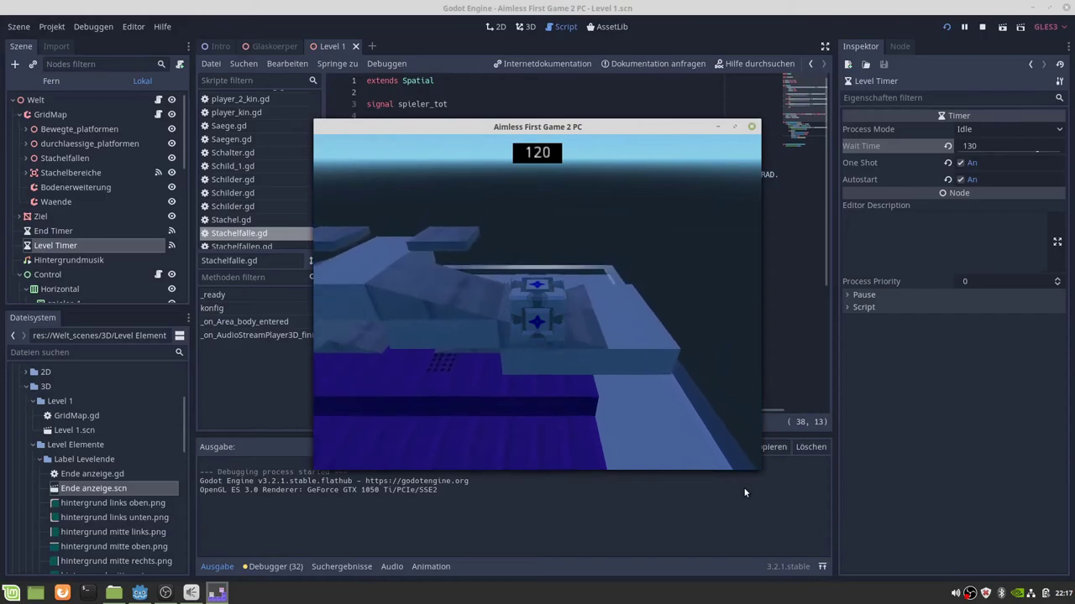
pyautogui.press('Up')
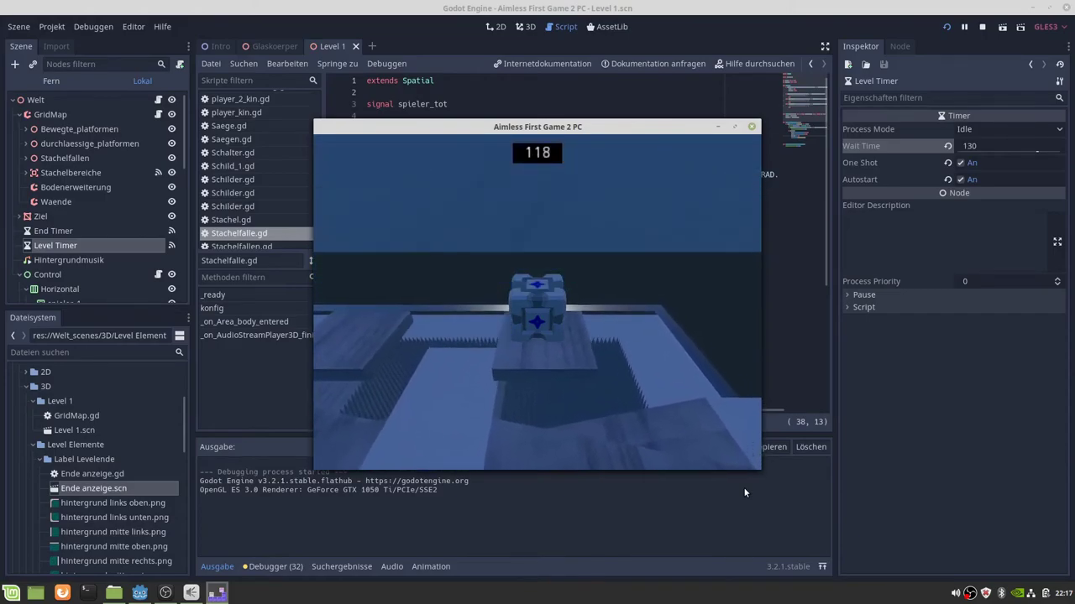
pyautogui.press('Up')
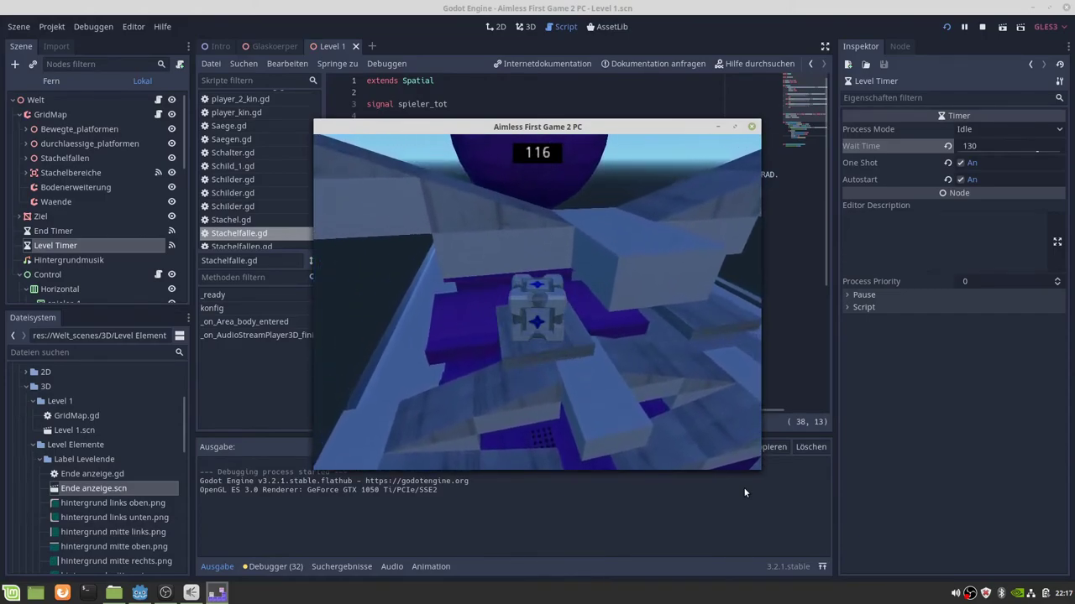
pyautogui.press('Up')
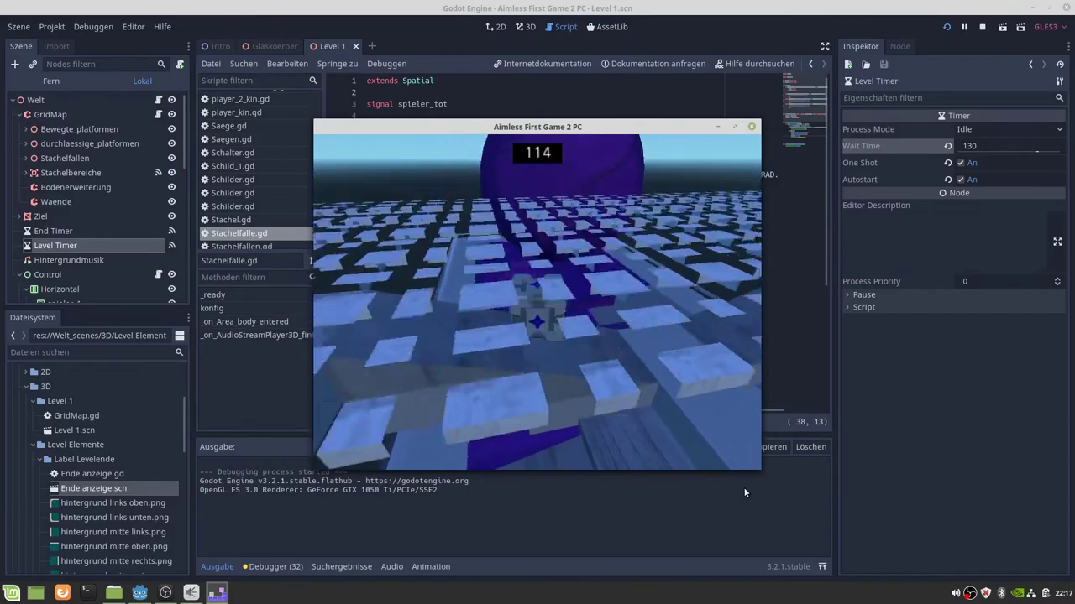
pyautogui.press('Up')
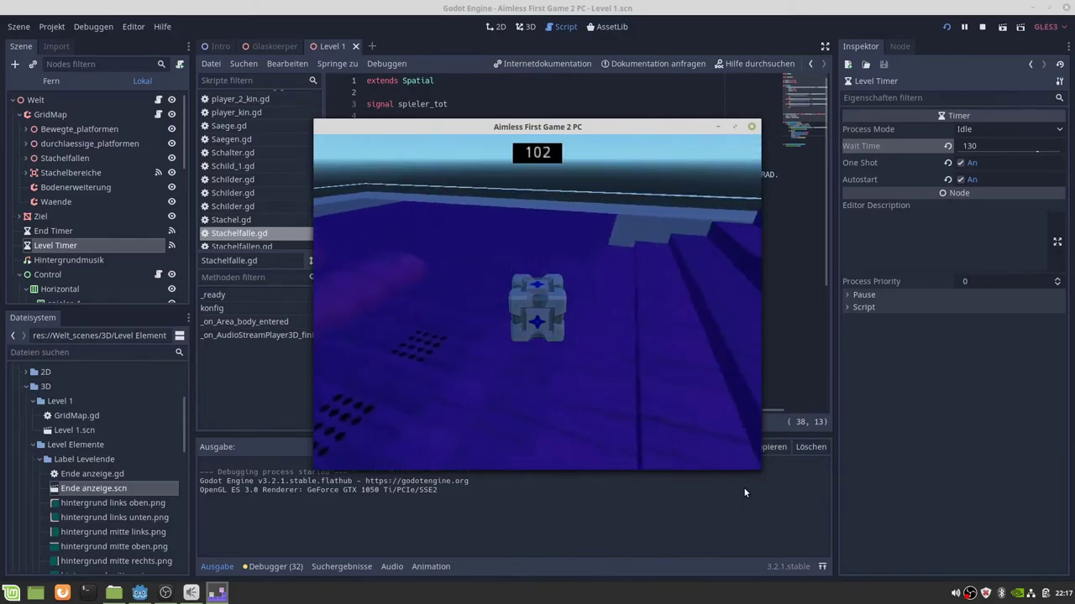
pyautogui.press('Escape')
# Restart Level 1 from the pause menu, then begin editing the Level Timer's Wait Time.
pyautogui.press('Down')
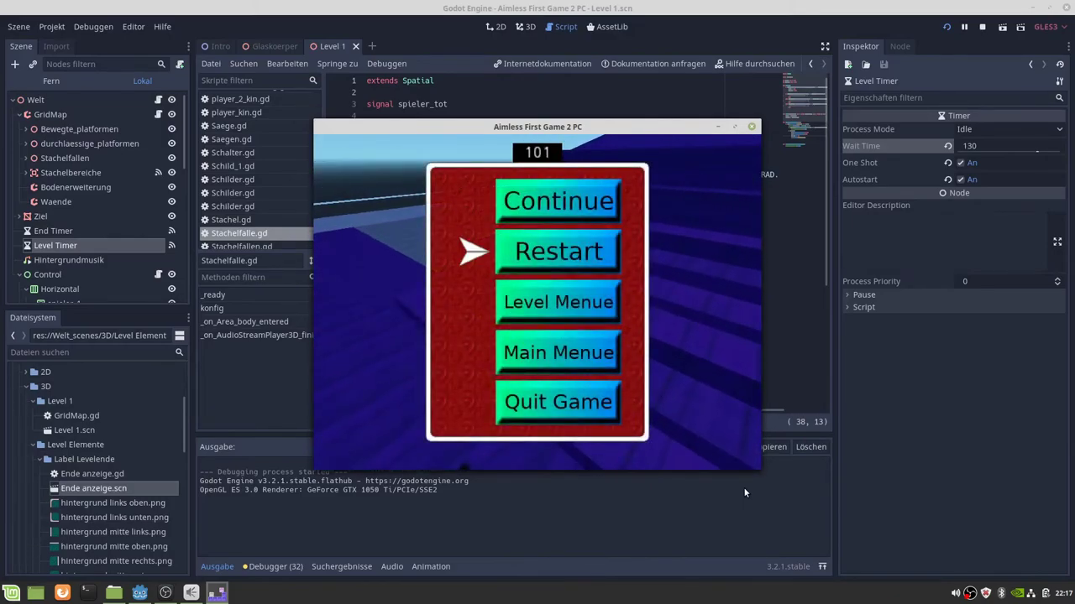
pyautogui.press('Return')
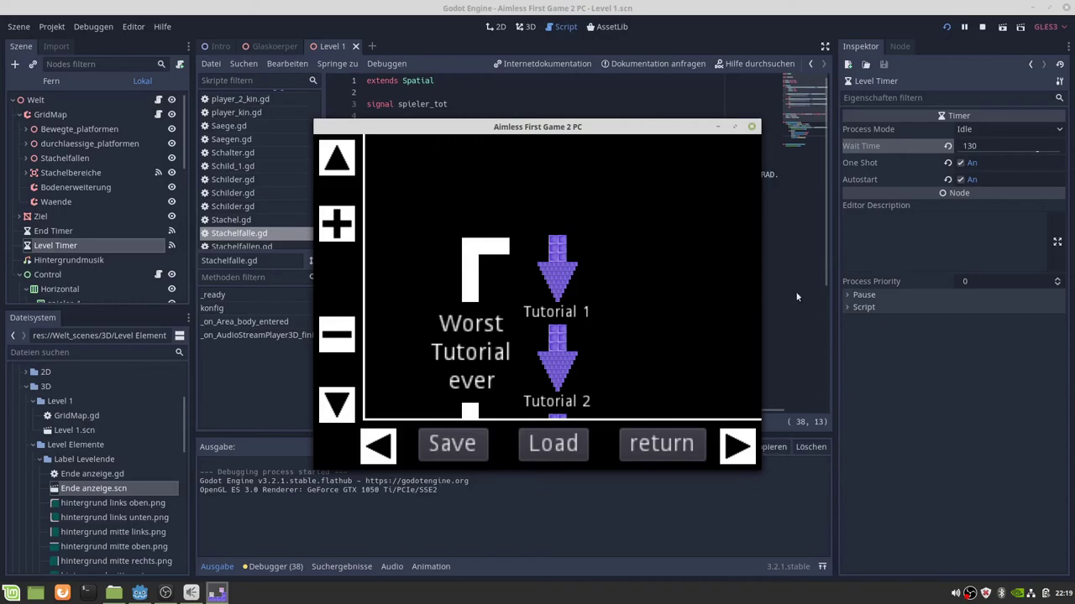
pyautogui.click(983, 147)
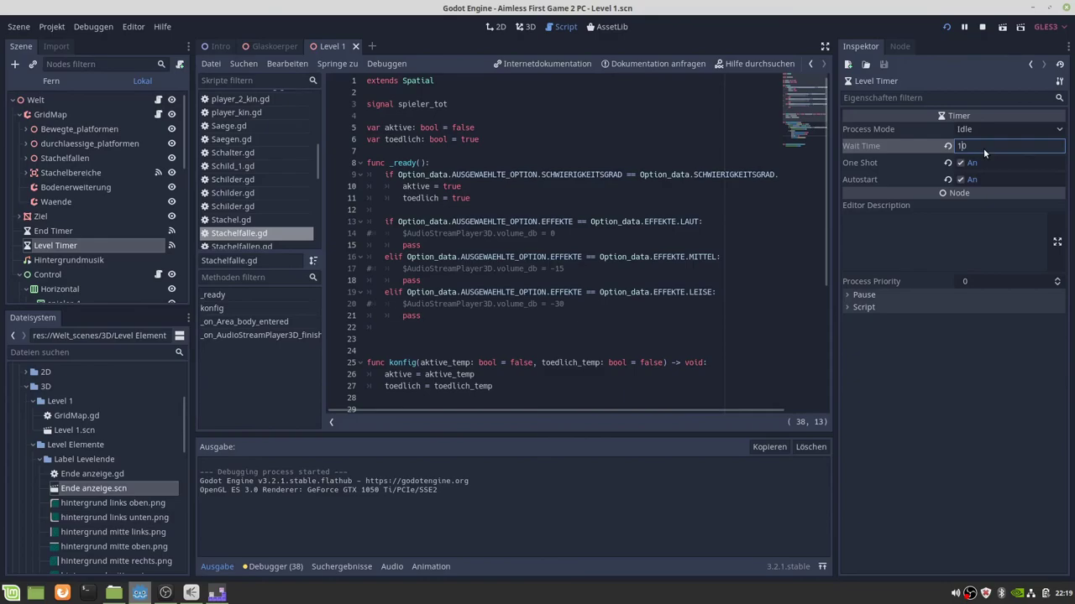
pyautogui.write('110')
# Confirm the 110 Wait Time and save Level 1 via Szene > Szene speichern.
pyautogui.press('Return')
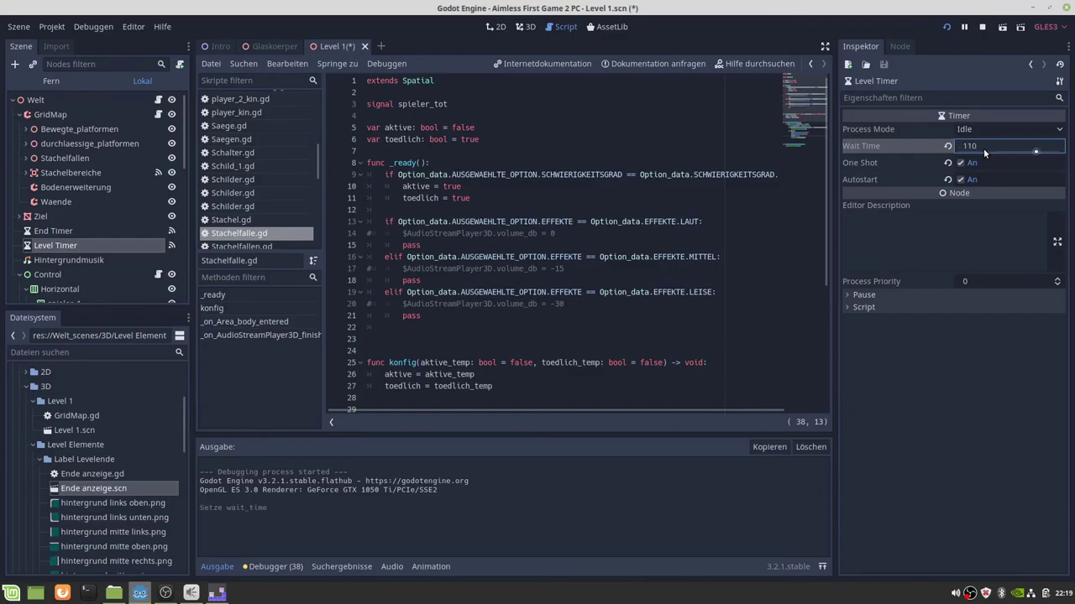
pyautogui.click(20, 32)
pyautogui.click(55, 122)
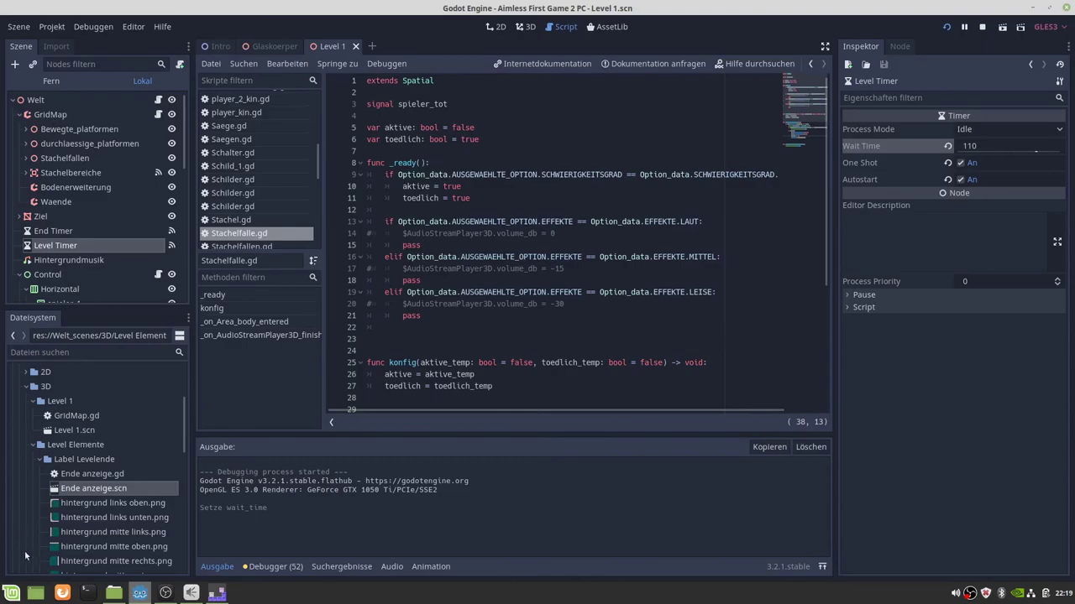
pyautogui.moveTo(173, 597)
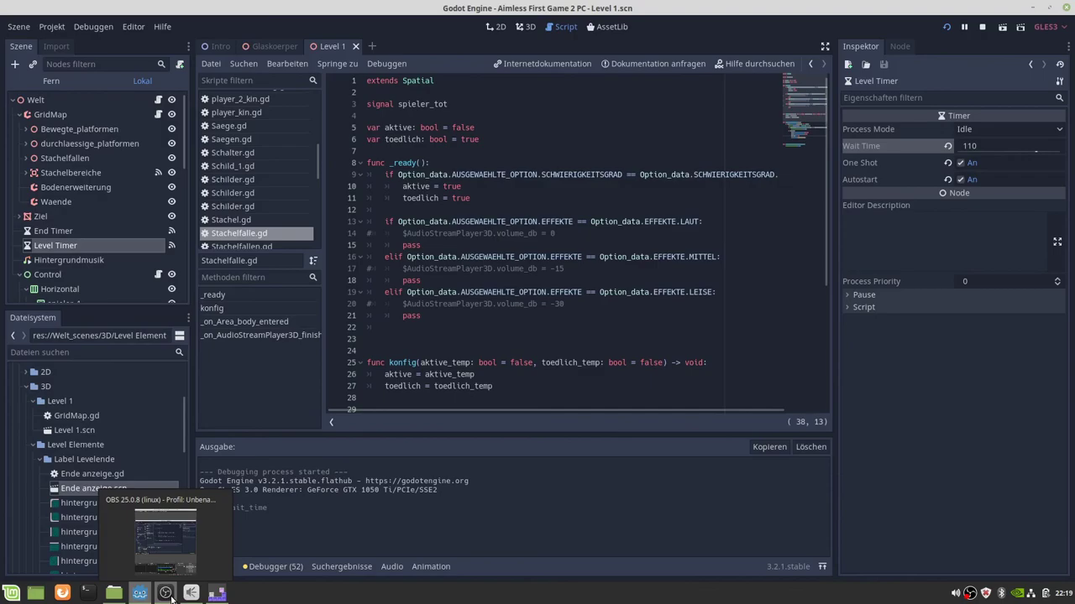
# Raise OBS Studio from the taskbar in front of the Godot editor.
pyautogui.click(166, 593)
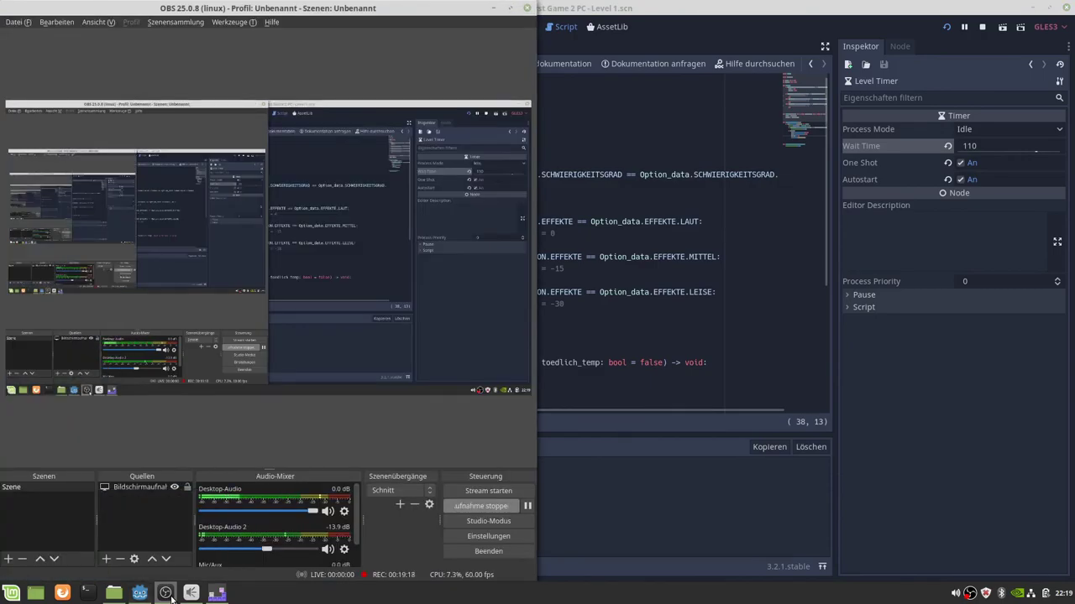